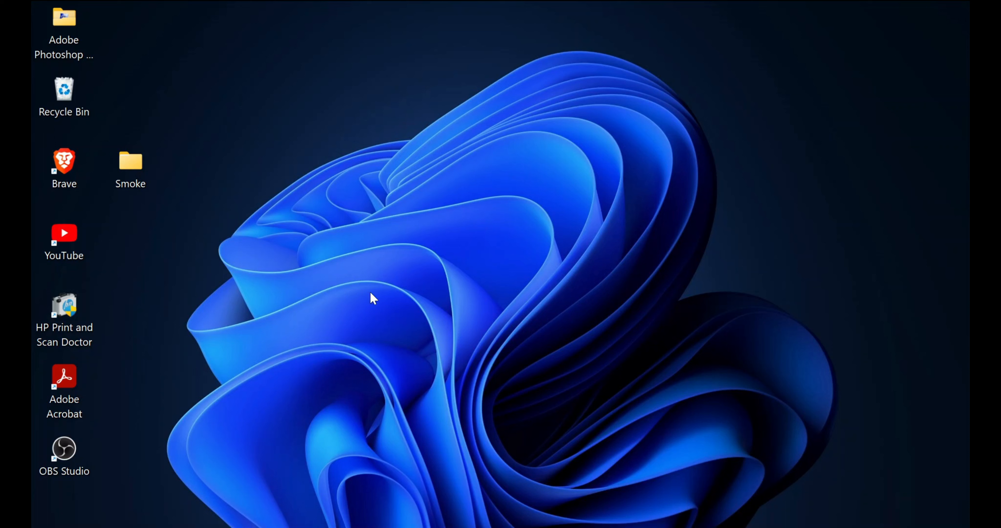
Open the Smoke folder on the desktop and maximize its window.
{"action": "left_click_drag", "start_coordinate": [167, 224], "coordinate": [263, 361]}
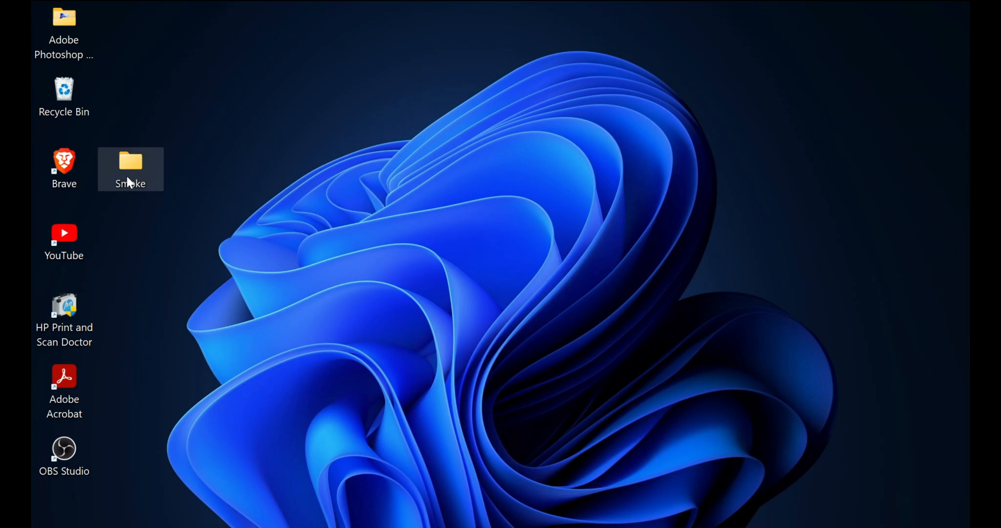
{"action": "mouse_move", "coordinate": [129, 175]}
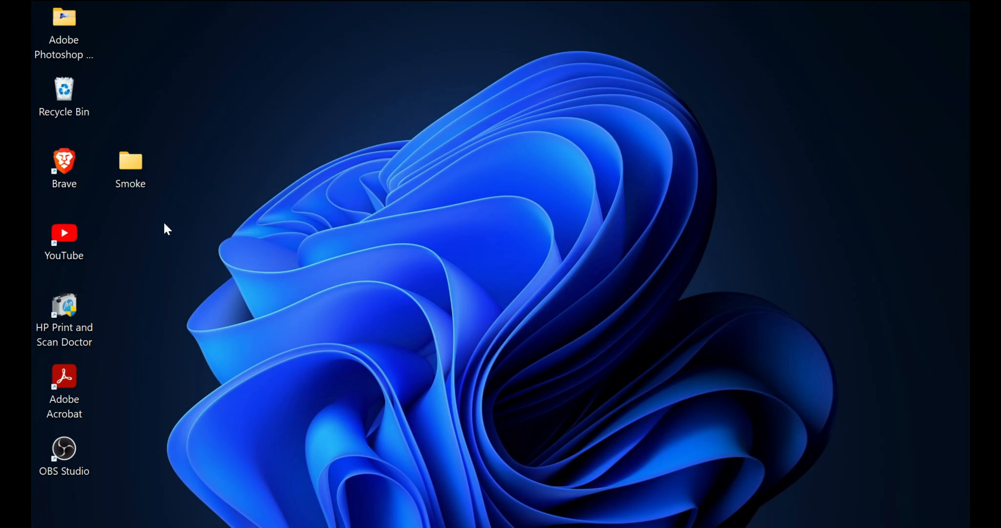
{"action": "left_click_drag", "start_coordinate": [151, 221], "coordinate": [120, 130]}
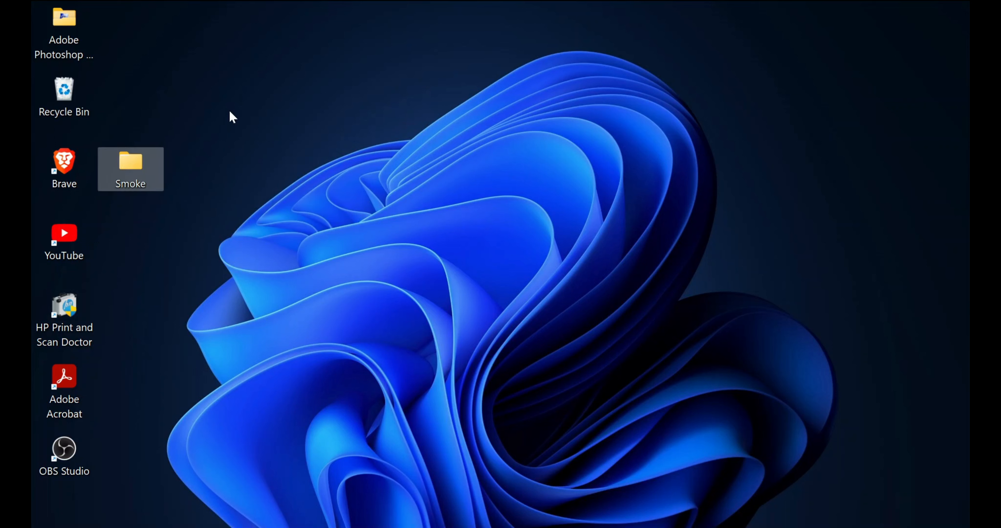
{"action": "left_click", "coordinate": [203, 171]}
{"action": "double_click", "coordinate": [132, 165]}
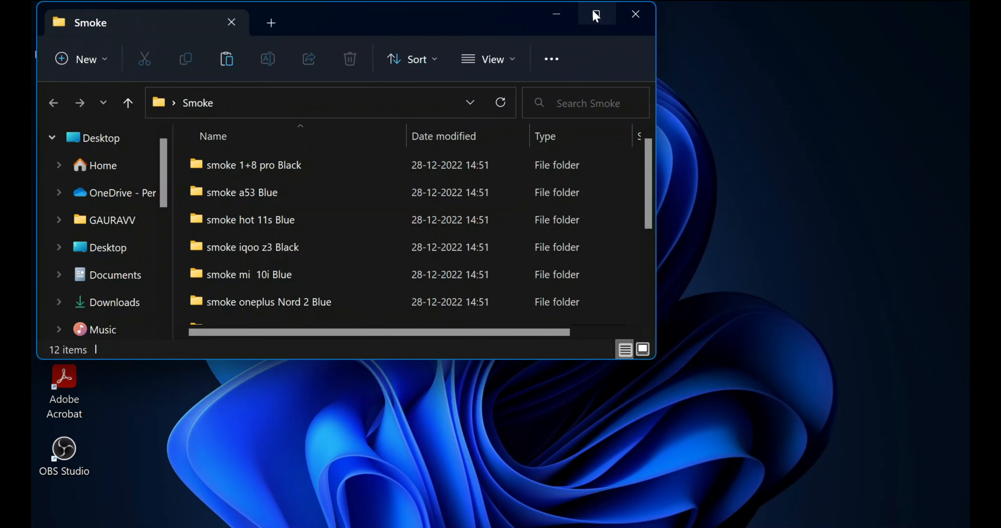
{"action": "left_click", "coordinate": [595, 15]}
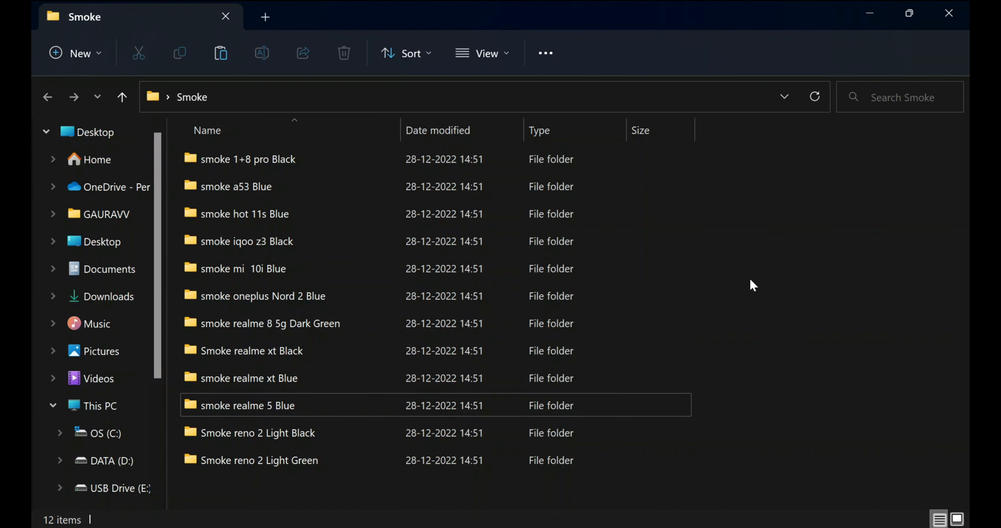
{"action": "left_click_drag", "start_coordinate": [727, 153], "coordinate": [515, 479]}
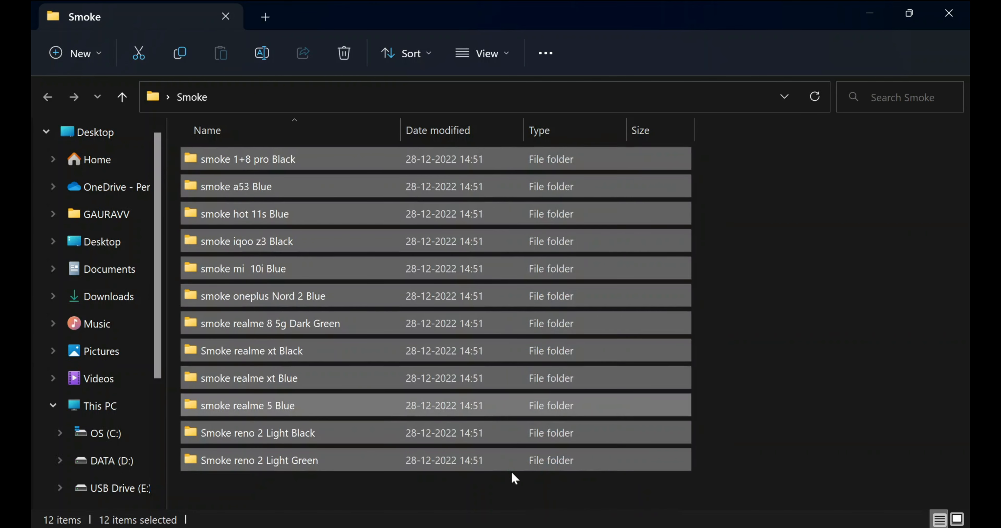
{"action": "left_click", "coordinate": [849, 345]}
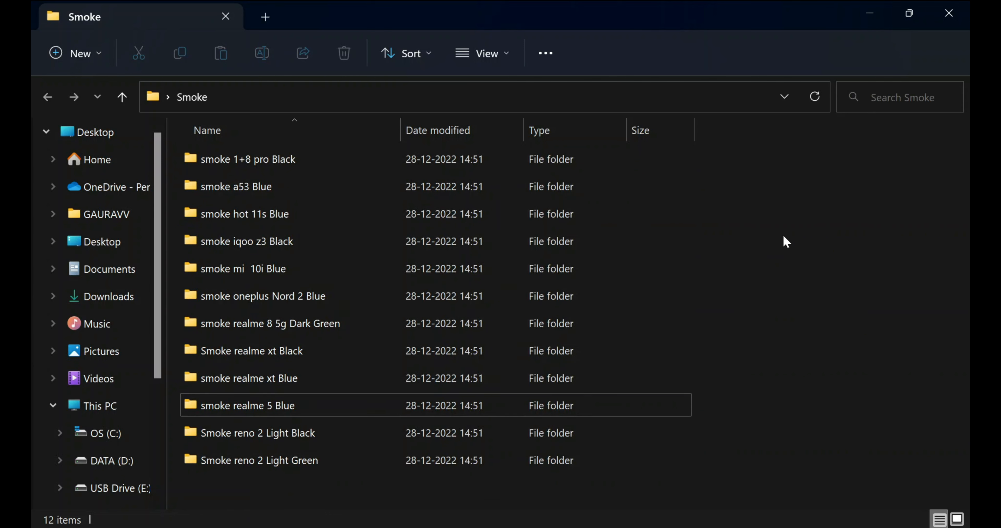
{"action": "left_click_drag", "start_coordinate": [736, 168], "coordinate": [811, 188]}
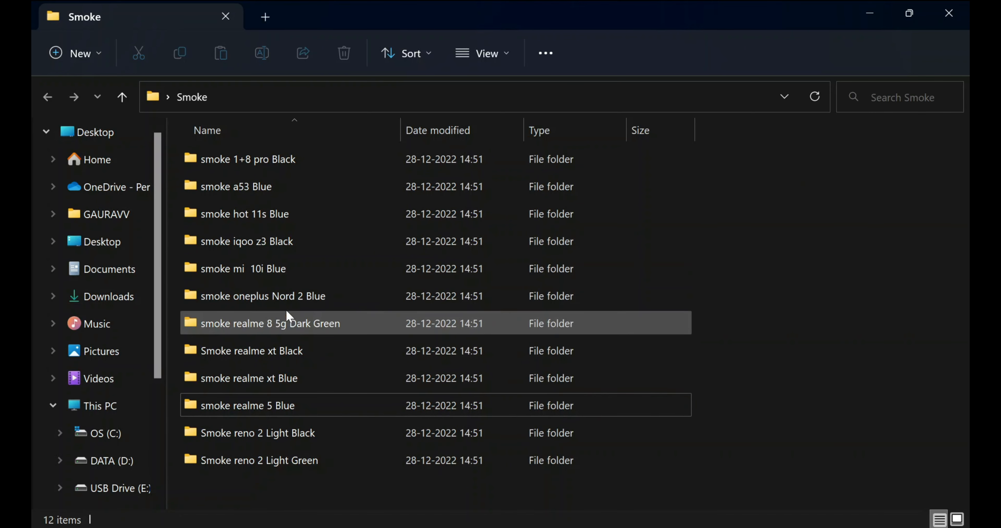
View images 1 to 5 in the smoke mi 10i Blue folder, return to the Smoke folder and close its window.
{"action": "double_click", "coordinate": [315, 270]}
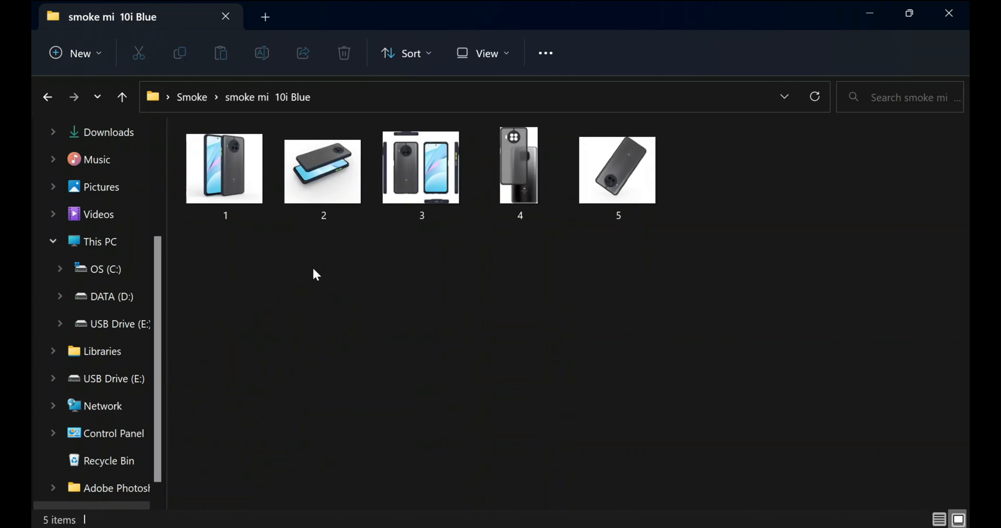
{"action": "double_click", "coordinate": [228, 158]}
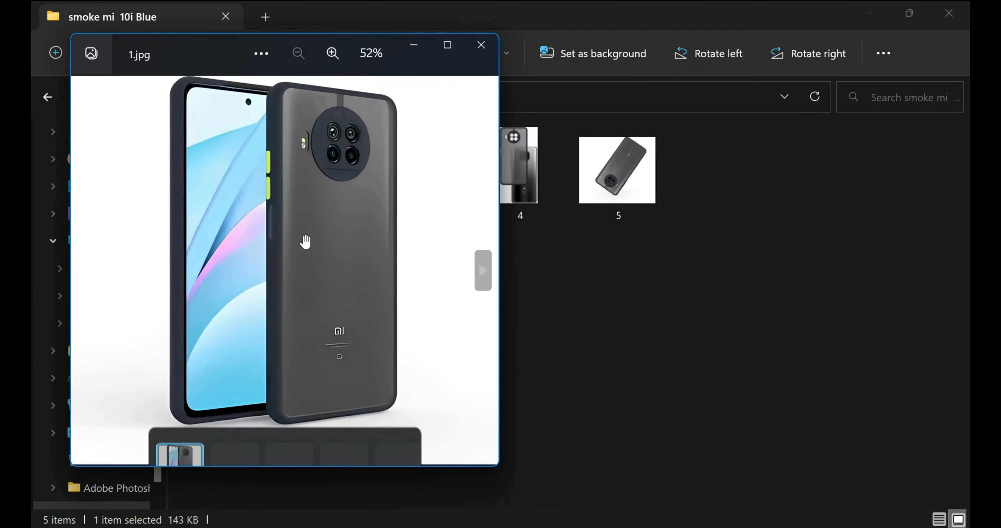
{"action": "scroll", "coordinate": [305, 241], "scroll_direction": "up", "scroll_amount": 4}
{"action": "left_click_drag", "start_coordinate": [304, 244], "coordinate": [315, 382]}
{"action": "scroll", "coordinate": [307, 408], "scroll_direction": "down", "scroll_amount": 4}
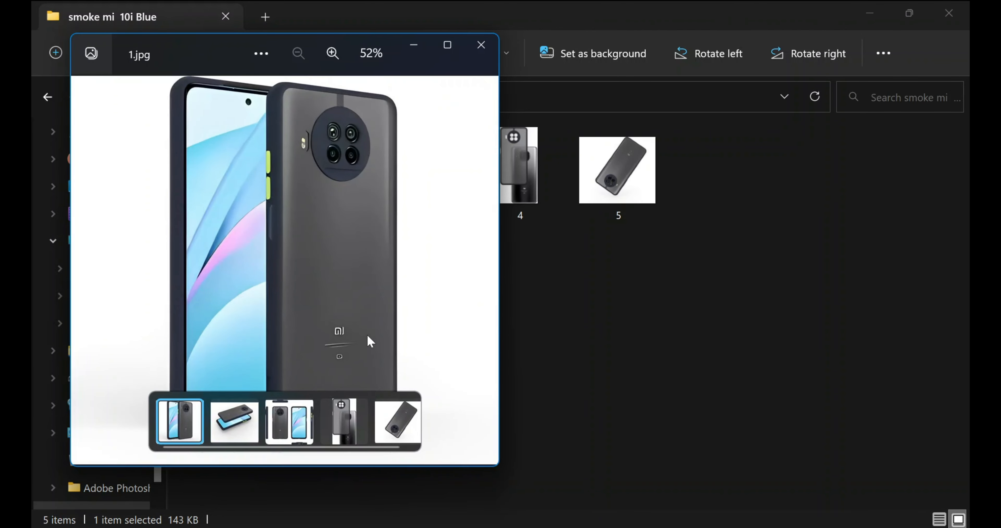
{"action": "left_click", "coordinate": [481, 274]}
{"action": "left_click", "coordinate": [481, 276]}
{"action": "left_click", "coordinate": [481, 274]}
{"action": "left_click", "coordinate": [481, 275]}
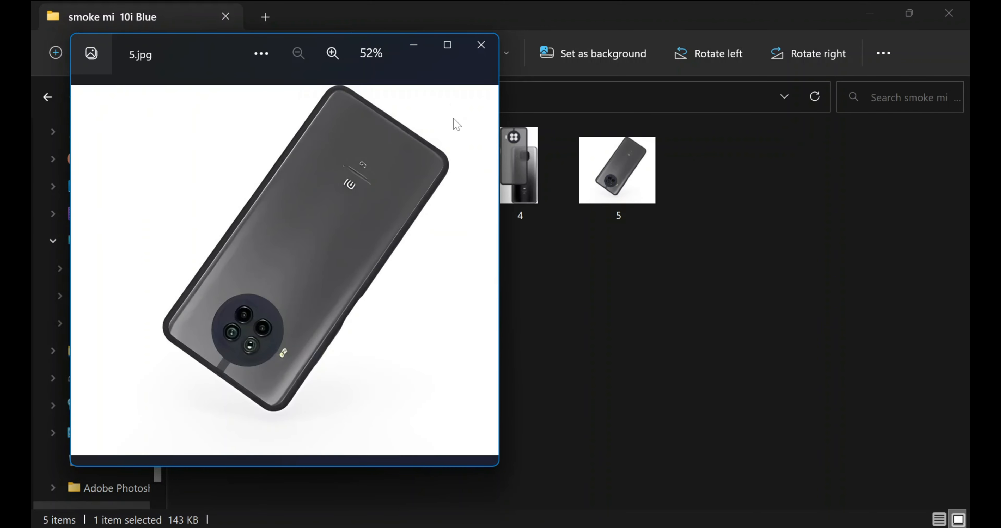
{"action": "left_click", "coordinate": [476, 49]}
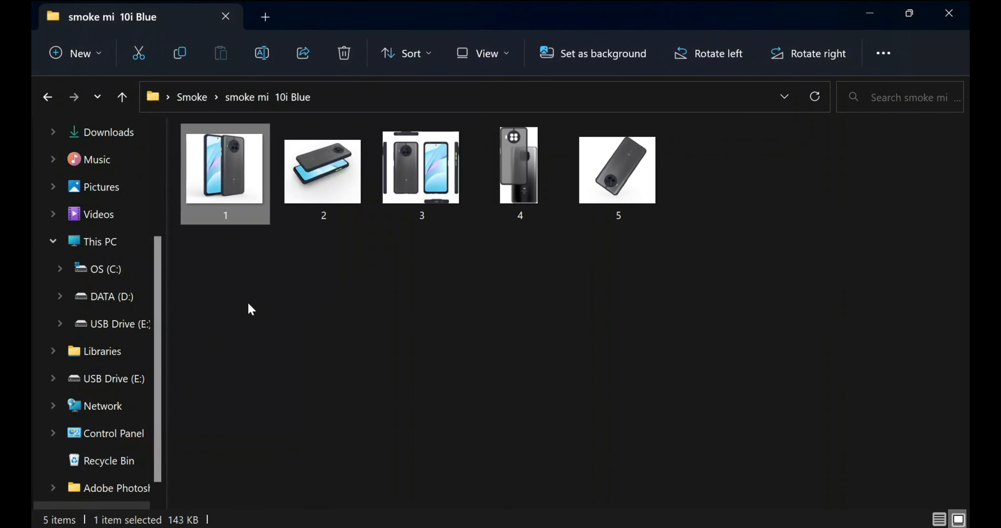
{"action": "left_click", "coordinate": [192, 97]}
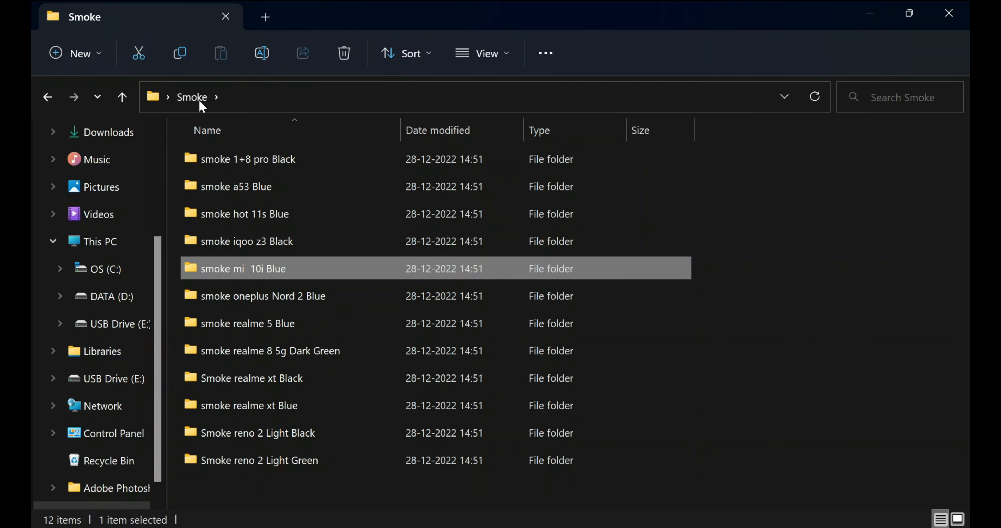
{"action": "left_click", "coordinate": [949, 13]}
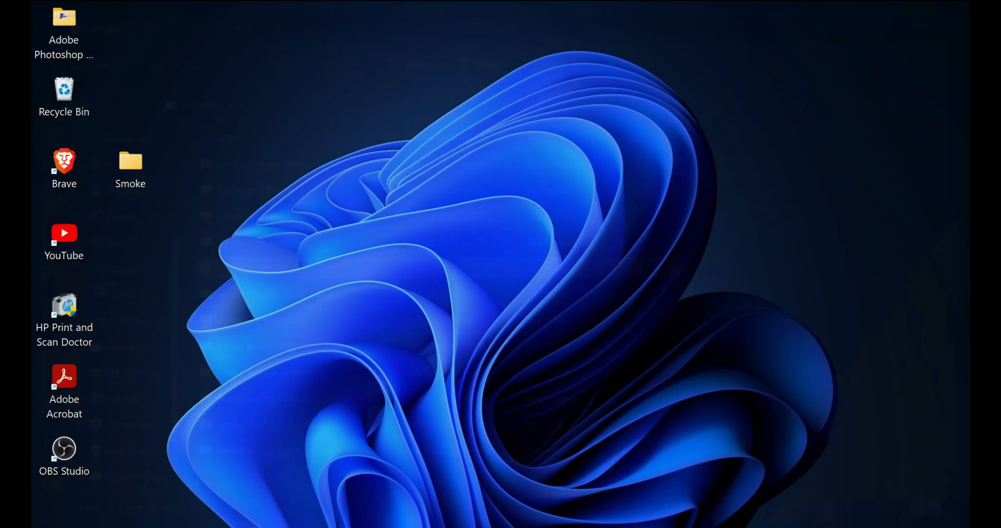
Reopen the Smoke folder from the desktop.
{"action": "left_click_drag", "start_coordinate": [175, 202], "coordinate": [112, 139]}
{"action": "left_click", "coordinate": [235, 143]}
{"action": "double_click", "coordinate": [135, 171]}
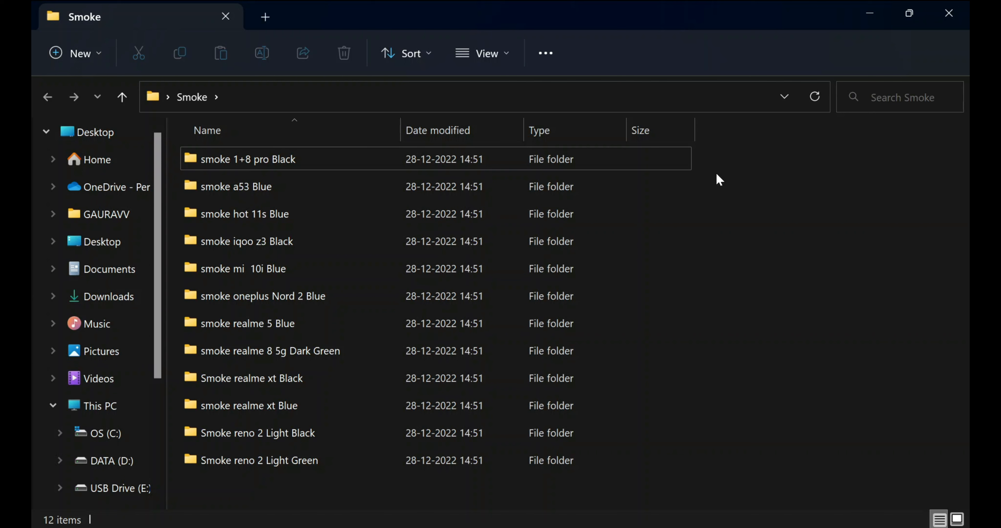
{"action": "left_click_drag", "start_coordinate": [768, 161], "coordinate": [968, 407]}
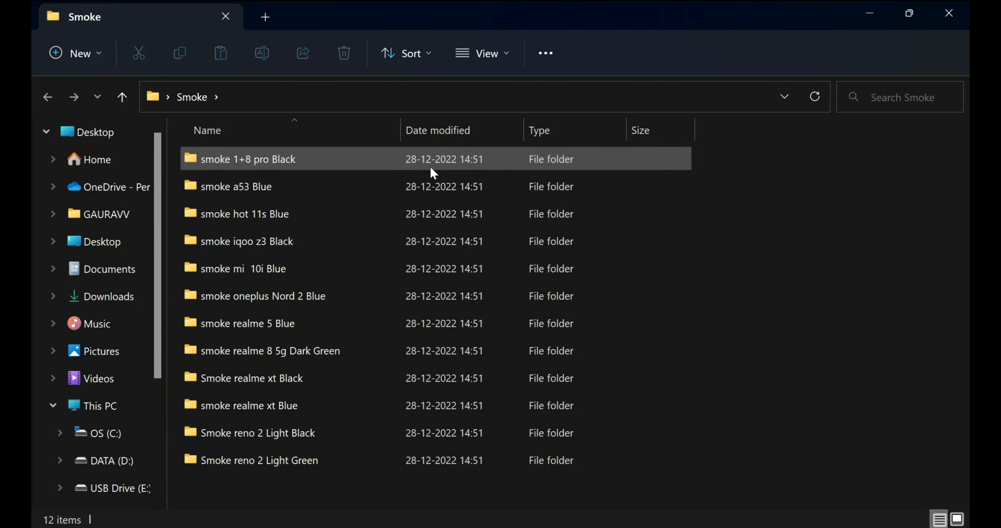
Look over the image files in the smoke mi 10i Blue folder and return to the Smoke folder.
{"action": "mouse_move", "coordinate": [430, 163]}
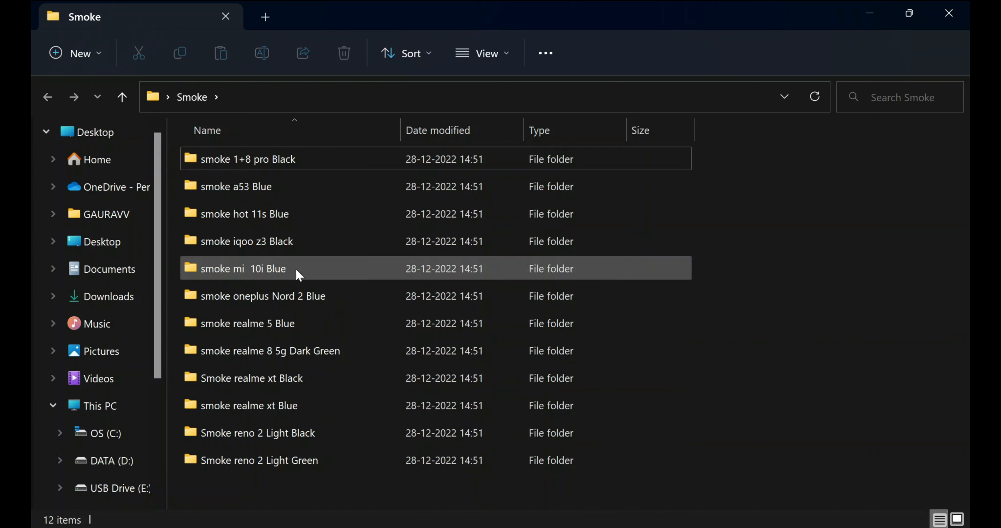
{"action": "mouse_move", "coordinate": [299, 276]}
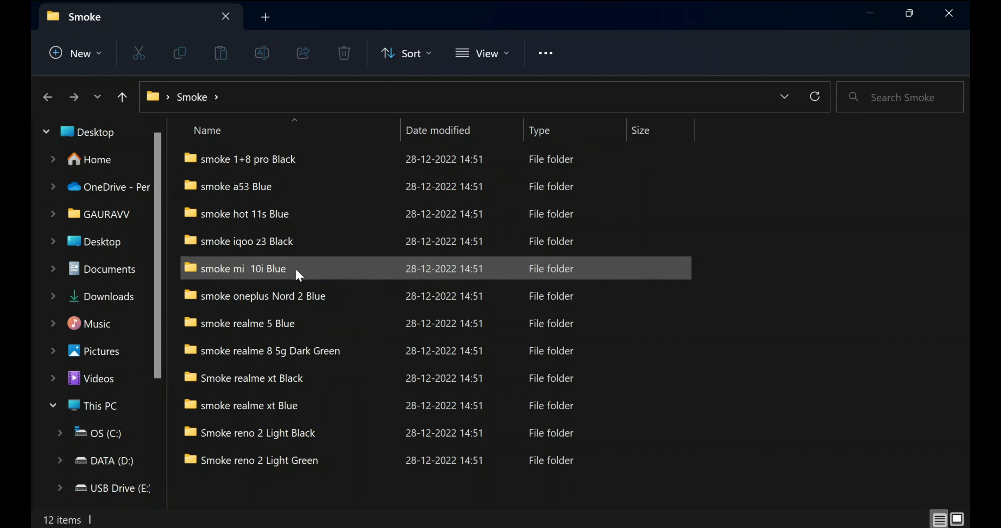
{"action": "double_click", "coordinate": [298, 275]}
{"action": "left_click_drag", "start_coordinate": [201, 236], "coordinate": [711, 172]}
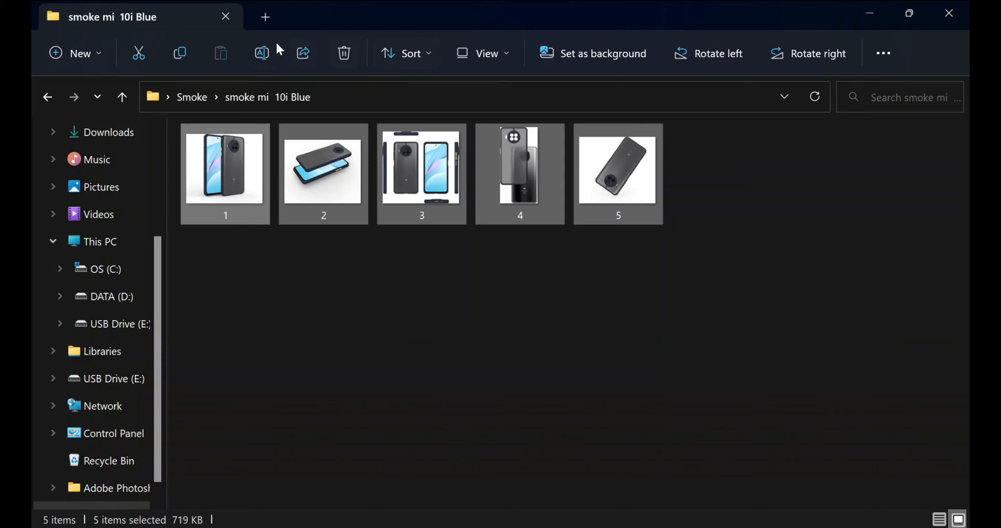
{"action": "left_click", "coordinate": [199, 96]}
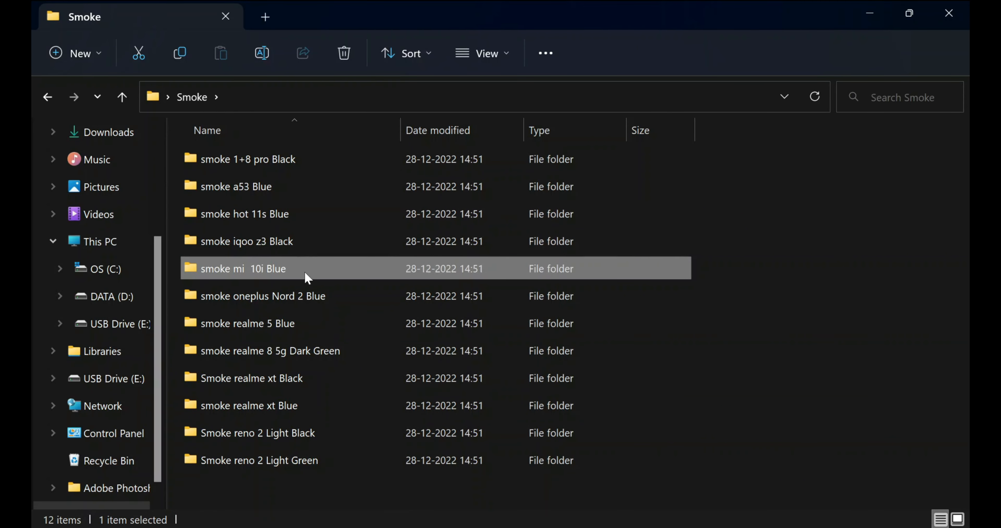
Move the smoke mi 10i Blue folder out of the Smoke folder onto the desktop and minimize the folder window.
{"action": "key", "text": "super+Down"}
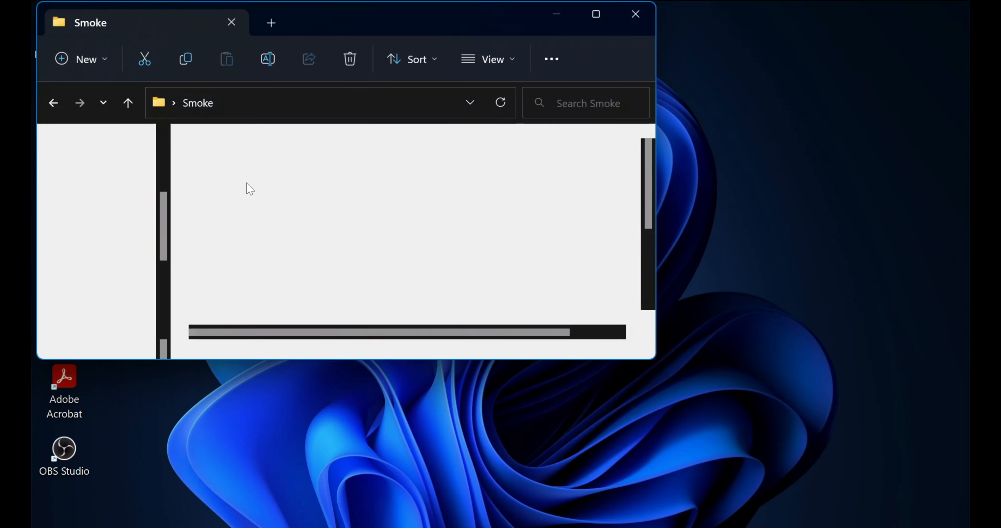
{"action": "mouse_move", "coordinate": [301, 196]}
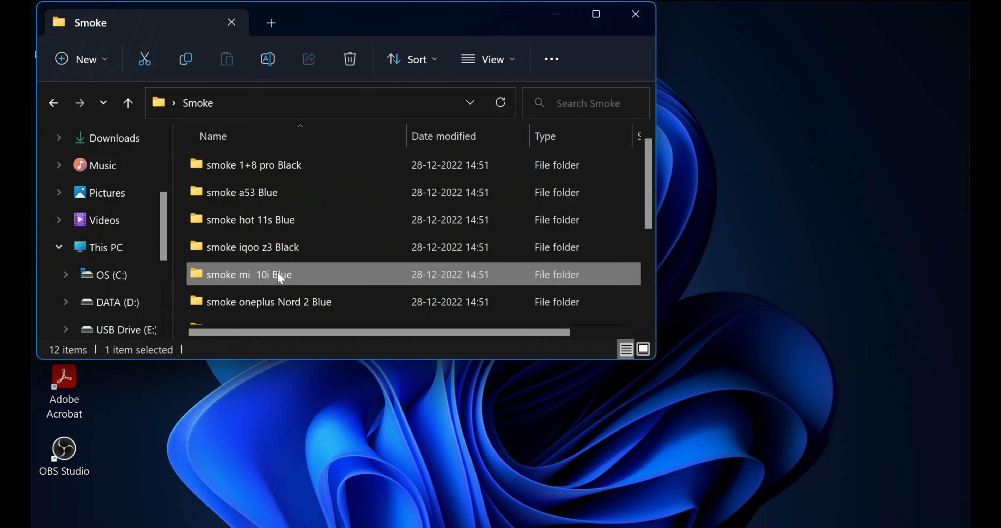
{"action": "left_click_drag", "start_coordinate": [280, 275], "coordinate": [783, 256]}
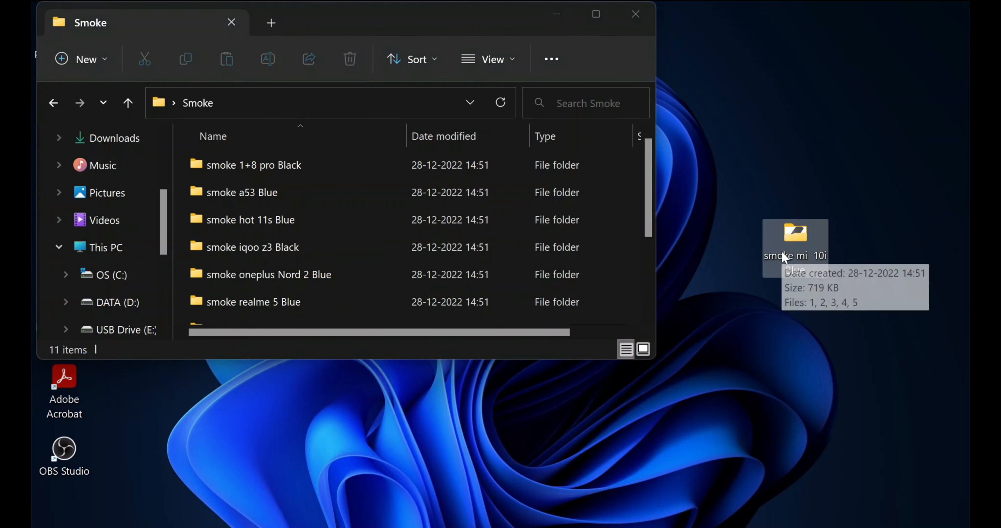
{"action": "left_click", "coordinate": [557, 14]}
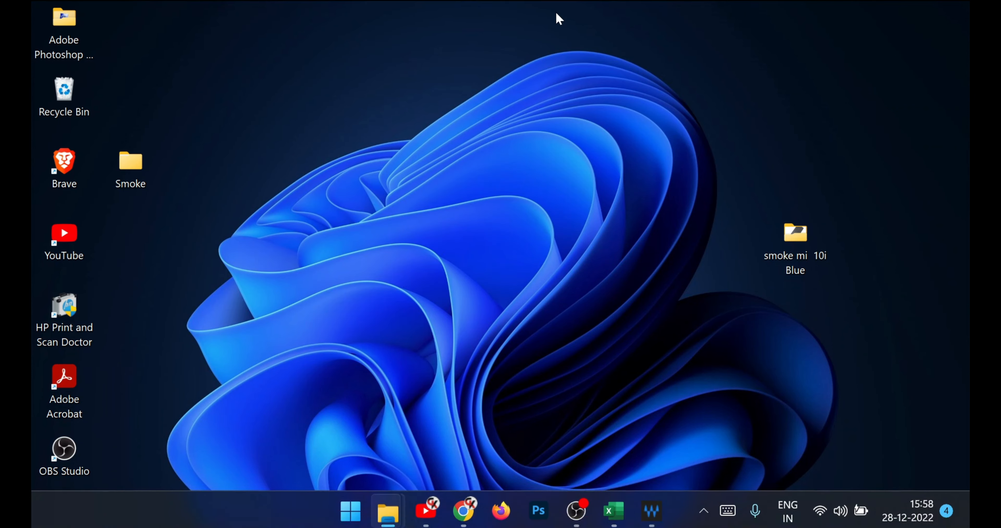
Bring the Smoke folder back up from the desktop and maximize its window.
{"action": "left_click", "coordinate": [141, 177]}
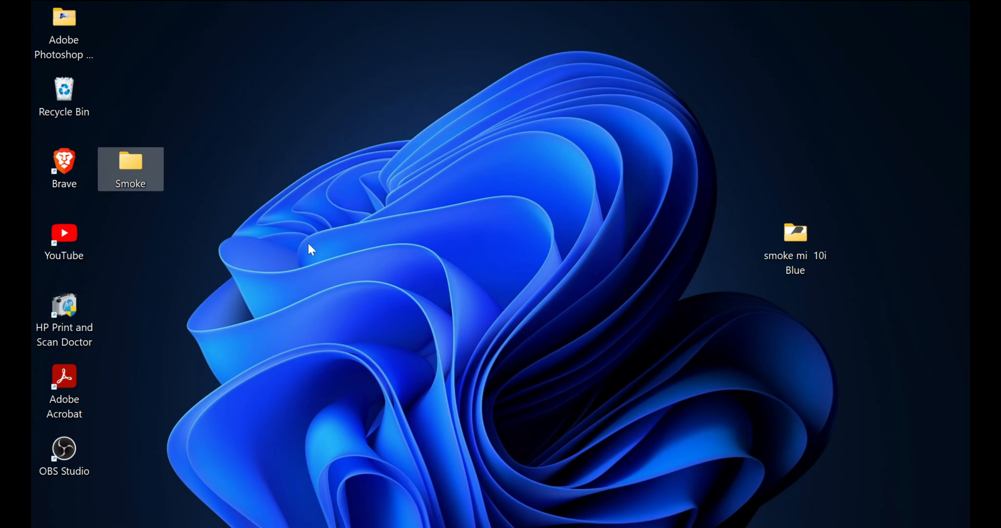
{"action": "double_click", "coordinate": [146, 171]}
{"action": "left_click", "coordinate": [603, 14]}
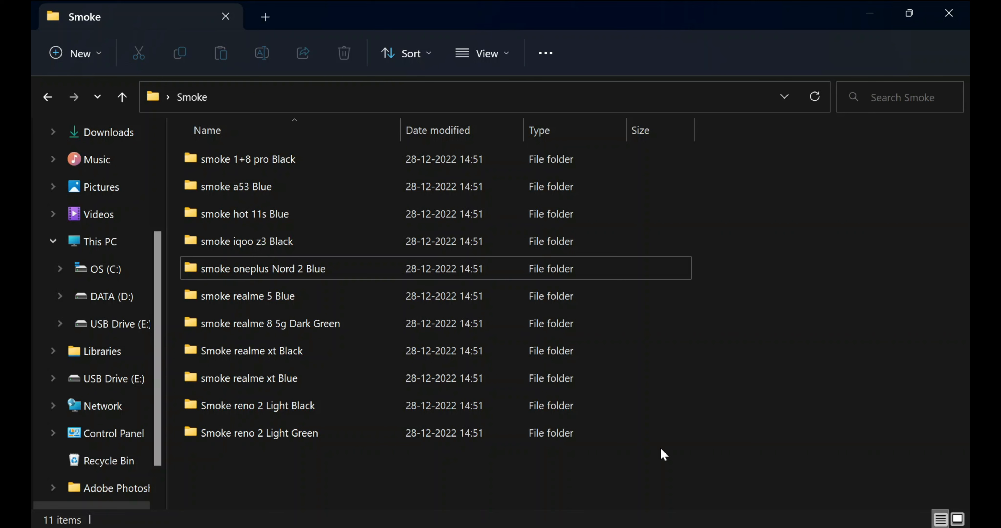
{"action": "right_click", "coordinate": [744, 201]}
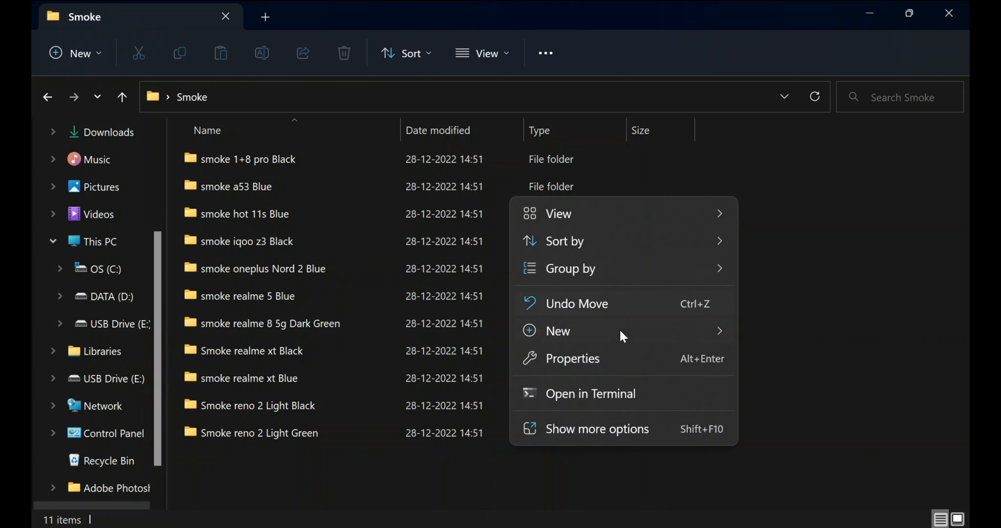
{"action": "mouse_move", "coordinate": [606, 343]}
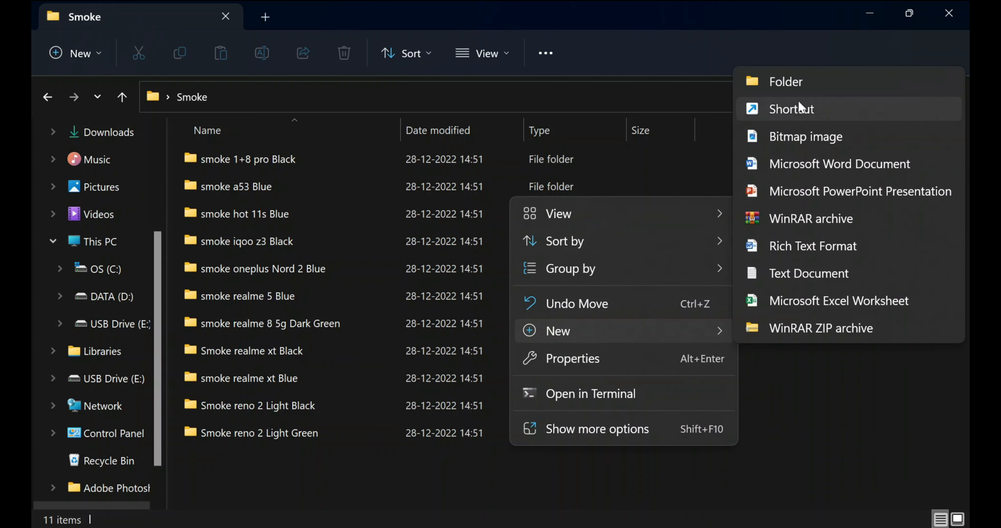
{"action": "left_click", "coordinate": [889, 398]}
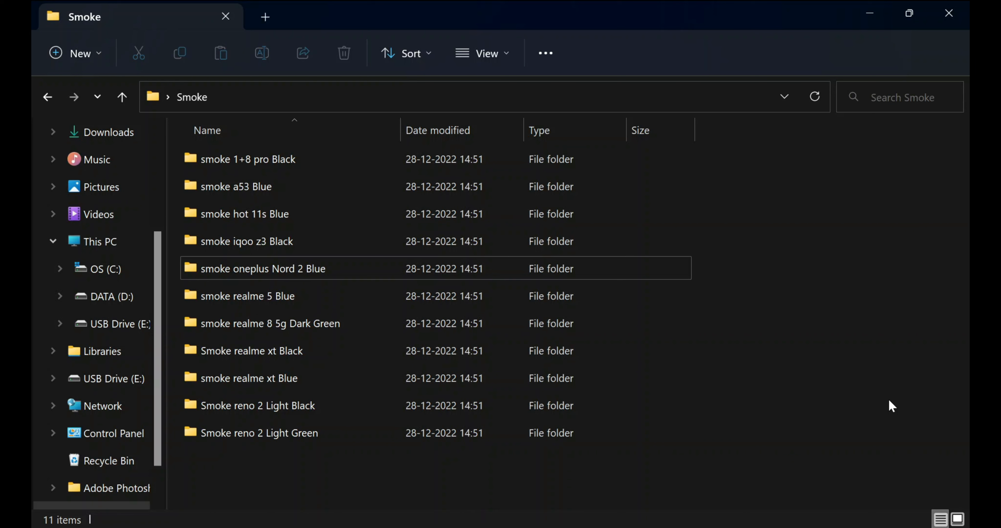
Create a new folder named "Smoke Mi 10i Blue" inside the Smoke folder.
{"action": "key", "text": "ctrl+shift+n"}
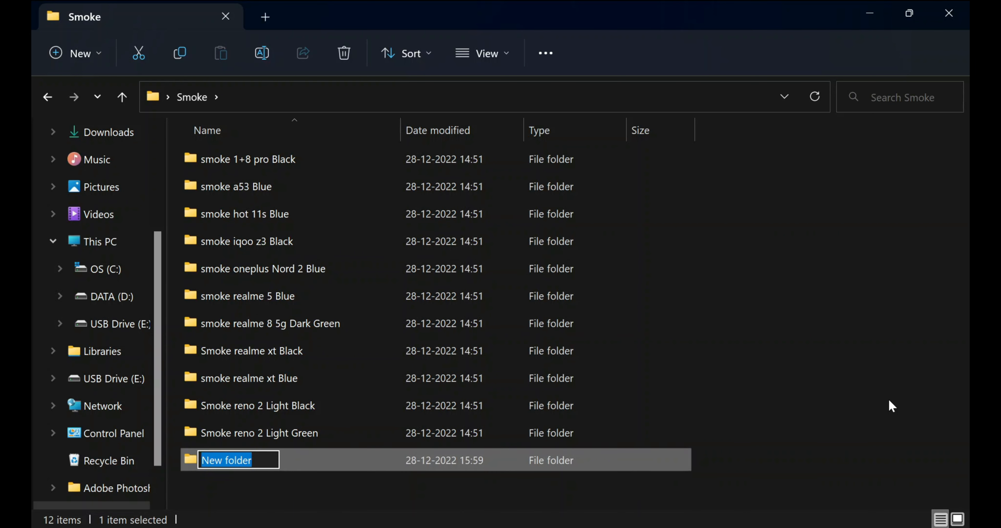
{"action": "type", "text": "Smoke"}
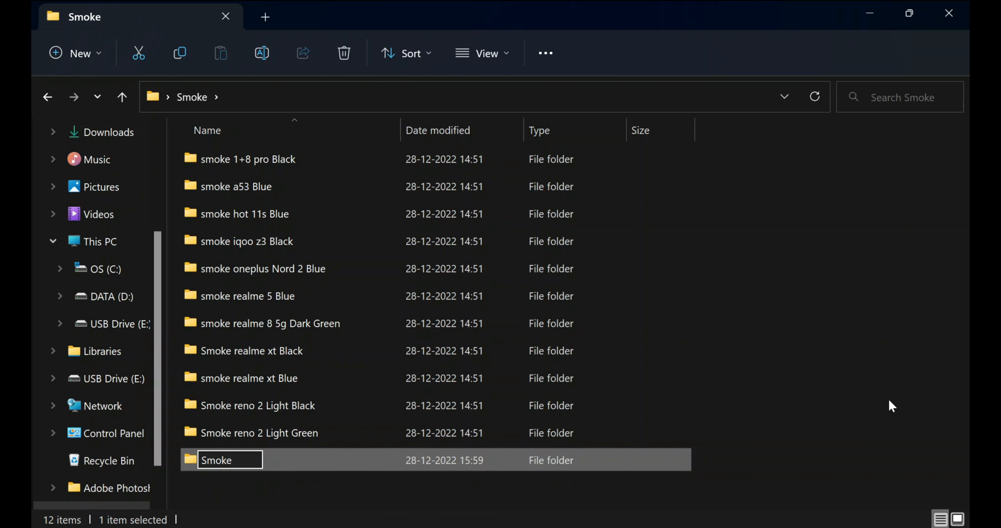
{"action": "type", "text": " Mi 10i"}
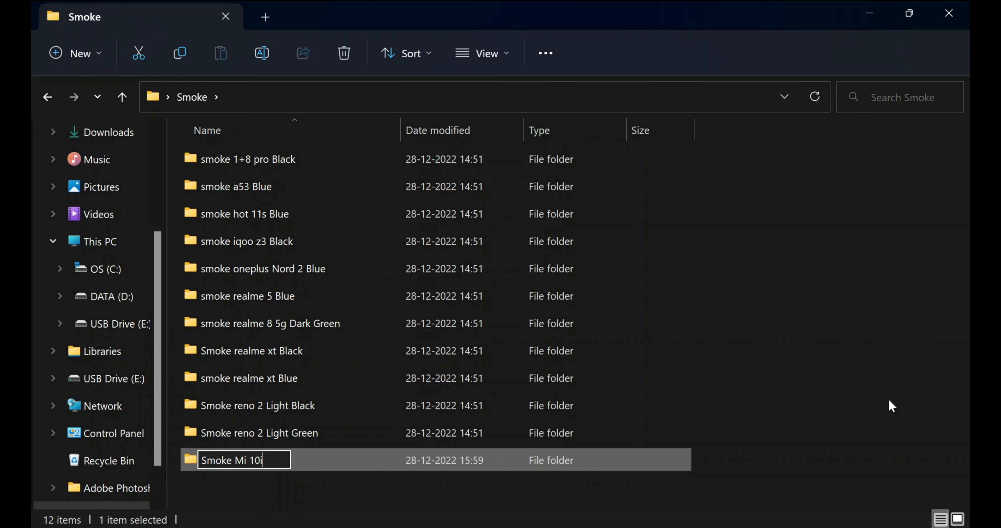
{"action": "type", "text": "Blue"}
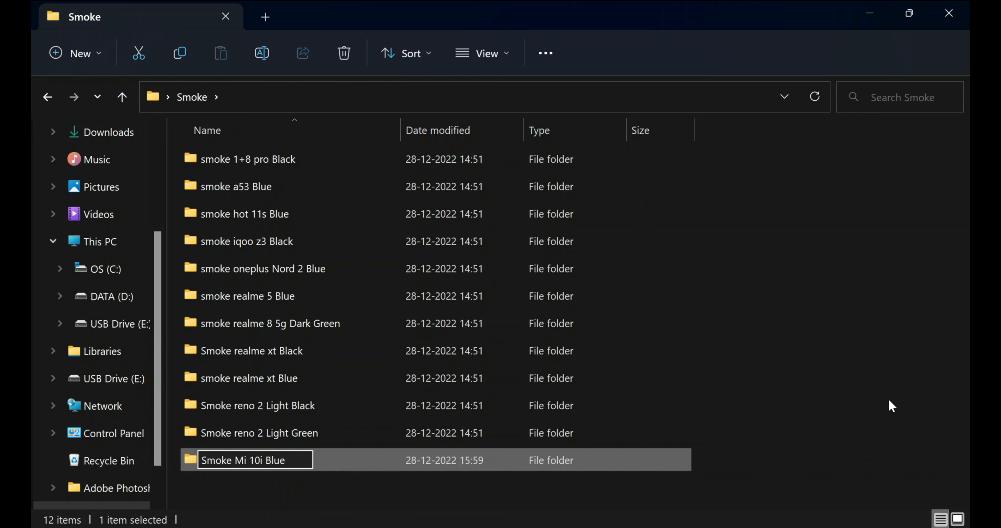
{"action": "key", "text": "Return"}
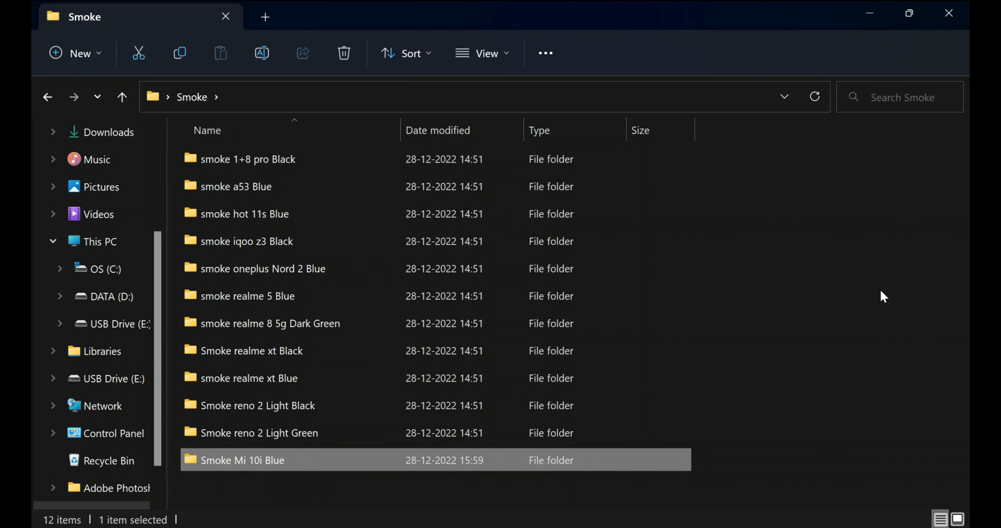
Switch to the Flipkart Seller Dashboard in the browser and start adding new listings in bulk.
{"action": "left_click", "coordinate": [875, 304]}
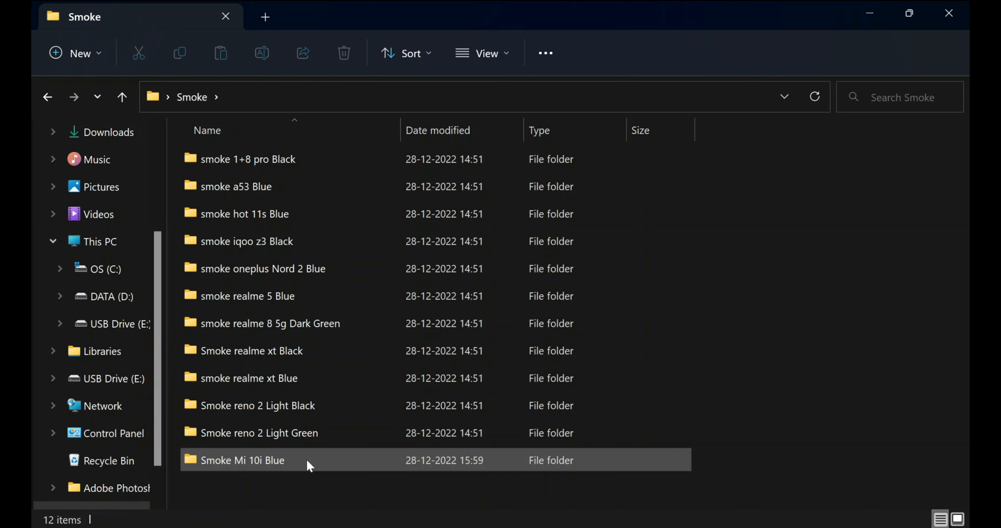
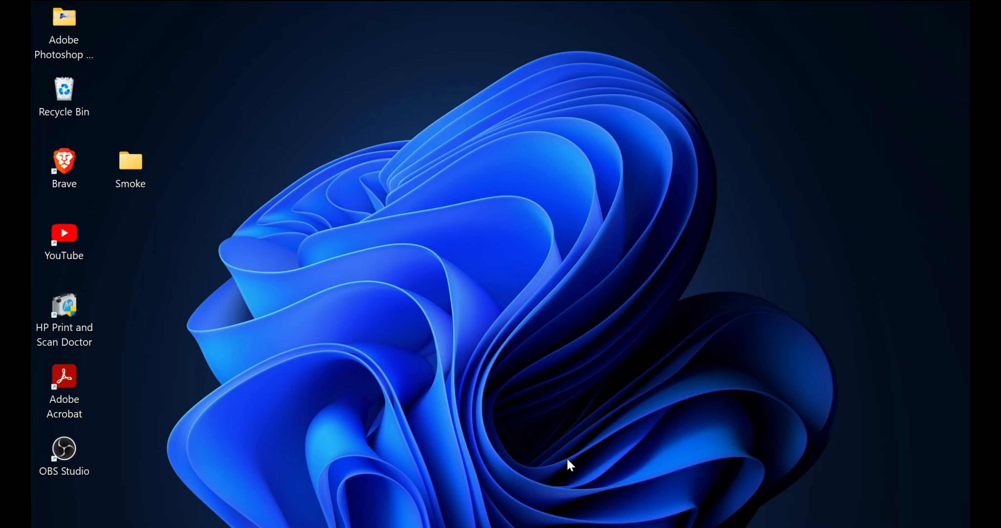
{"action": "left_click", "coordinate": [460, 511]}
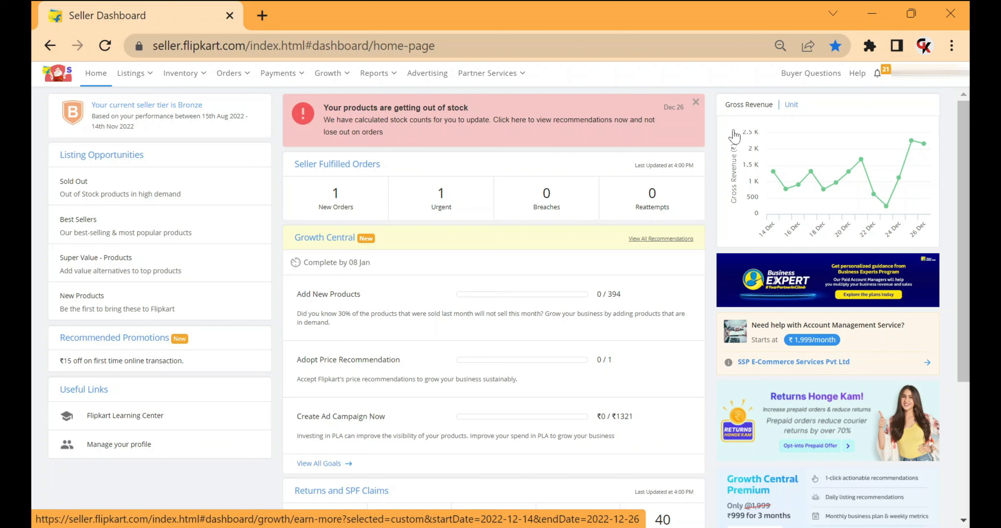
{"action": "mouse_move", "coordinate": [144, 72]}
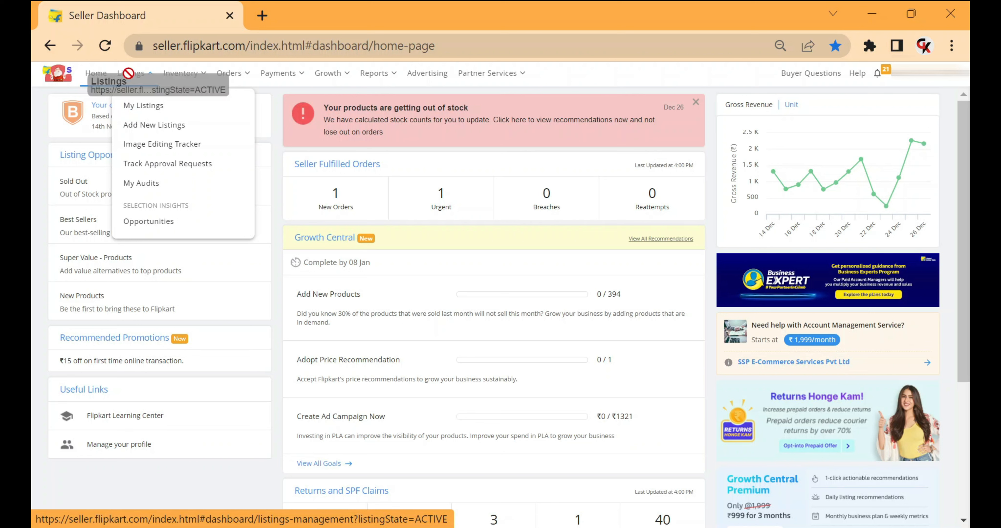
{"action": "left_click", "coordinate": [143, 132]}
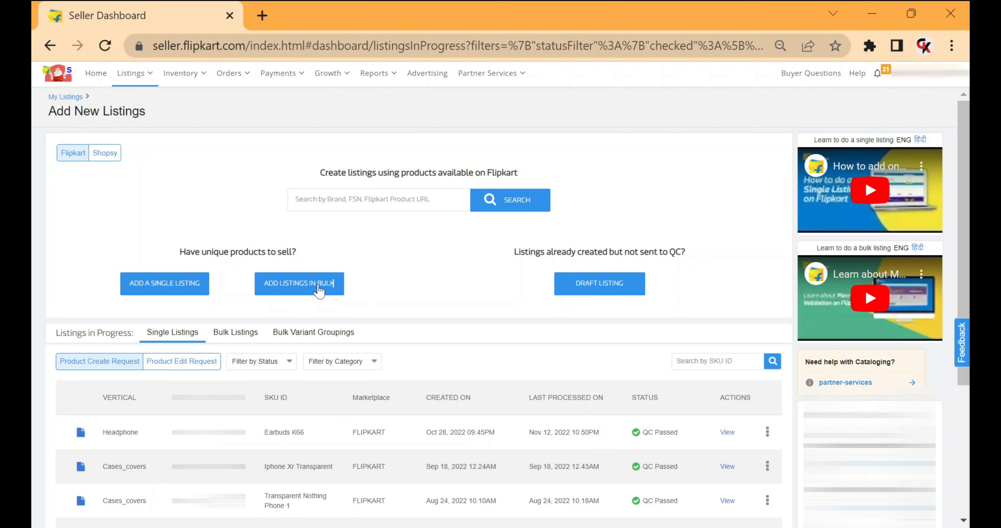
{"action": "left_click", "coordinate": [307, 288]}
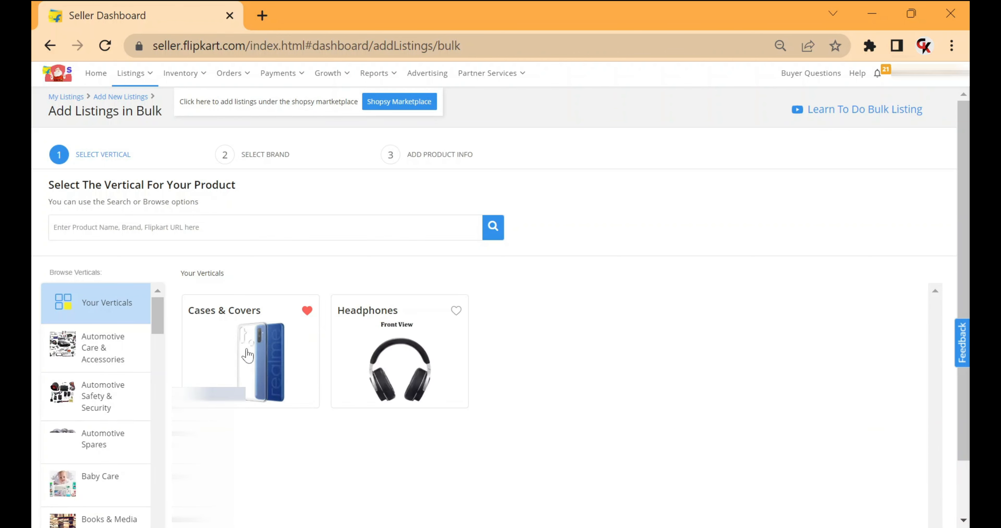
Choose Cases & Covers as the product vertical and search the verticals for "case" to view the matching categories.
{"action": "left_click", "coordinate": [252, 358]}
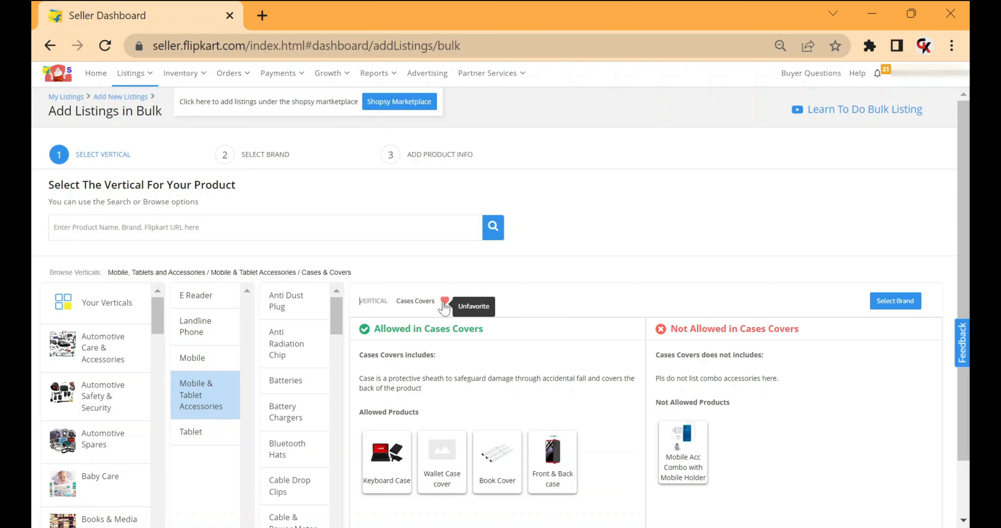
{"action": "left_click", "coordinate": [57, 227]}
{"action": "type", "text": "case"}
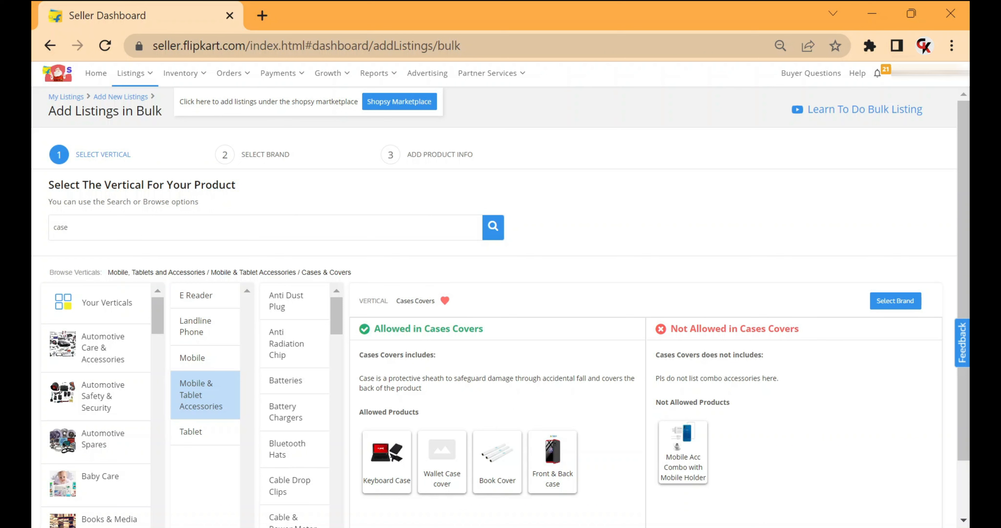
{"action": "left_click", "coordinate": [500, 233]}
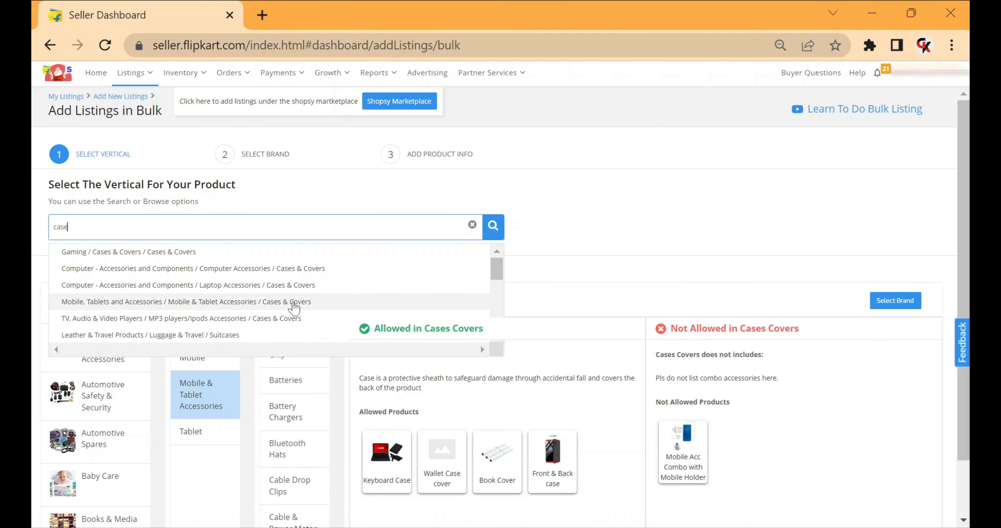
{"action": "left_click", "coordinate": [630, 235]}
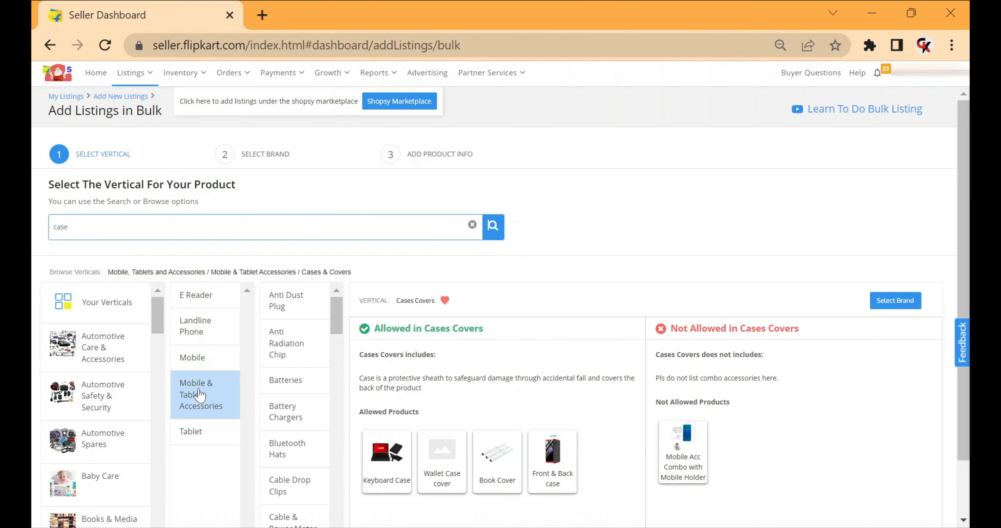
Proceed from the Cases & Covers vertical to brand selection and continue with the approved brand.
{"action": "scroll", "coordinate": [306, 340], "scroll_direction": "down", "scroll_amount": 5}
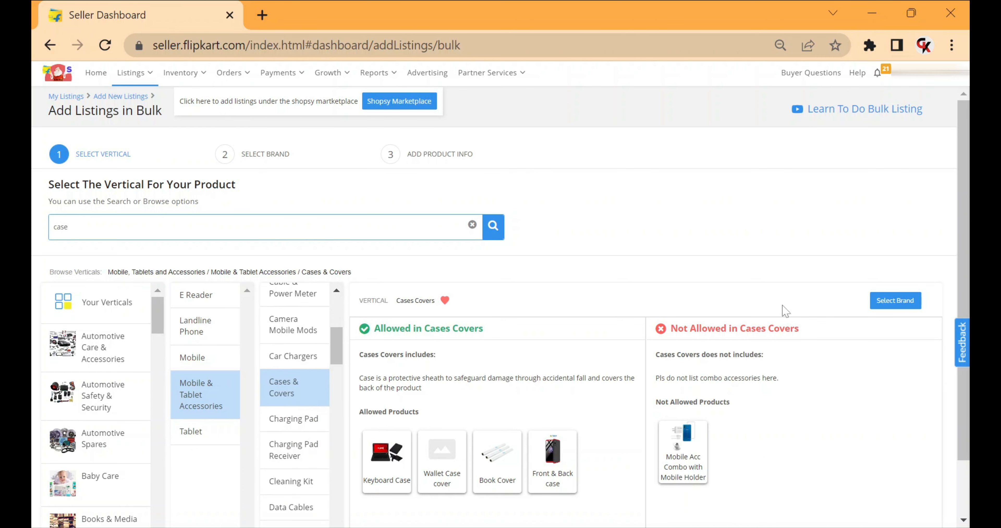
{"action": "left_click", "coordinate": [900, 305]}
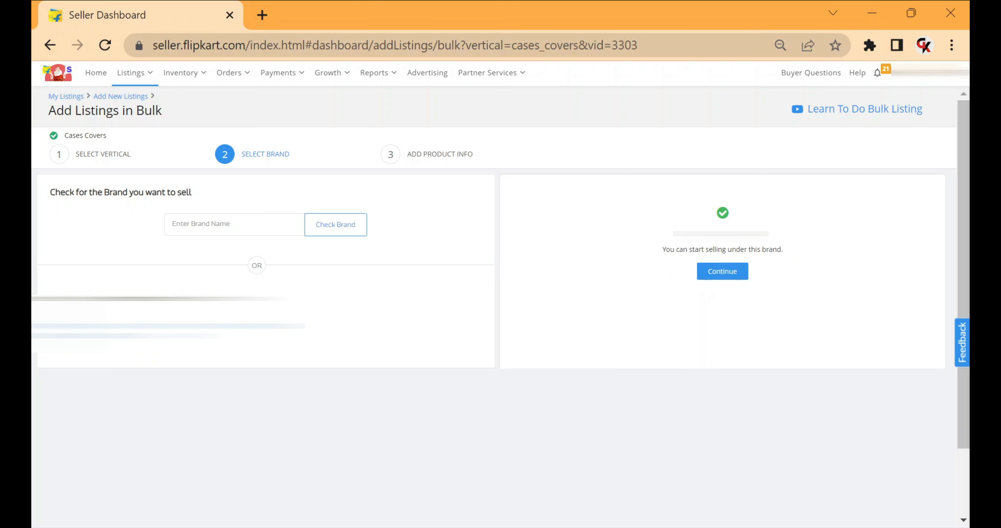
{"action": "left_click", "coordinate": [726, 273]}
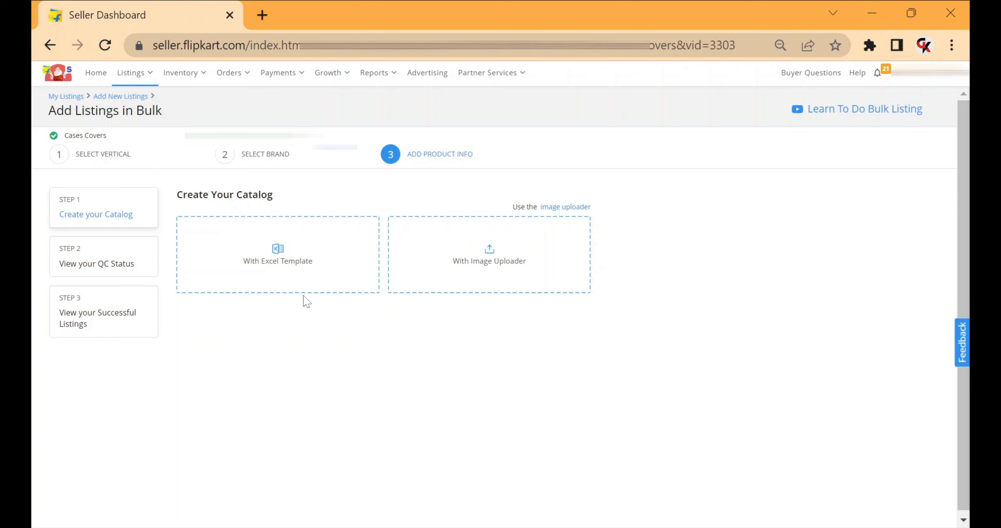
Choose the image uploader as the way to create the catalog and dismiss its introductory guide.
{"action": "left_click", "coordinate": [283, 260]}
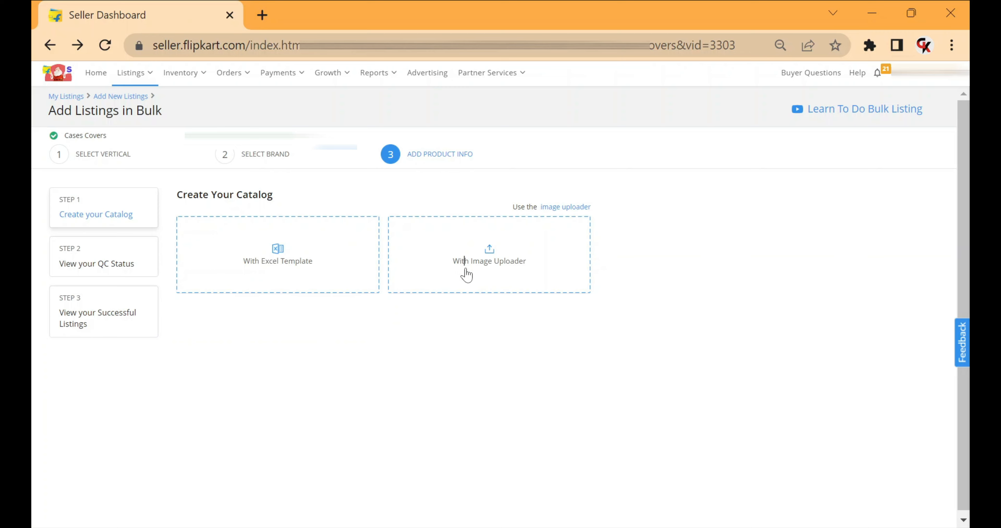
{"action": "left_click_drag", "start_coordinate": [465, 272], "coordinate": [547, 268]}
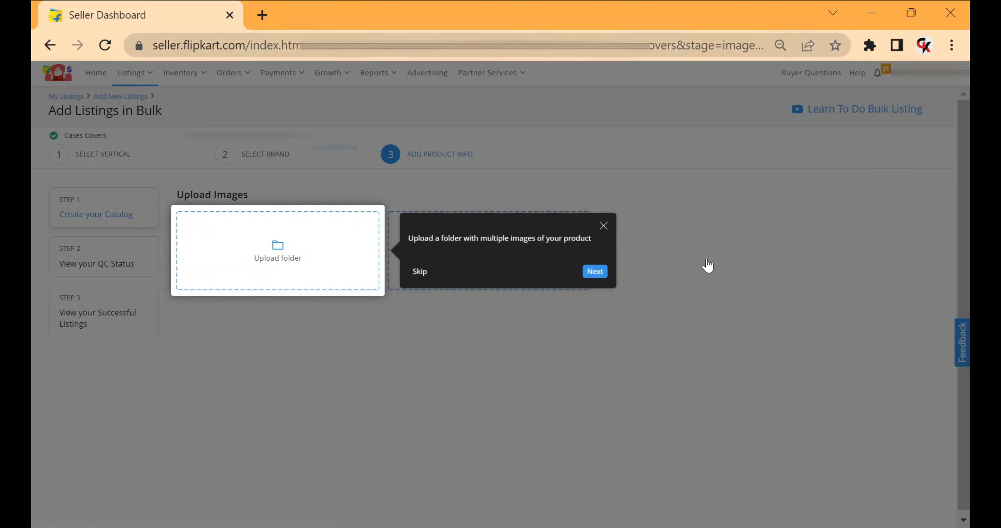
{"action": "left_click", "coordinate": [603, 226]}
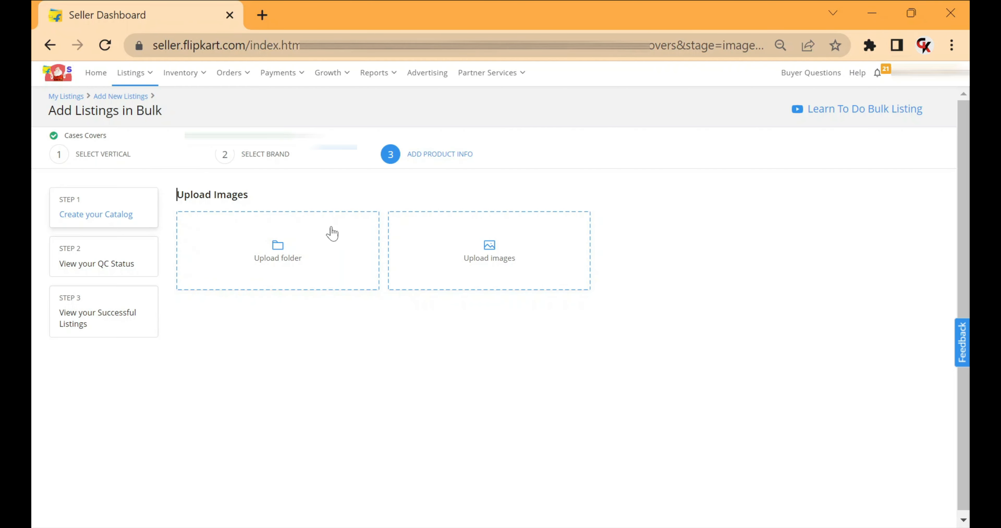
{"action": "left_click", "coordinate": [50, 45]}
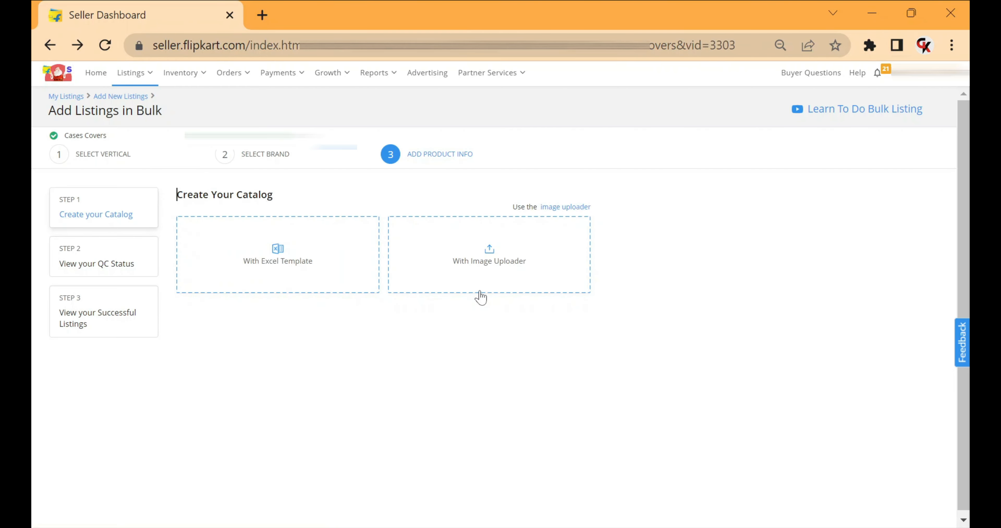
{"action": "left_click", "coordinate": [480, 279]}
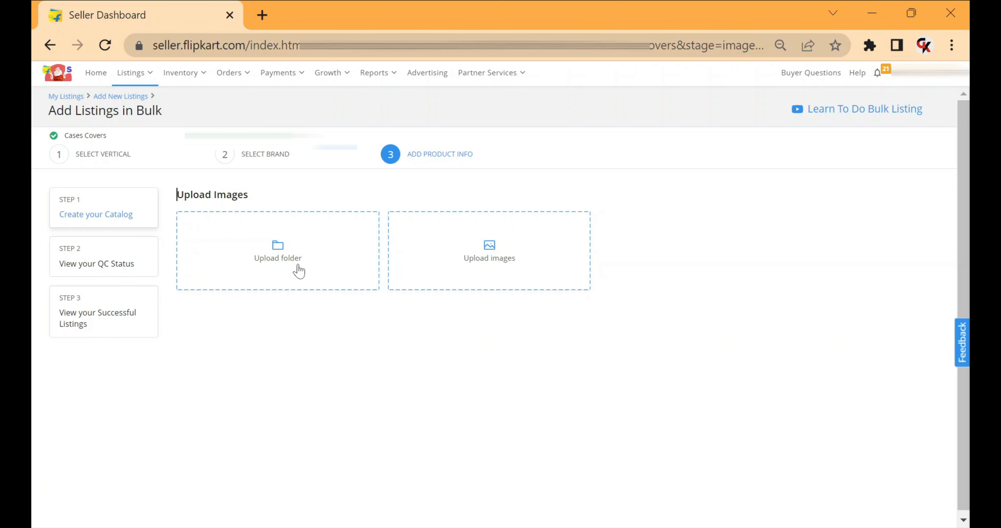
Upload the whole Smoke folder from the desktop as product images, approve the upload and dismiss the guide.
{"action": "left_click", "coordinate": [288, 260]}
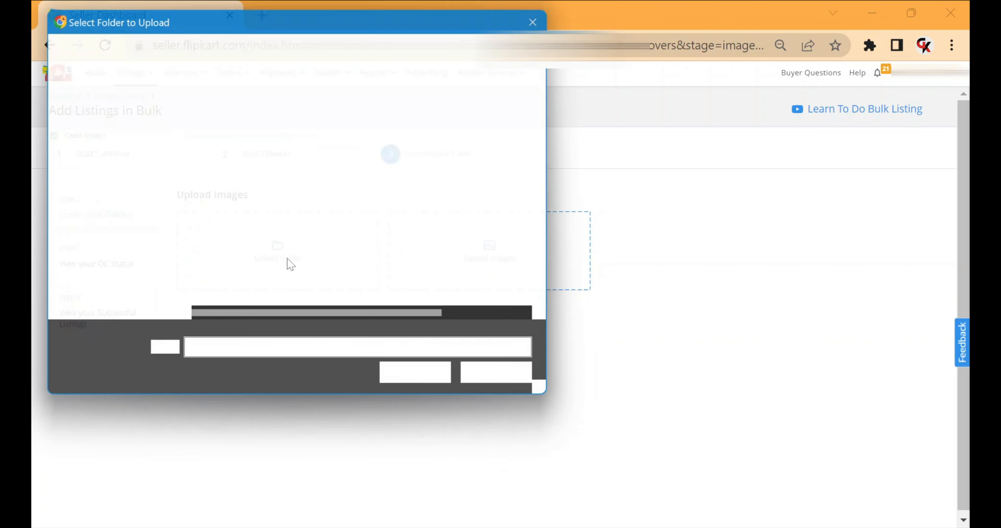
{"action": "scroll", "coordinate": [98, 233], "scroll_direction": "up", "scroll_amount": 5}
{"action": "left_click", "coordinate": [111, 116]}
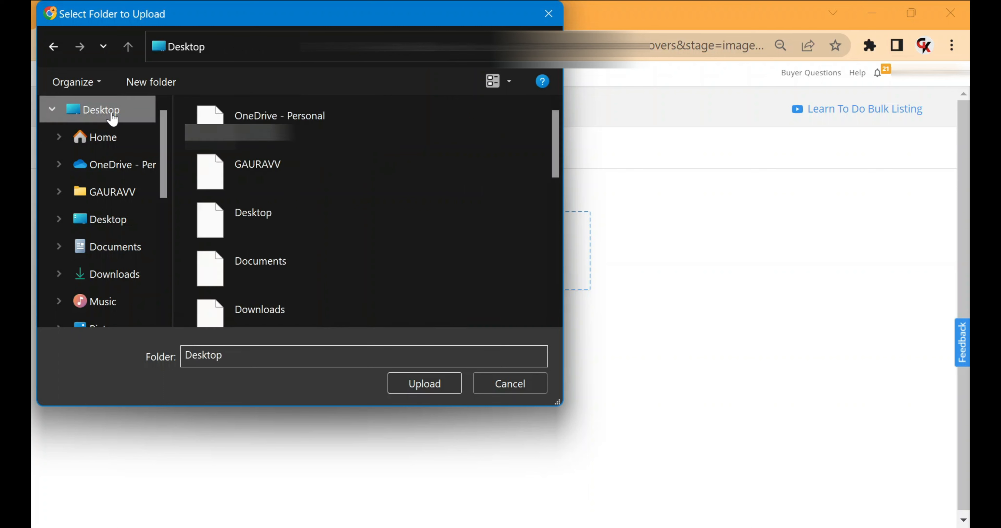
{"action": "scroll", "coordinate": [364, 216], "scroll_direction": "down", "scroll_amount": 5}
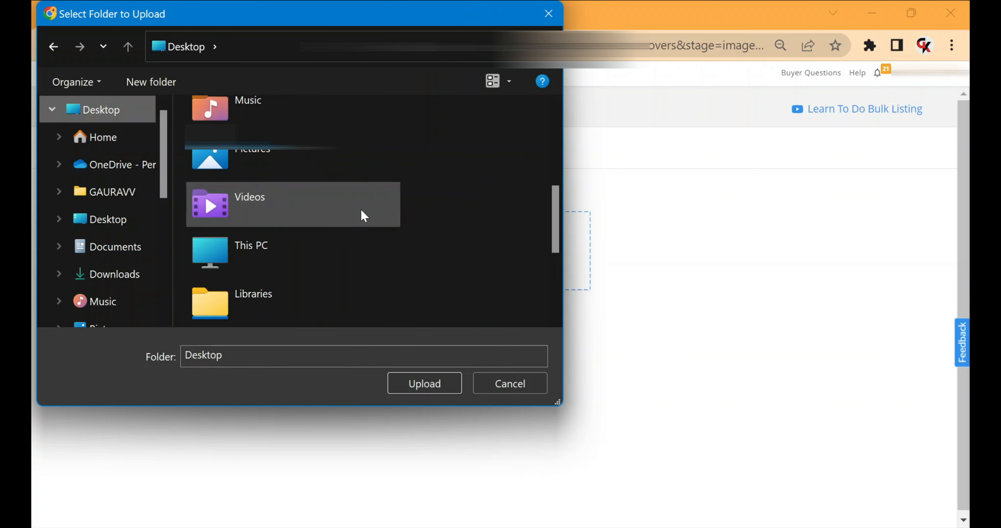
{"action": "scroll", "coordinate": [346, 232], "scroll_direction": "down", "scroll_amount": 4}
{"action": "left_click", "coordinate": [267, 306]}
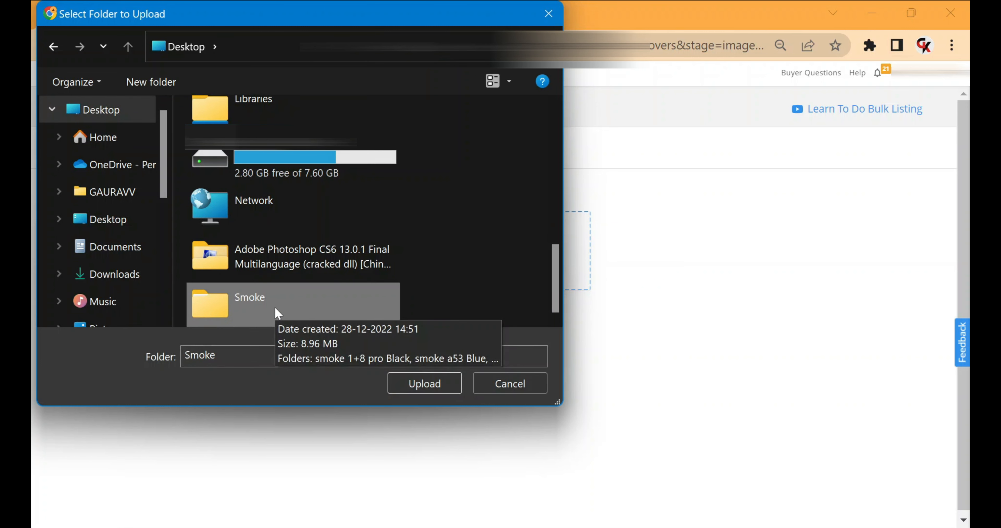
{"action": "key", "text": "Tab"}
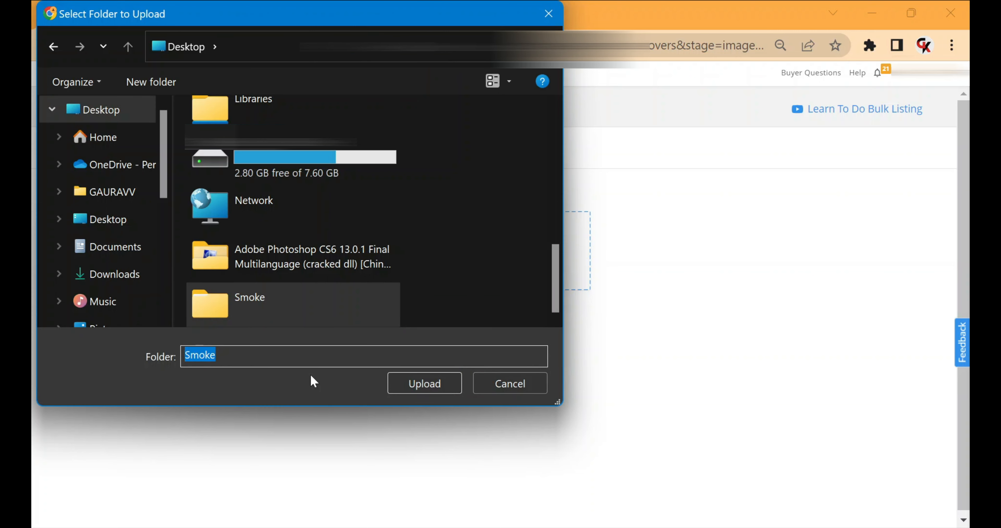
{"action": "left_click", "coordinate": [428, 385]}
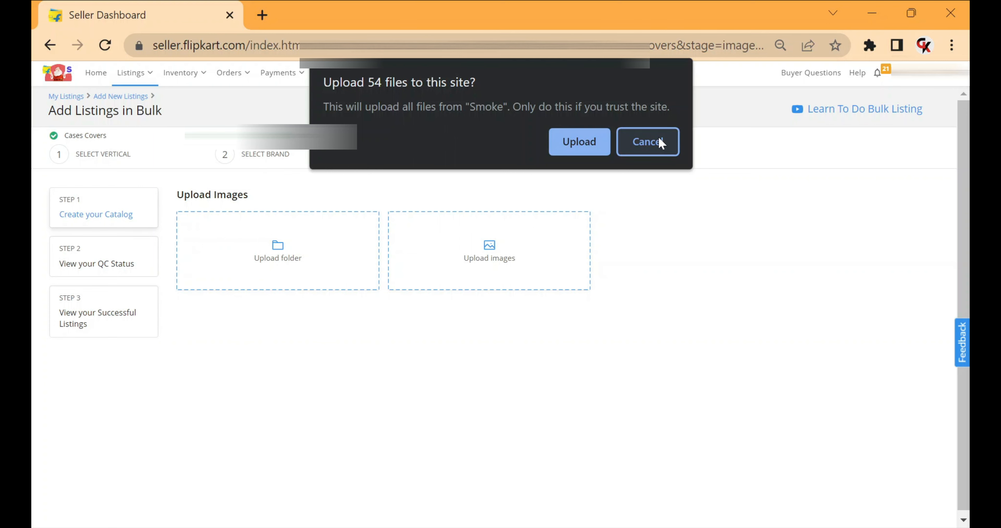
{"action": "left_click", "coordinate": [577, 147]}
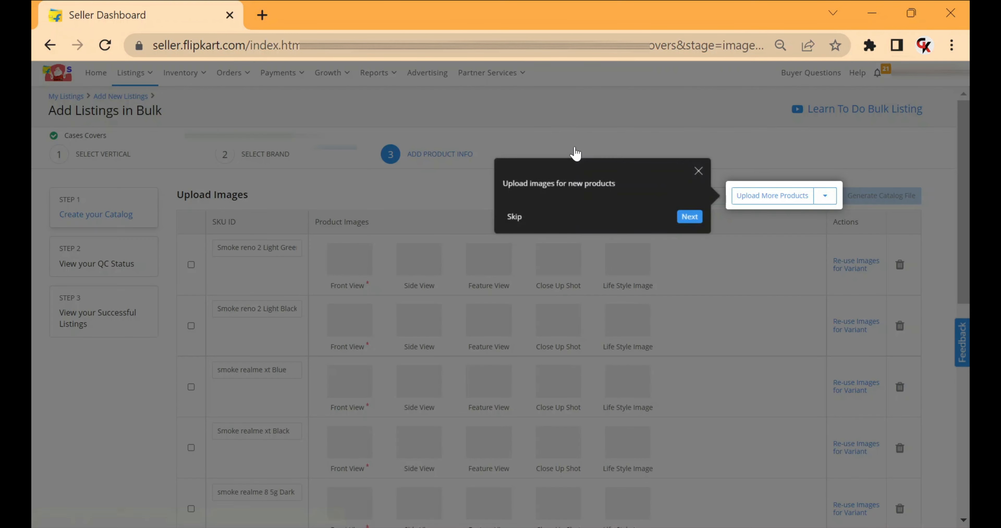
{"action": "left_click", "coordinate": [575, 153]}
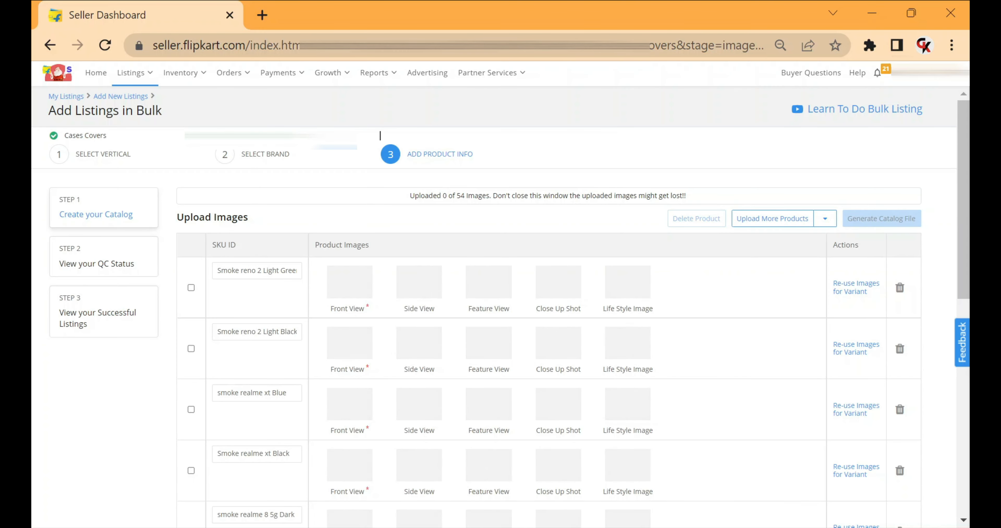
Copy the first product's SKU ID and review the SKU IDs of the other products, including Smoke Mi 10i Blue.
{"action": "scroll", "coordinate": [640, 198], "scroll_direction": "down", "scroll_amount": 3}
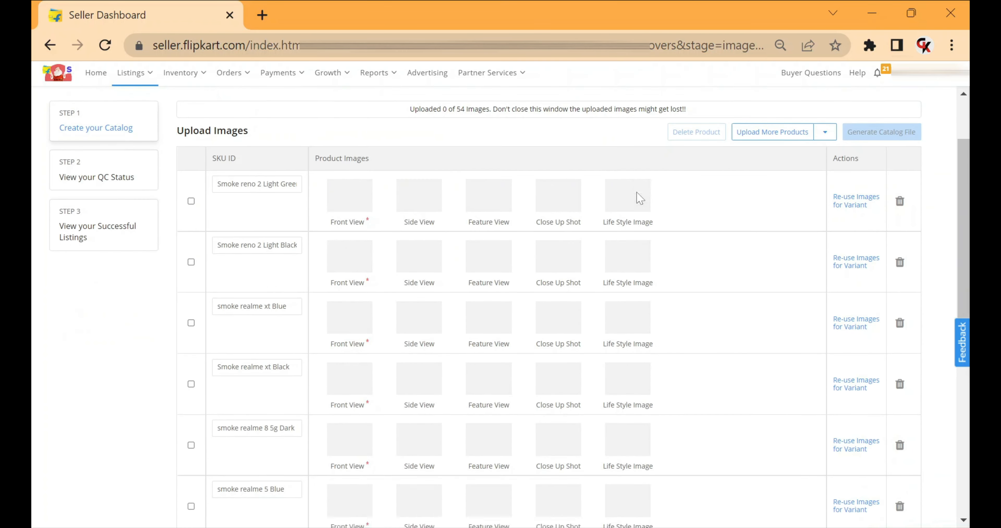
{"action": "left_click_drag", "start_coordinate": [218, 149], "coordinate": [295, 148]}
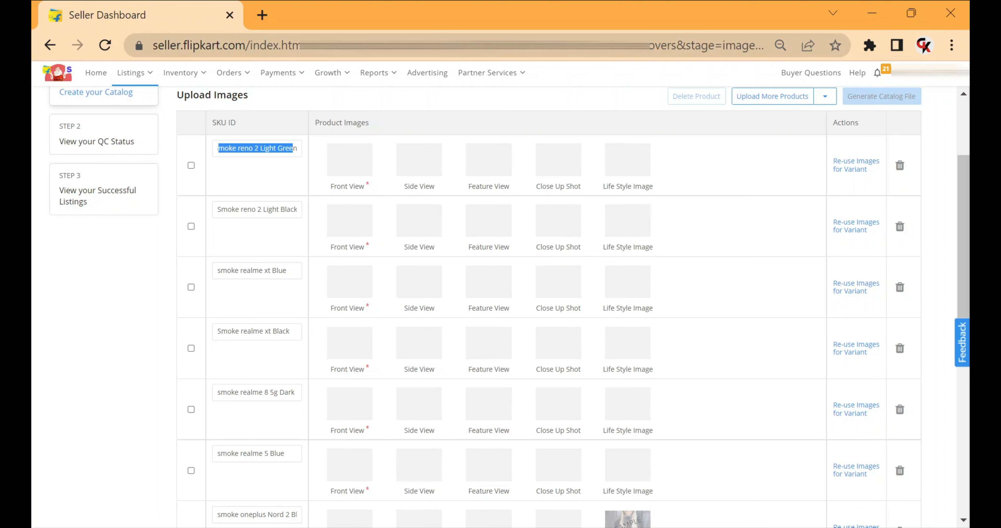
{"action": "left_click", "coordinate": [251, 163]}
{"action": "left_click_drag", "start_coordinate": [219, 148], "coordinate": [319, 150]}
{"action": "key", "text": "ctrl+c"}
{"action": "left_click", "coordinate": [277, 168]}
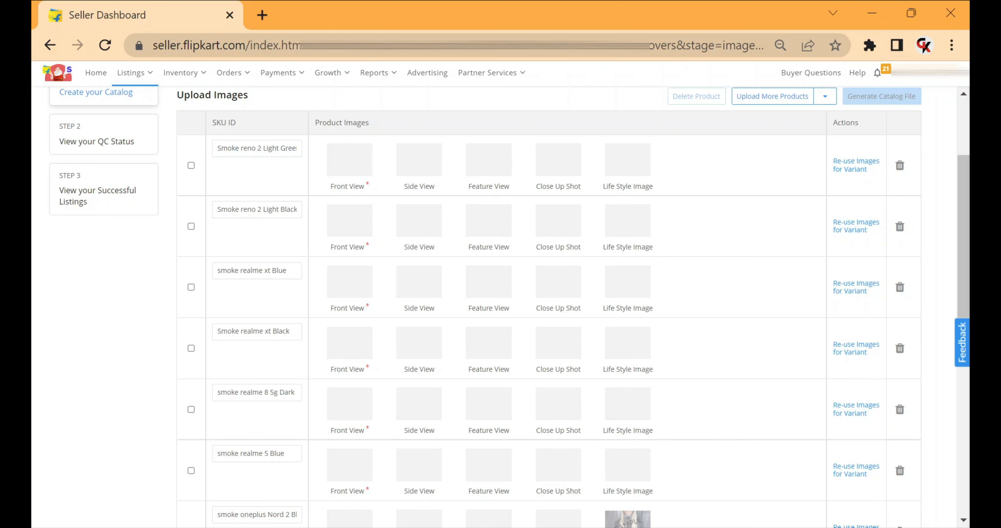
{"action": "scroll", "coordinate": [255, 248], "scroll_direction": "down", "scroll_amount": 8}
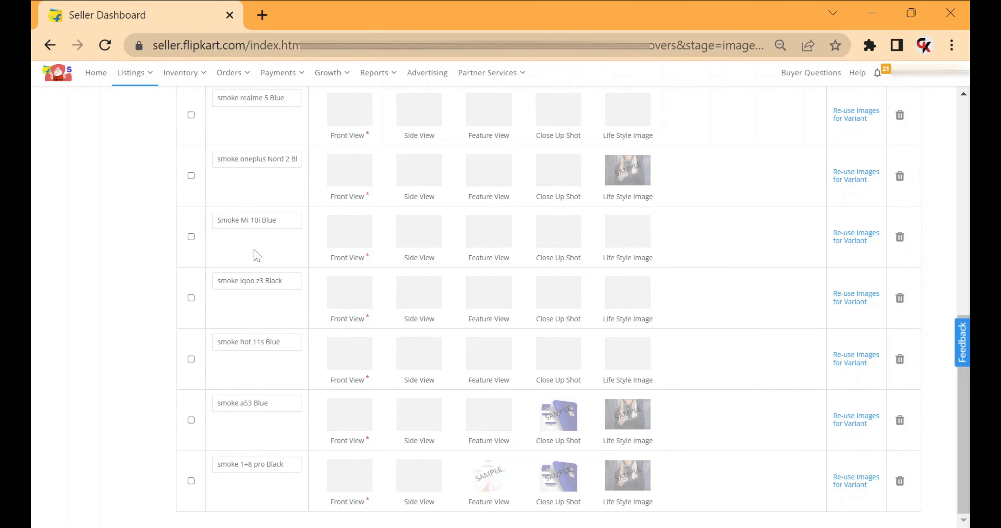
{"action": "left_click_drag", "start_coordinate": [228, 219], "coordinate": [276, 220]}
{"action": "left_click", "coordinate": [240, 259]}
{"action": "scroll", "coordinate": [236, 257], "scroll_direction": "up", "scroll_amount": 11}
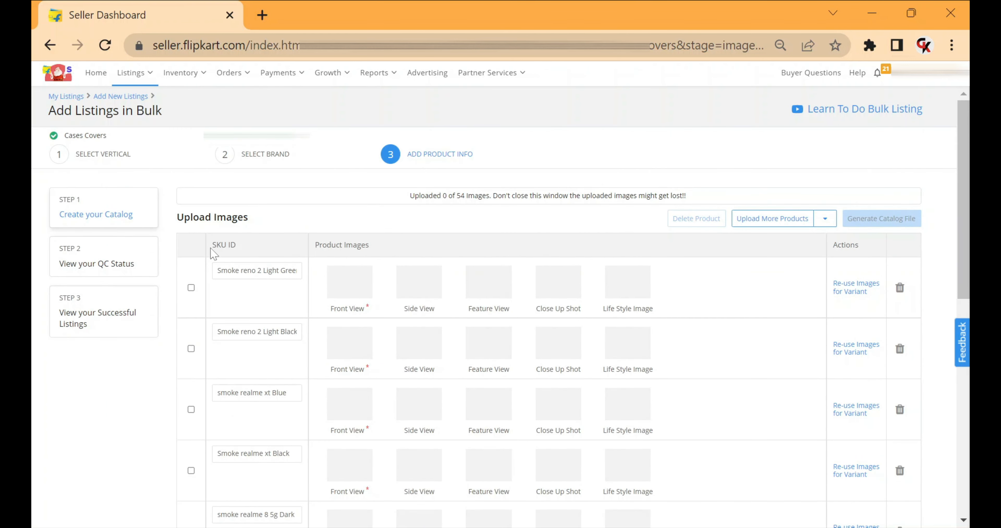
Replace the first product's SKU ID with 7256bvjhvj.
{"action": "left_click_drag", "start_coordinate": [222, 270], "coordinate": [279, 220]}
{"action": "left_click", "coordinate": [279, 220]}
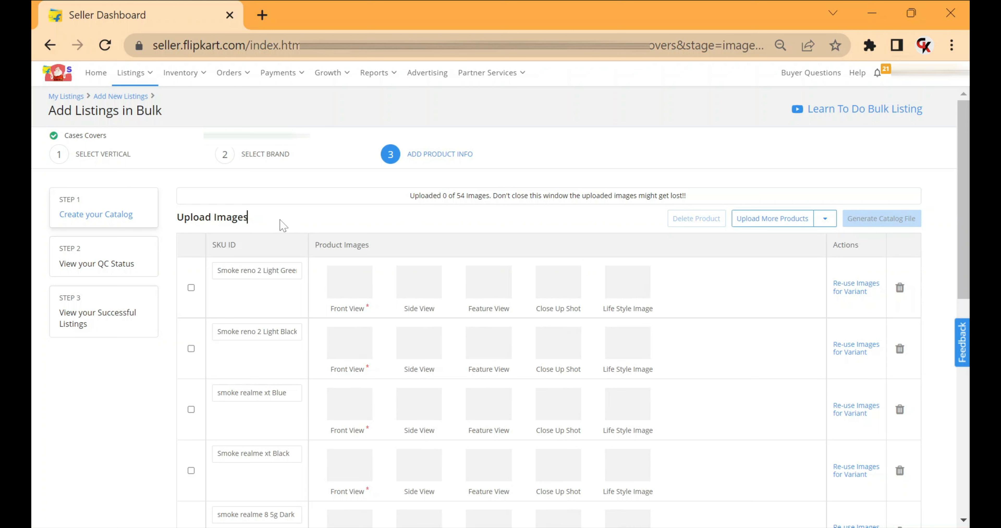
{"action": "triple_click", "coordinate": [272, 269]}
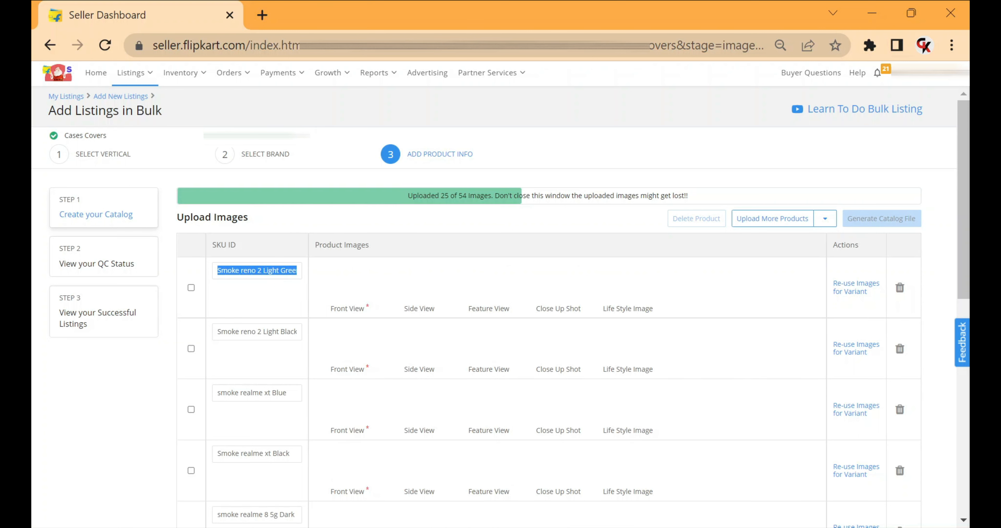
{"action": "key", "text": "BackSpace"}
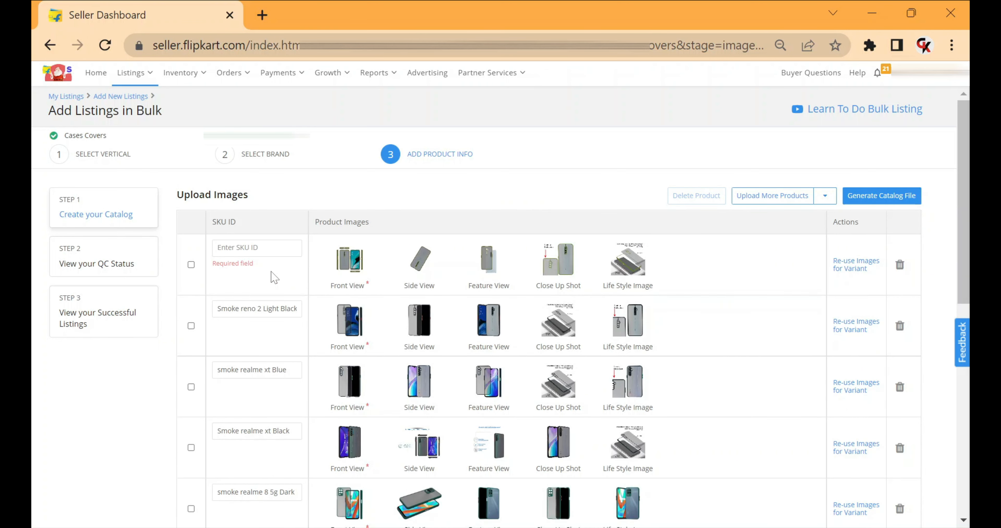
{"action": "type", "text": "7256bvjhvj"}
Restore the first product's SKU ID to Smoke reno 2 Light Green from the copied text.
{"action": "key", "text": "ctrl+a"}
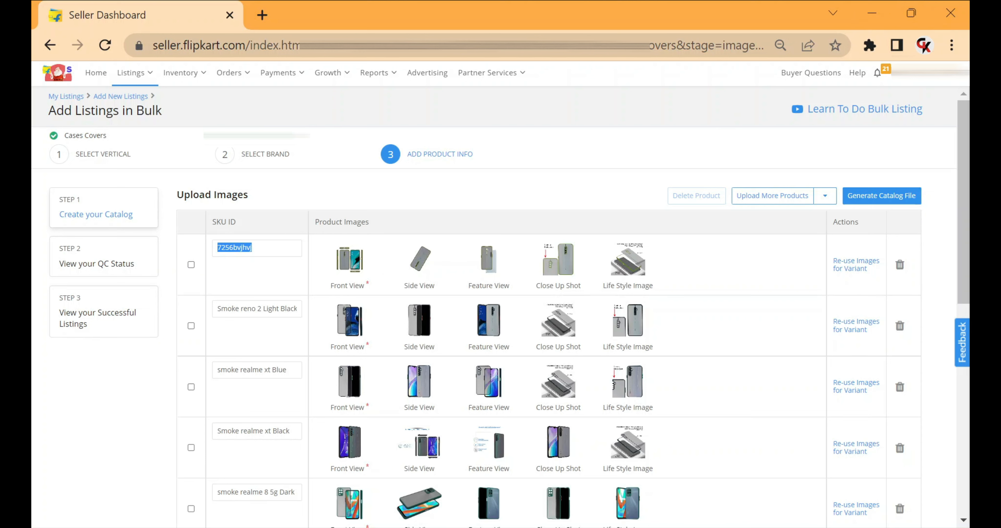
{"action": "left_click", "coordinate": [252, 248]}
{"action": "double_click", "coordinate": [247, 247]}
{"action": "key", "text": "BackSpace"}
{"action": "key", "text": "ctrl+v"}
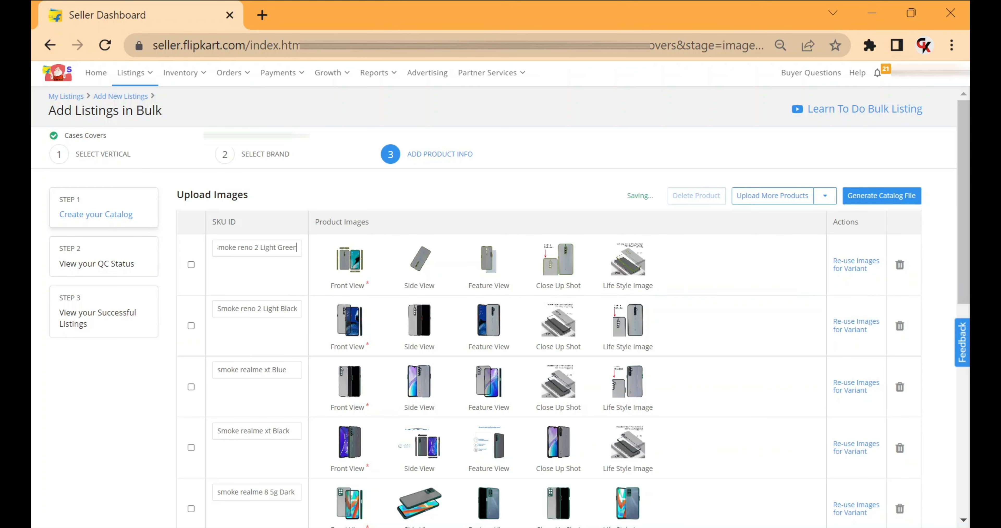
{"action": "left_click", "coordinate": [538, 194]}
Examine the uploaded images of each product, especially the Smoke Mi 10i Blue and smoke oneplus Nord 2 Blue rows.
{"action": "scroll", "coordinate": [618, 226], "scroll_direction": "down", "scroll_amount": 4}
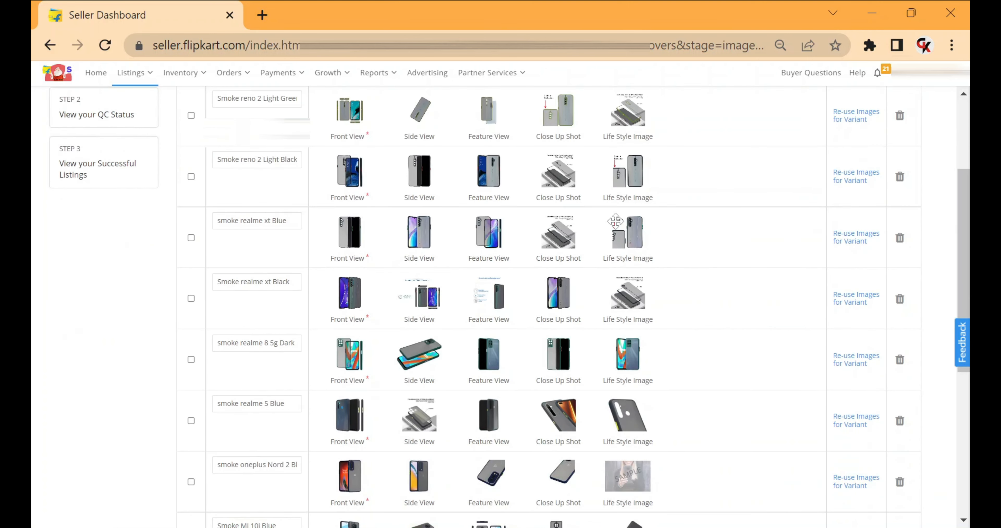
{"action": "scroll", "coordinate": [615, 221], "scroll_direction": "up", "scroll_amount": 4}
{"action": "scroll", "coordinate": [428, 464], "scroll_direction": "down", "scroll_amount": 12}
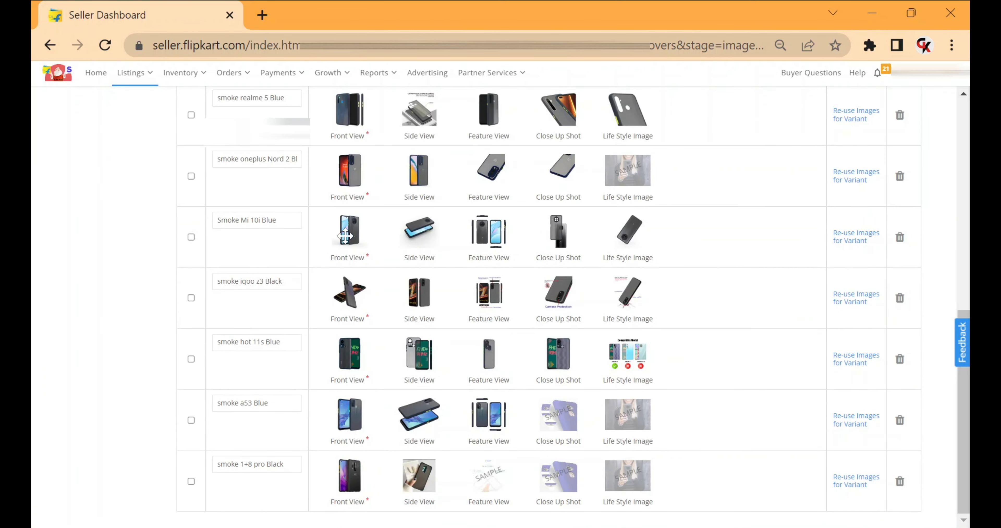
{"action": "left_click_drag", "start_coordinate": [675, 252], "coordinate": [347, 219]}
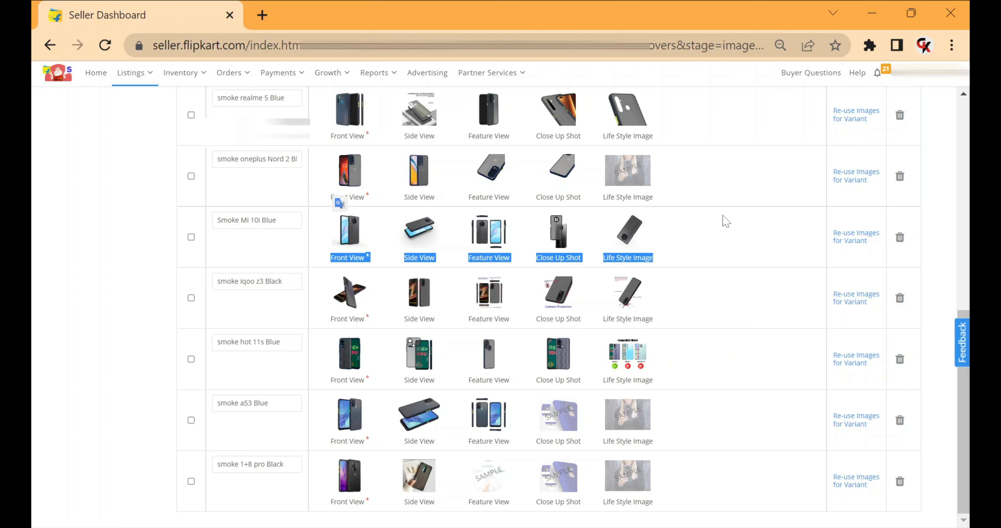
{"action": "left_click", "coordinate": [722, 216]}
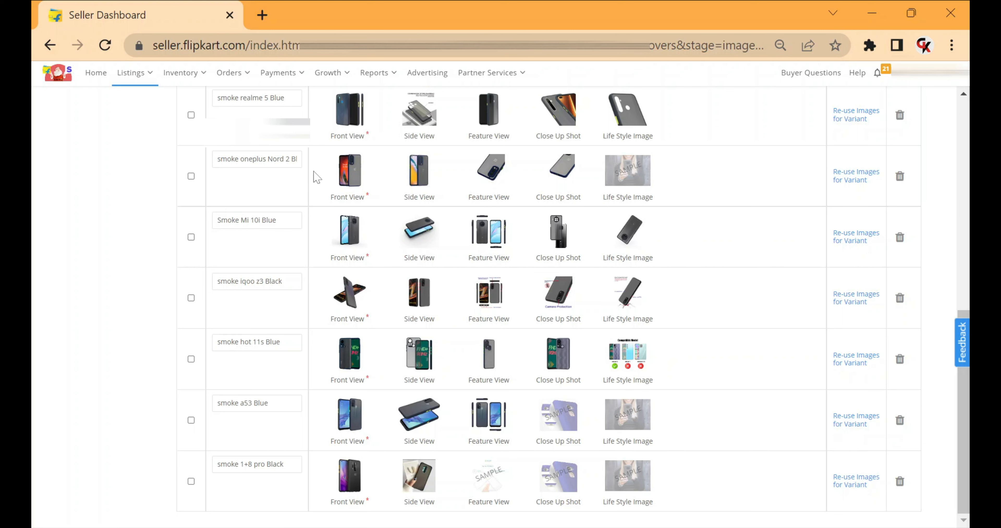
{"action": "left_click_drag", "start_coordinate": [322, 191], "coordinate": [569, 181]}
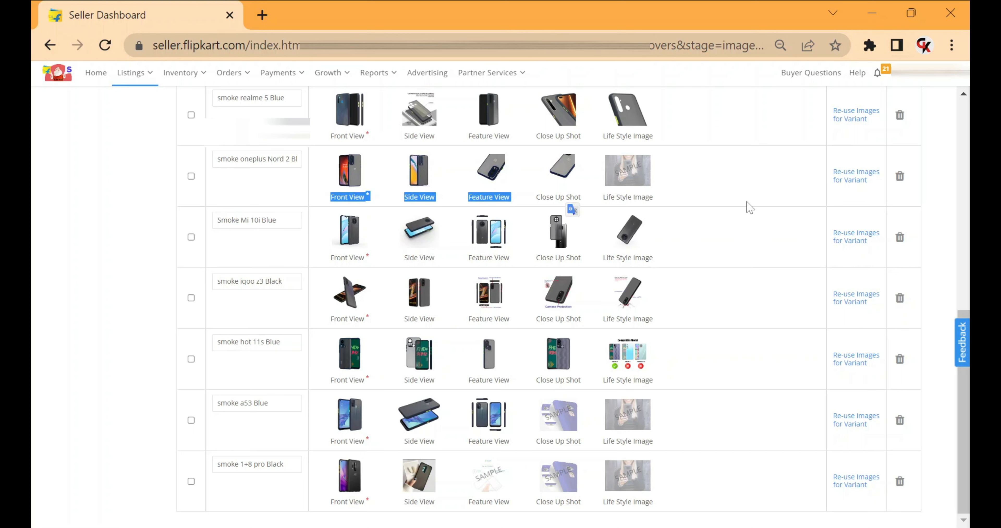
{"action": "left_click", "coordinate": [746, 208]}
Preview the life style image of smoke oneplus Nord 2 Blue and check the images across the whole product list.
{"action": "mouse_move", "coordinate": [630, 186]}
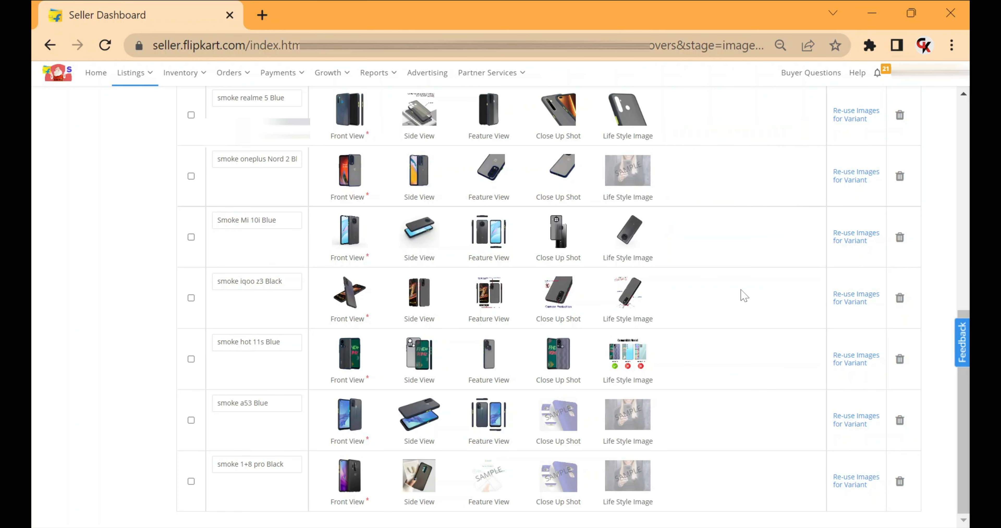
{"action": "scroll", "coordinate": [743, 294], "scroll_direction": "up", "scroll_amount": 6}
{"action": "scroll", "coordinate": [742, 292], "scroll_direction": "down", "scroll_amount": 4}
{"action": "mouse_move", "coordinate": [617, 303]}
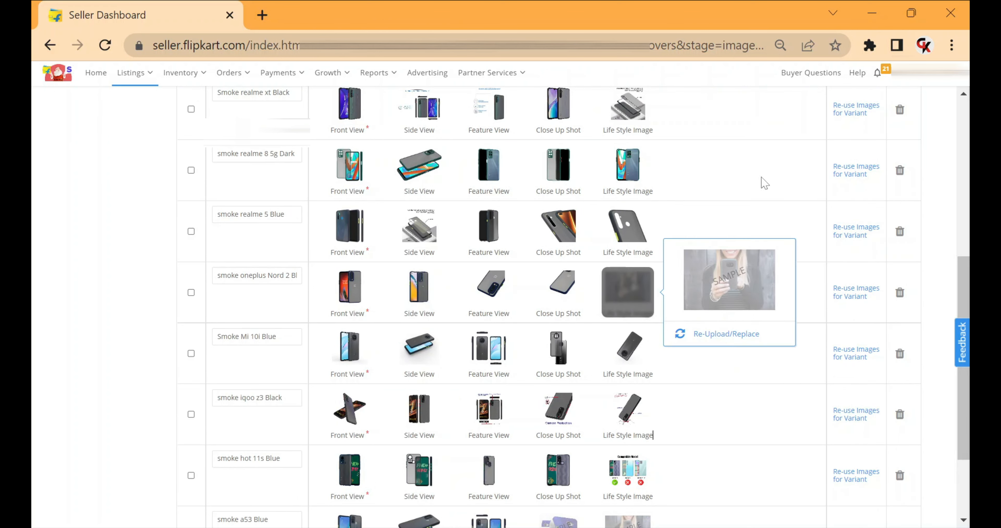
{"action": "scroll", "coordinate": [762, 182], "scroll_direction": "up", "scroll_amount": 8}
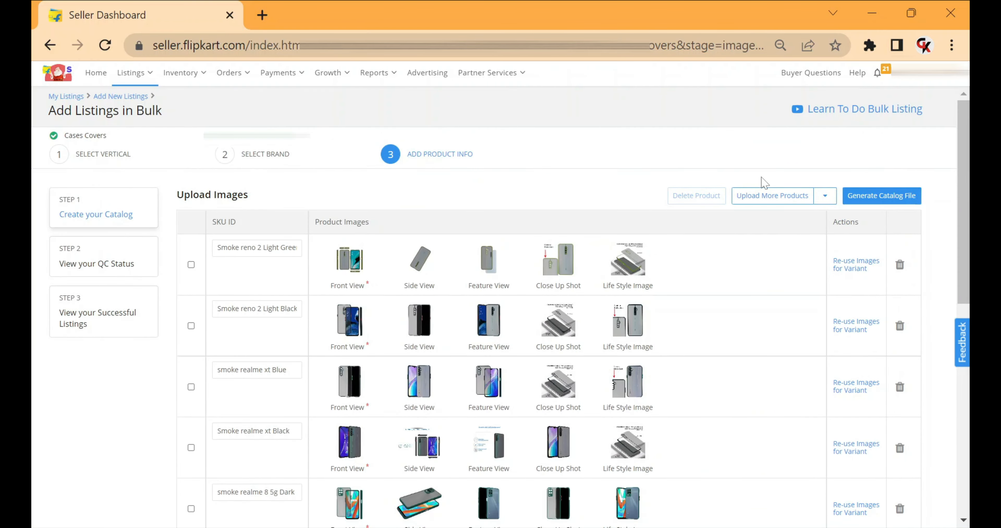
{"action": "scroll", "coordinate": [763, 182], "scroll_direction": "down", "scroll_amount": 10}
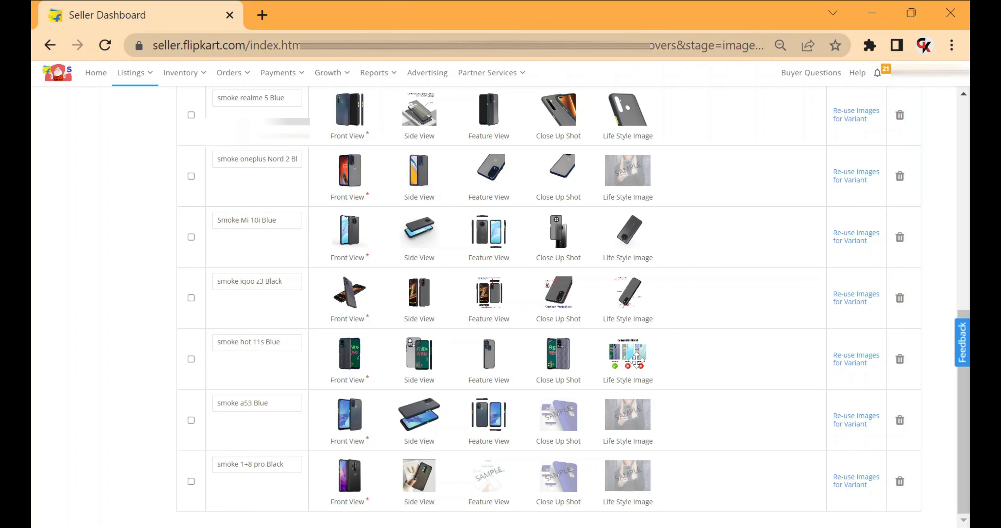
{"action": "scroll", "coordinate": [493, 307], "scroll_direction": "up", "scroll_amount": 10}
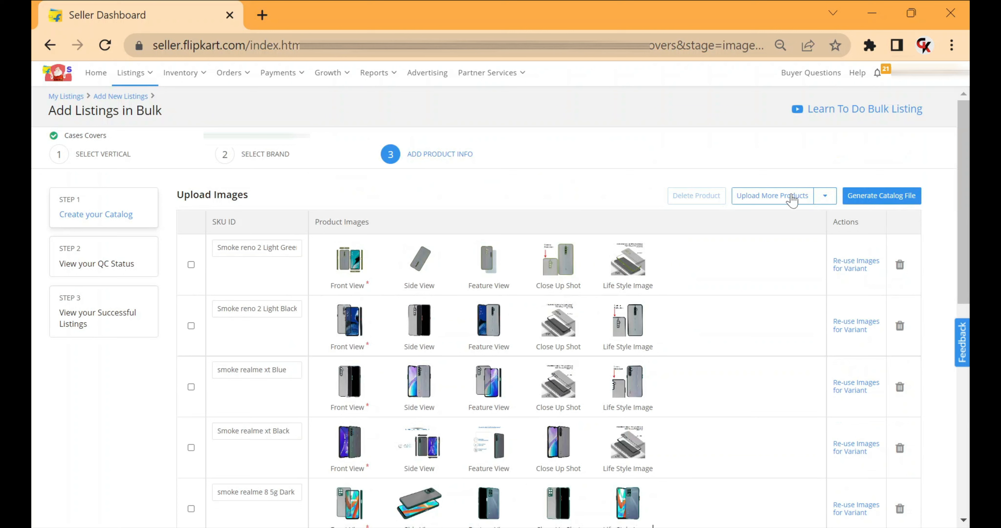
Look at the folder and image options for uploading more products and check the product list once more.
{"action": "left_click", "coordinate": [831, 199]}
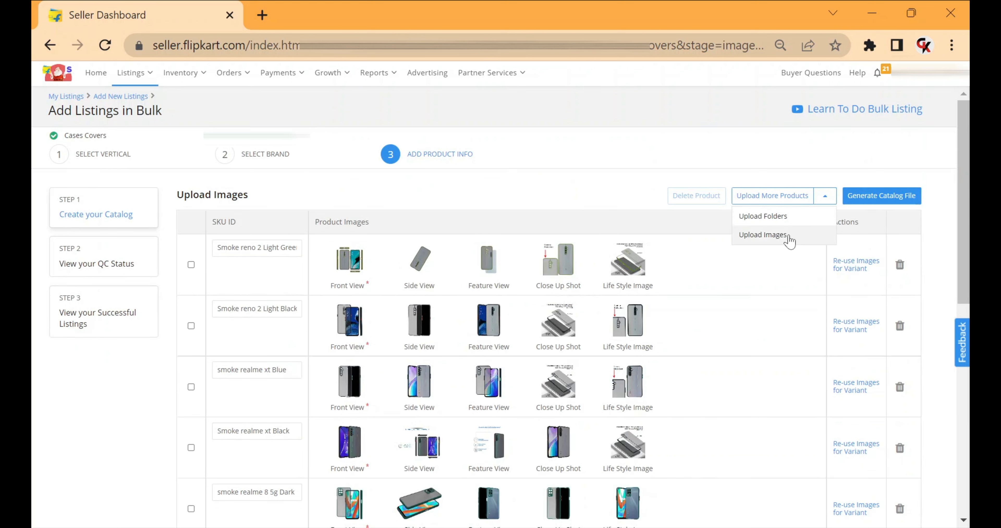
{"action": "left_click", "coordinate": [752, 173]}
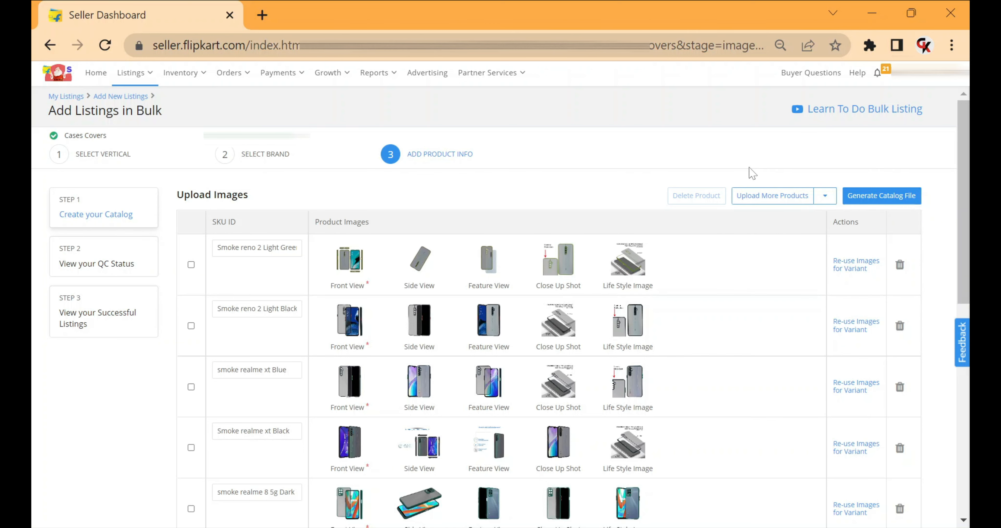
{"action": "scroll", "coordinate": [752, 173], "scroll_direction": "down", "scroll_amount": 10}
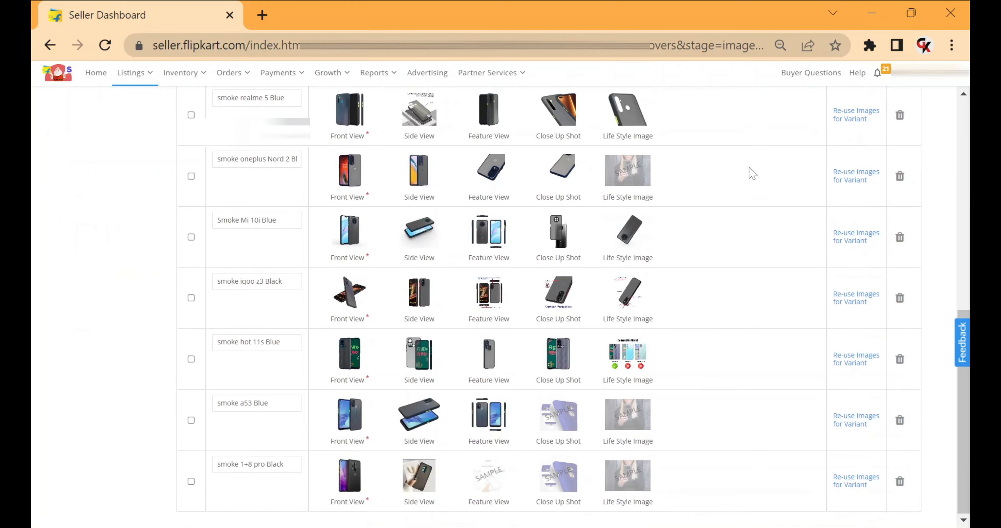
{"action": "scroll", "coordinate": [752, 172], "scroll_direction": "up", "scroll_amount": 15}
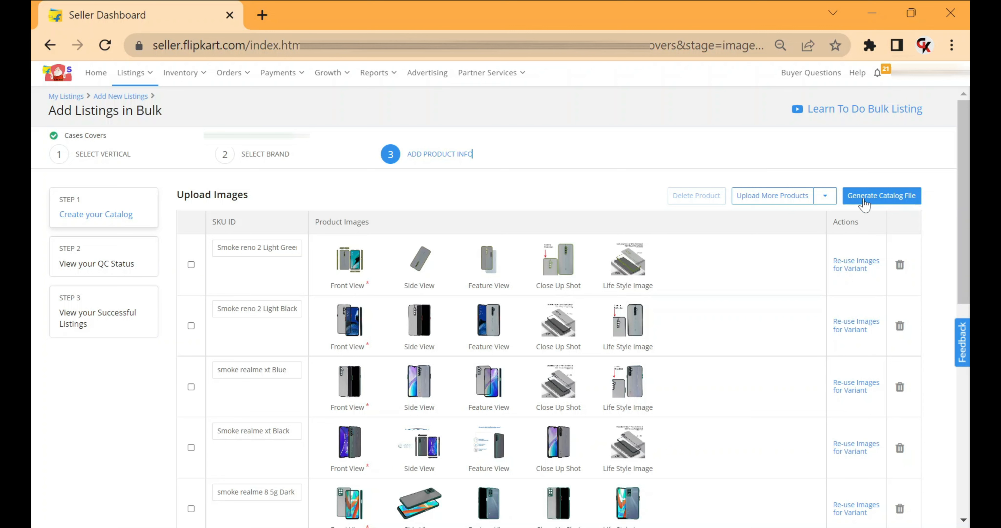
Generate the catalog file for the uploaded products.
{"action": "left_click_drag", "start_coordinate": [848, 199], "coordinate": [905, 167]}
{"action": "left_click", "coordinate": [907, 169]}
{"action": "left_click", "coordinate": [900, 199]}
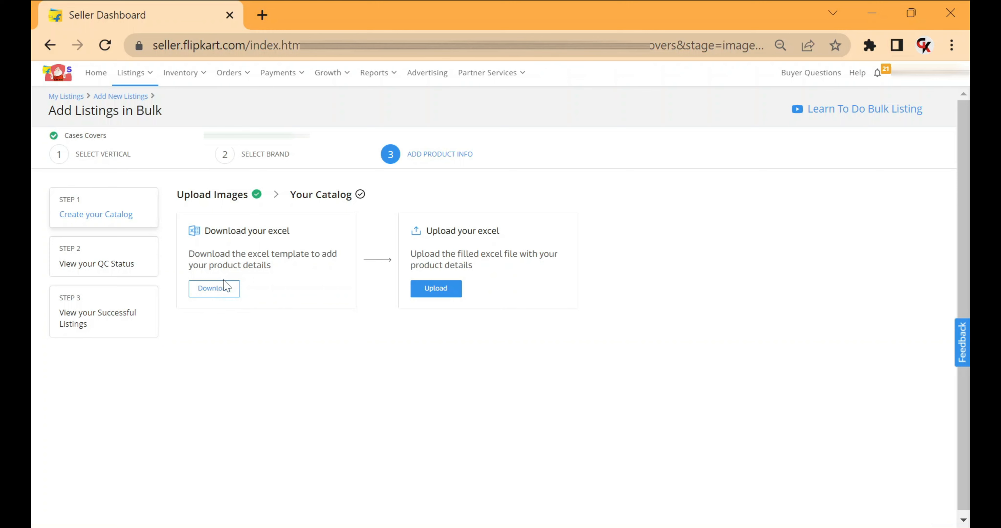
Download the Excel catalog template under its suggested file name and open it in Excel with editing enabled.
{"action": "left_click", "coordinate": [225, 290]}
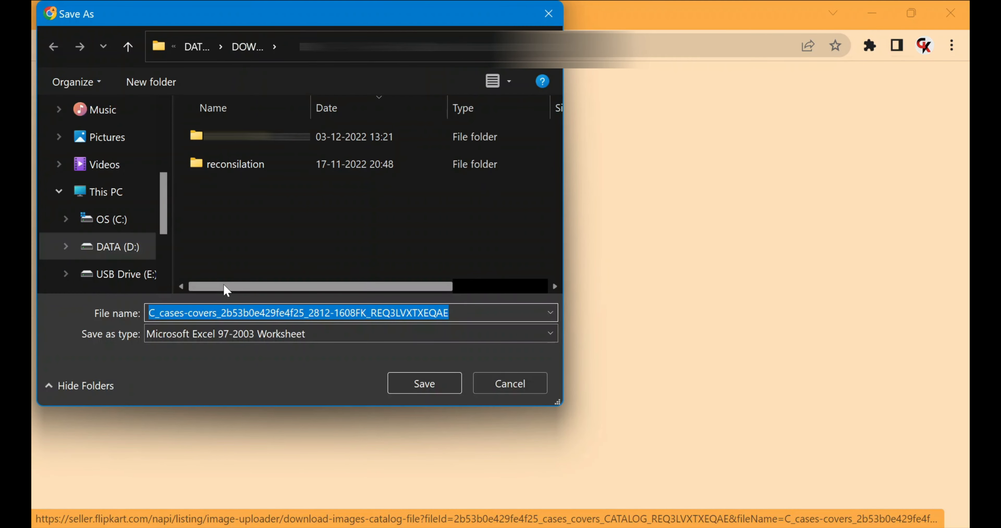
{"action": "left_click", "coordinate": [419, 384]}
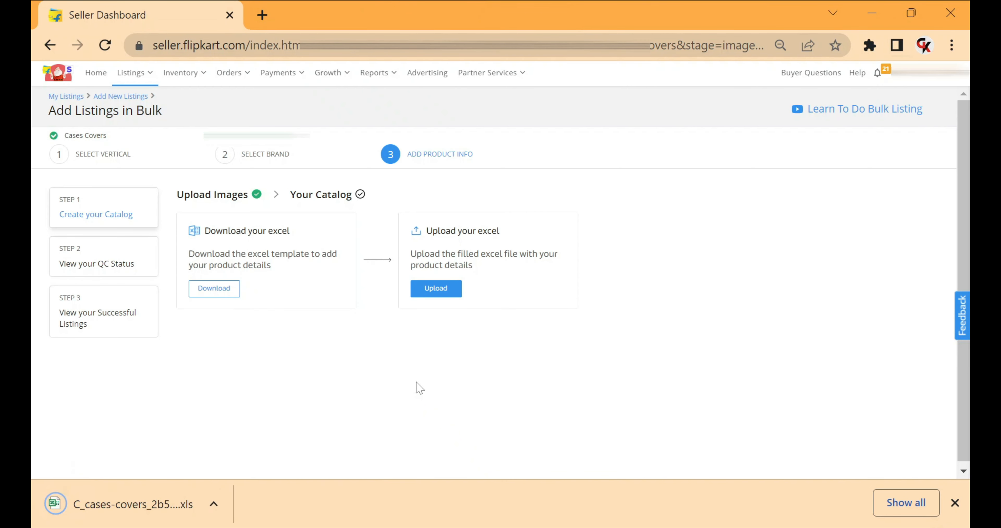
{"action": "left_click", "coordinate": [141, 504]}
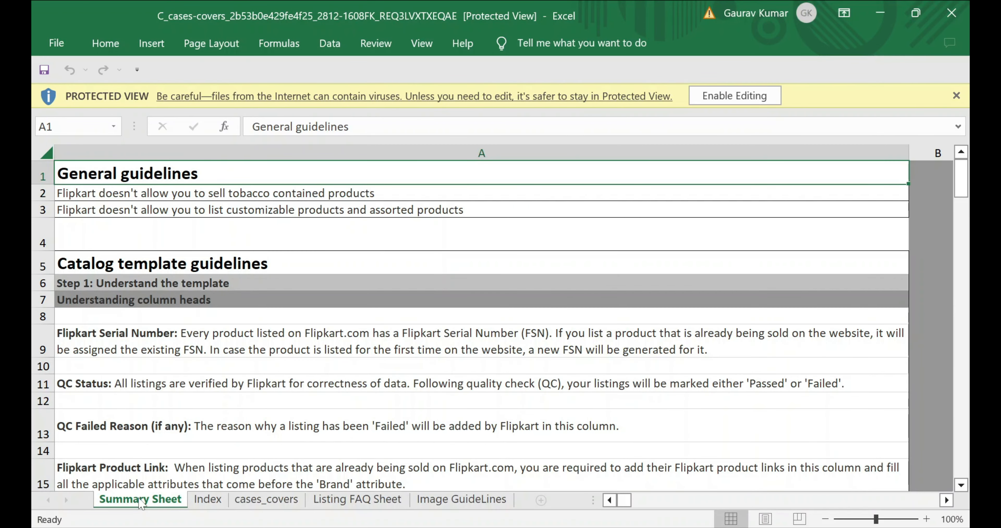
{"action": "left_click", "coordinate": [741, 101]}
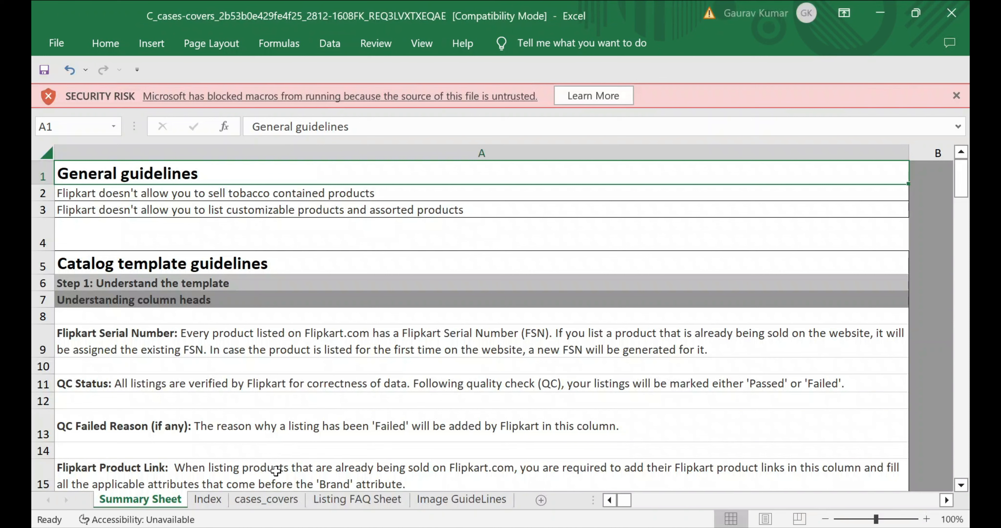
Show the cases_covers sheet at 50% zoom.
{"action": "left_click", "coordinate": [280, 501]}
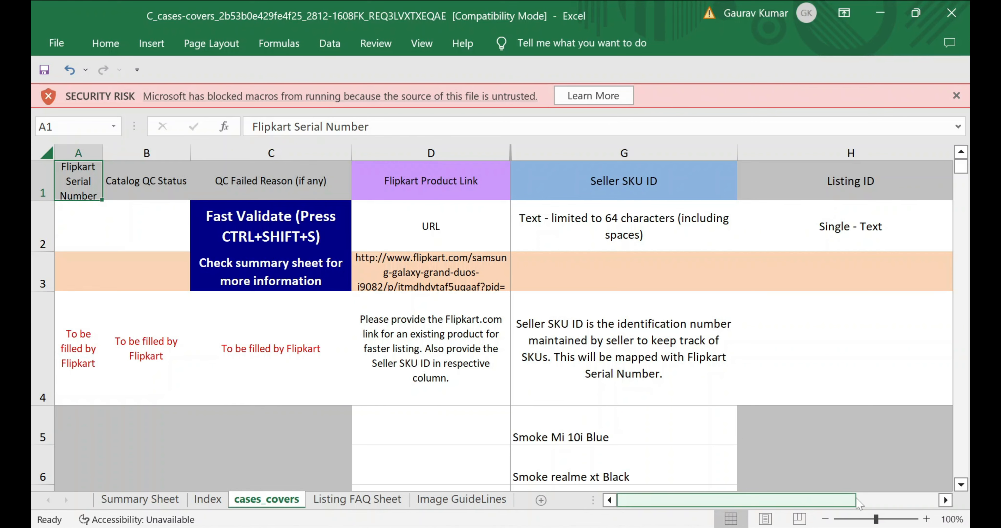
{"action": "left_click", "coordinate": [823, 519]}
{"action": "left_click", "coordinate": [823, 518]}
{"action": "left_click", "coordinate": [823, 519]}
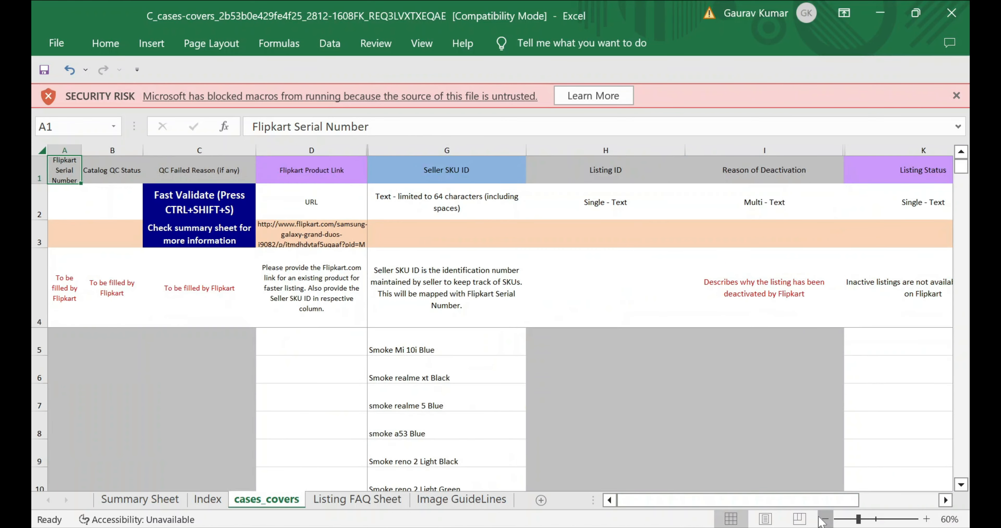
{"action": "left_click", "coordinate": [823, 519]}
{"action": "left_click", "coordinate": [823, 519]}
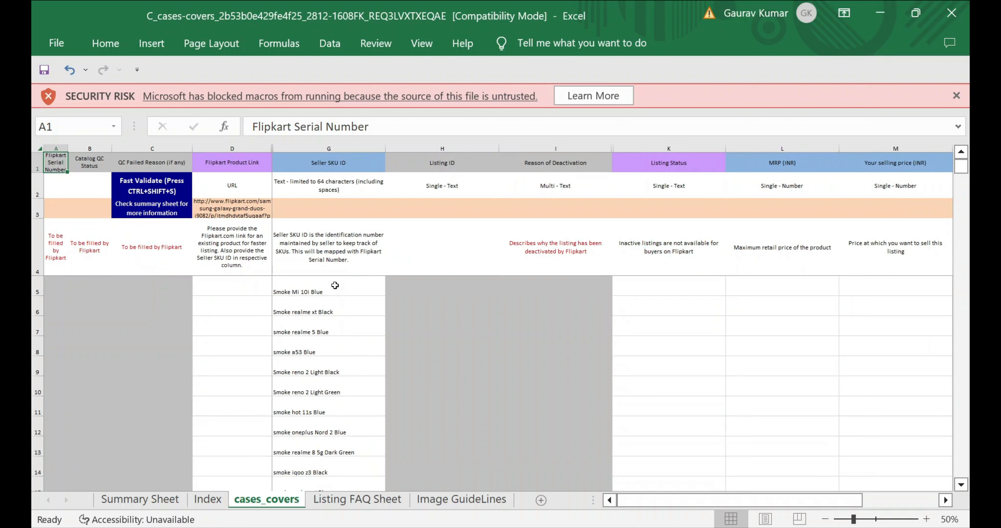
Review the prefilled Seller SKU IDs in column G from Smoke Mi 10i Blue down to smoke 1+8 pro Black.
{"action": "left_click", "coordinate": [335, 285]}
{"action": "key", "text": "Up"}
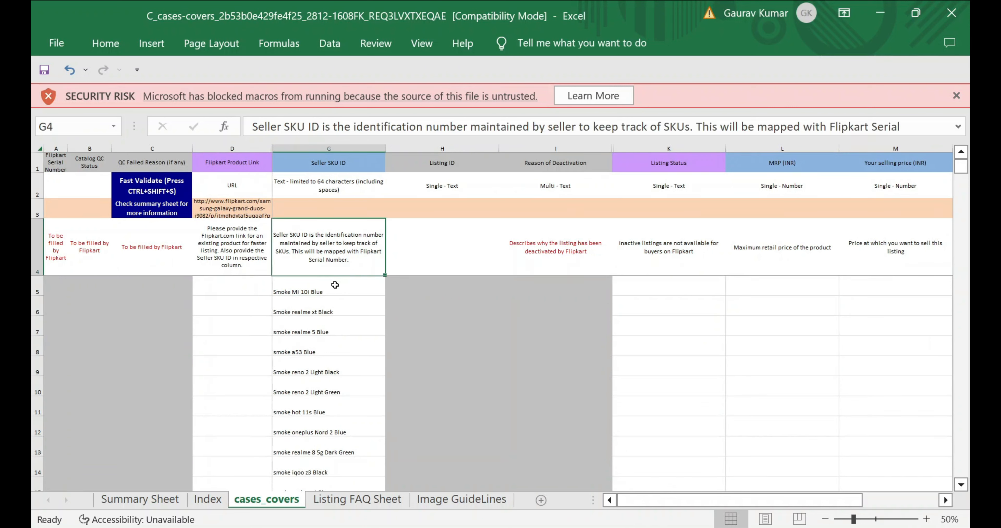
{"action": "key", "text": "Down"}
{"action": "key", "text": "Down"}
{"action": "key", "text": "Down"}
{"action": "key", "text": "Down"}
{"action": "key", "text": "Down"}
{"action": "key", "text": "Down"}
{"action": "key", "text": "Down"}
{"action": "key", "text": "Down"}
{"action": "key", "text": "Down"}
{"action": "key", "text": "Down"}
{"action": "key", "text": "Down"}
{"action": "key", "text": "Down"}
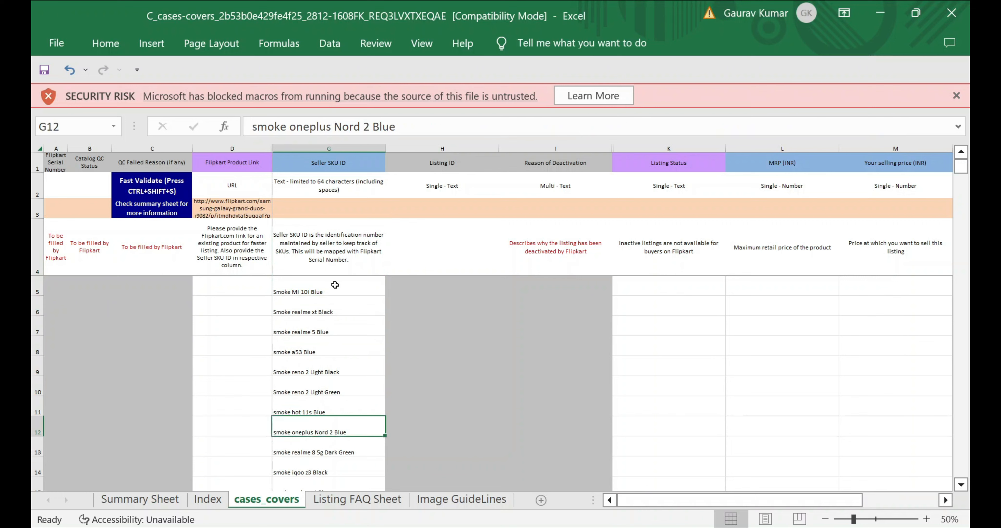
{"action": "key", "text": "Down"}
{"action": "key", "text": "Down"}
{"action": "key", "text": "Down"}
{"action": "key", "text": "Down"}
{"action": "key", "text": "Down"}
{"action": "key", "text": "Down"}
{"action": "key", "text": "Down"}
{"action": "key", "text": "Down"}
{"action": "key", "text": "Up"}
{"action": "key", "text": "Up"}
{"action": "key", "text": "Up"}
{"action": "key", "text": "Up"}
{"action": "key", "text": "Up"}
{"action": "key", "text": "Up"}
{"action": "key", "text": "Up"}
{"action": "key", "text": "Up"}
{"action": "key", "text": "Up"}
{"action": "key", "text": "Up"}
{"action": "key", "text": "Up"}
{"action": "key", "text": "Up"}
{"action": "key", "text": "Up"}
{"action": "key", "text": "Up"}
{"action": "key", "text": "Up"}
{"action": "key", "text": "Up"}
{"action": "key", "text": "Up"}
{"action": "key", "text": "Up"}
{"action": "key", "text": "Up"}
{"action": "key", "text": "Up"}
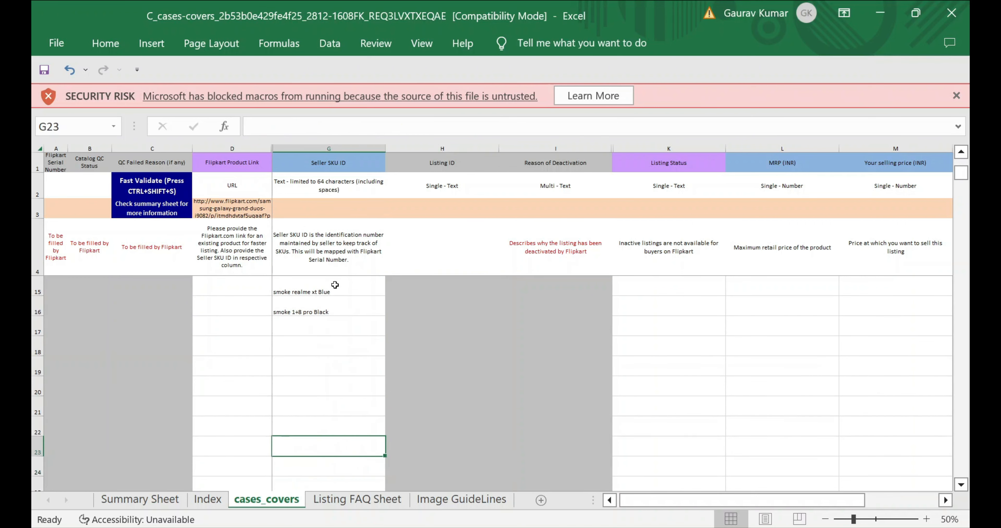
{"action": "key", "text": "Down"}
{"action": "key", "text": "Down"}
{"action": "key", "text": "Down"}
{"action": "key", "text": "Down"}
{"action": "key", "text": "Down"}
{"action": "key", "text": "Down"}
{"action": "key", "text": "Down"}
{"action": "key", "text": "Down"}
{"action": "key", "text": "Down"}
{"action": "key", "text": "Down"}
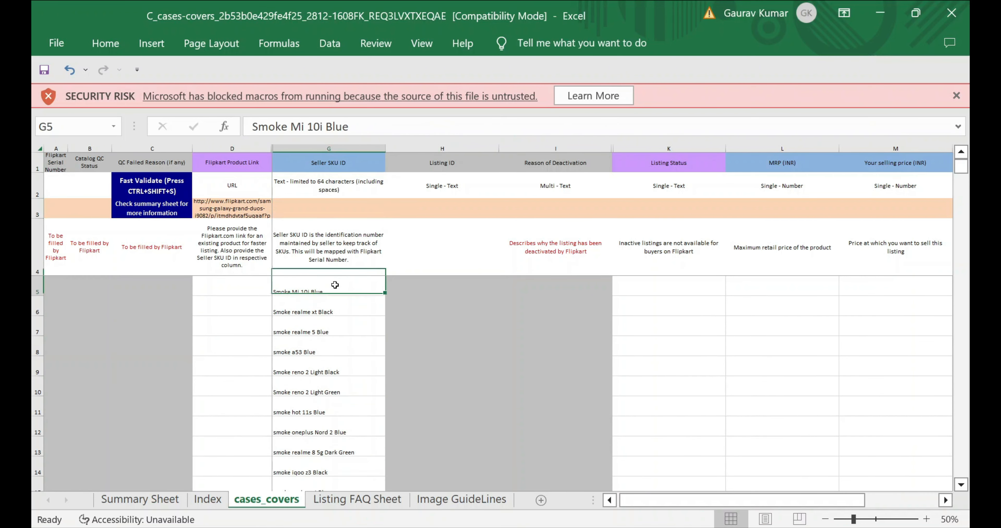
{"action": "key", "text": "Down"}
{"action": "key", "text": "Down"}
{"action": "key", "text": "Down"}
{"action": "key", "text": "Down"}
{"action": "key", "text": "Down"}
{"action": "key", "text": "Down"}
{"action": "key", "text": "Down"}
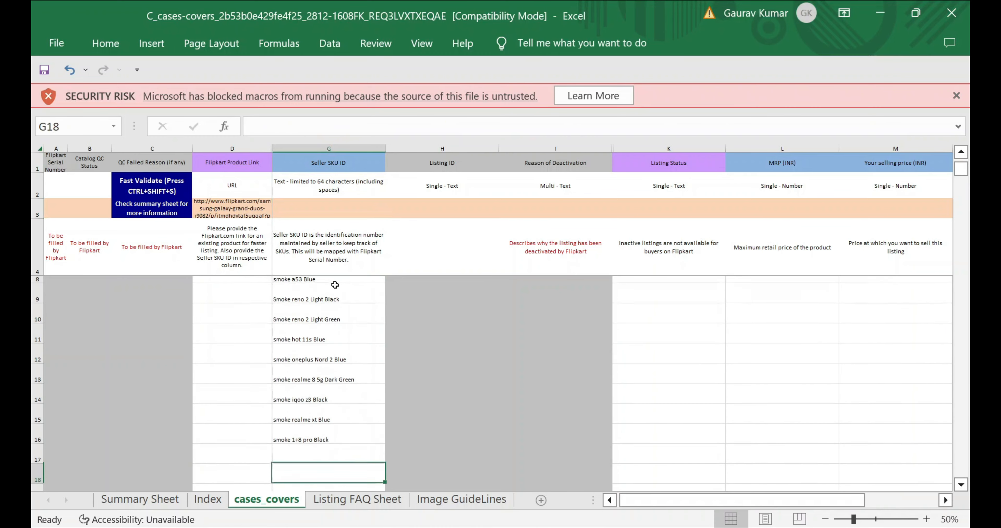
{"action": "key", "text": "Up"}
{"action": "key", "text": "Up"}
{"action": "key", "text": "Up"}
{"action": "key", "text": "Up"}
{"action": "key", "text": "Up"}
{"action": "key", "text": "Up"}
{"action": "key", "text": "Up"}
{"action": "key", "text": "Up"}
{"action": "key", "text": "Up"}
{"action": "key", "text": "Up"}
{"action": "key", "text": "Up"}
{"action": "key", "text": "Up"}
{"action": "key", "text": "Up"}
{"action": "key", "text": "Up"}
{"action": "key", "text": "Up"}
{"action": "key", "text": "Up"}
{"action": "key", "text": "Up"}
{"action": "key", "text": "Down"}
{"action": "key", "text": "Down"}
{"action": "key", "text": "Down"}
{"action": "key", "text": "Down"}
Look across the template's columns from Listing Status through the price, package and material fields to the image URLs.
{"action": "key", "text": "Right"}
{"action": "key", "text": "Right"}
{"action": "key", "text": "Right"}
{"action": "key", "text": "Right"}
{"action": "key", "text": "Right"}
{"action": "key", "text": "Right"}
{"action": "key", "text": "Right"}
{"action": "key", "text": "Right"}
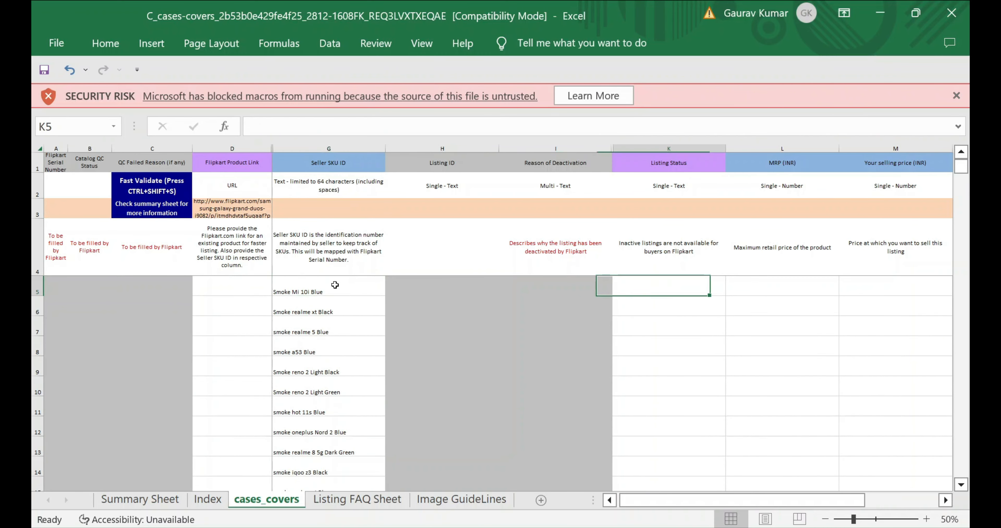
{"action": "key", "text": "Right"}
{"action": "key", "text": "Right"}
{"action": "key", "text": "Right"}
{"action": "key", "text": "Right"}
{"action": "key", "text": "Right"}
{"action": "key", "text": "Right"}
{"action": "key", "text": "Right"}
{"action": "key", "text": "Right"}
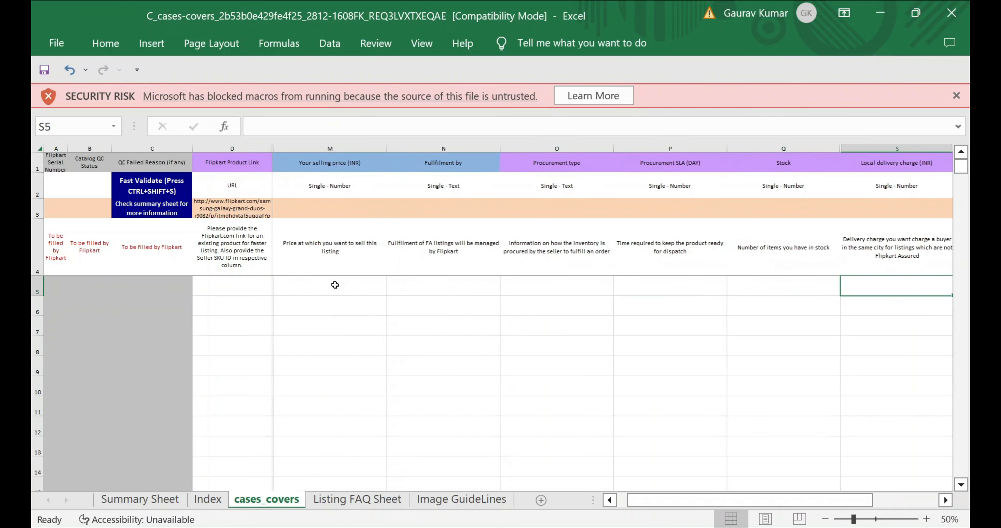
{"action": "key", "text": "Right"}
{"action": "key", "text": "Right"}
{"action": "key", "text": "Right"}
{"action": "key", "text": "Right"}
{"action": "key", "text": "Right"}
{"action": "key", "text": "Right"}
{"action": "key", "text": "Right"}
{"action": "key", "text": "Right"}
{"action": "key", "text": "Right"}
{"action": "key", "text": "Right"}
{"action": "key", "text": "Right"}
{"action": "key", "text": "Right"}
{"action": "key", "text": "Right"}
{"action": "key", "text": "Right"}
{"action": "key", "text": "Right"}
{"action": "key", "text": "Right"}
{"action": "key", "text": "Right"}
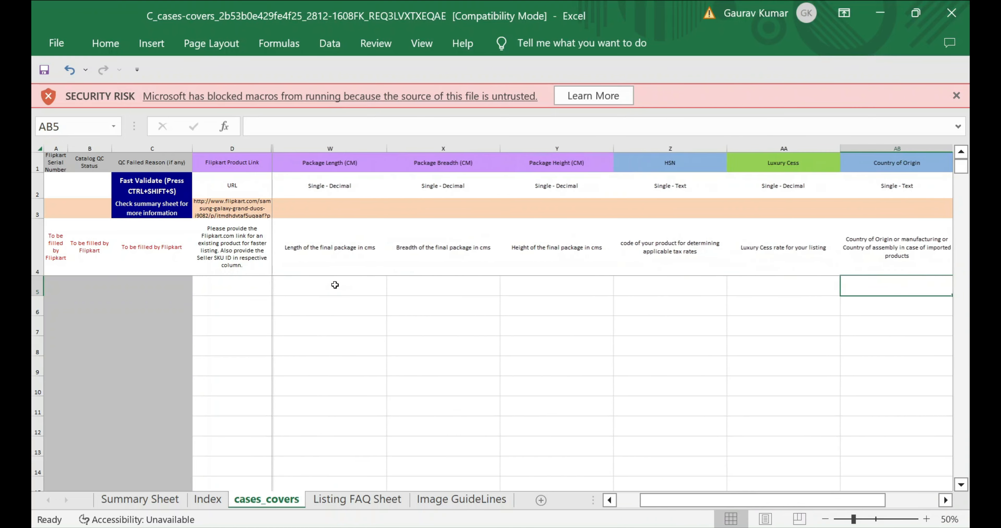
{"action": "key", "text": "Right"}
{"action": "key", "text": "Right"}
{"action": "key", "text": "Right"}
{"action": "key", "text": "Right"}
{"action": "key", "text": "Right"}
{"action": "key", "text": "Right"}
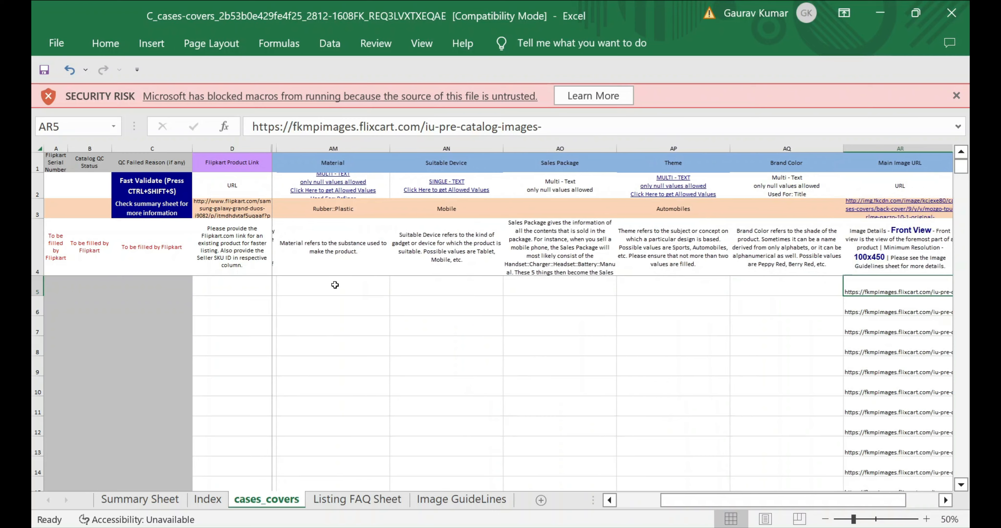
{"action": "key", "text": "Right"}
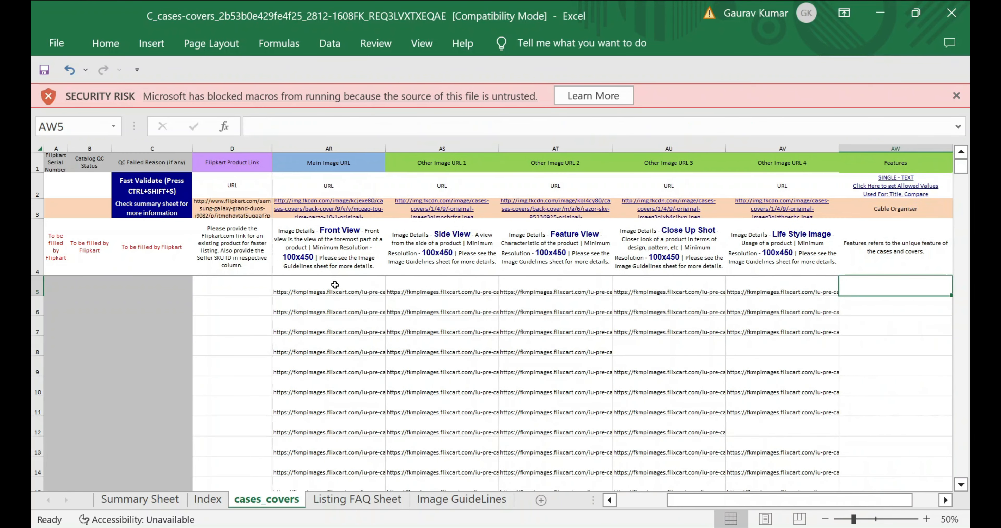
Examine the prefilled image link columns AR to AV, from Main Image URL to Other Image URL 4.
{"action": "left_click", "coordinate": [348, 170]}
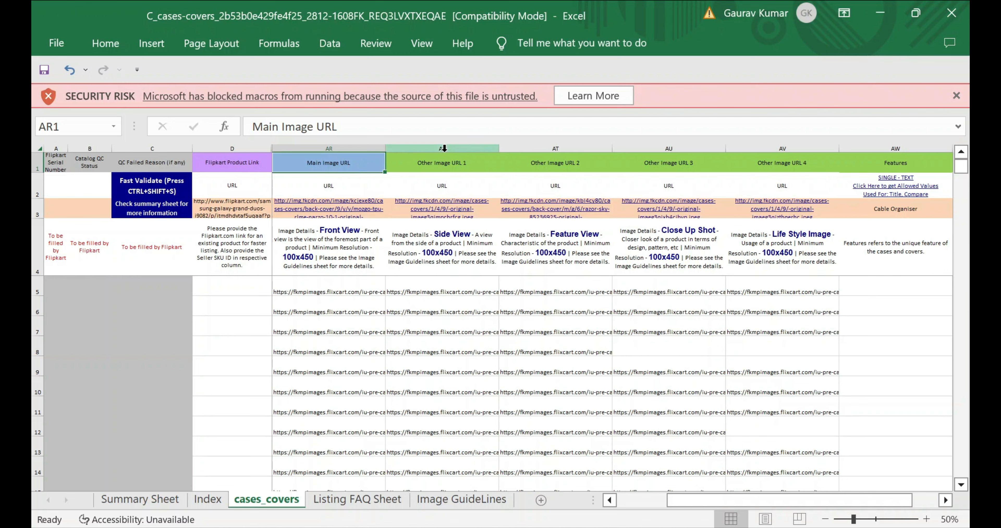
{"action": "left_click", "coordinate": [435, 148]}
{"action": "left_click", "coordinate": [552, 148]}
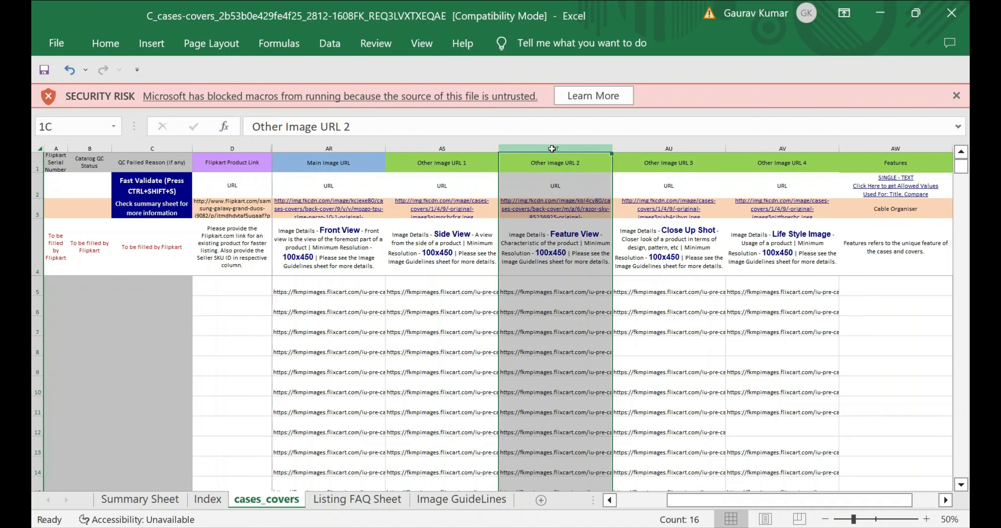
{"action": "left_click", "coordinate": [661, 149]}
{"action": "left_click", "coordinate": [751, 149]}
{"action": "left_click", "coordinate": [774, 155]}
{"action": "left_click", "coordinate": [776, 145]}
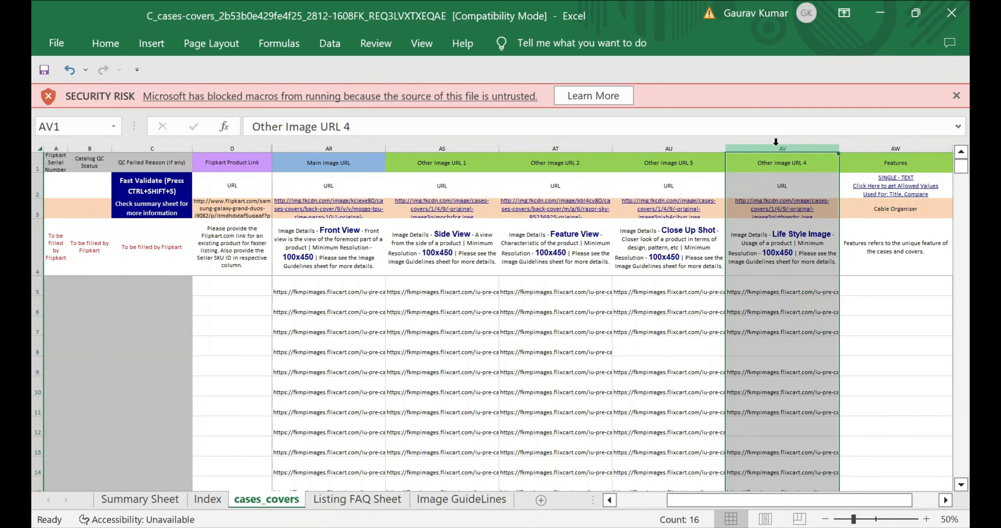
{"action": "scroll", "coordinate": [591, 305], "scroll_direction": "left", "scroll_amount": 2}
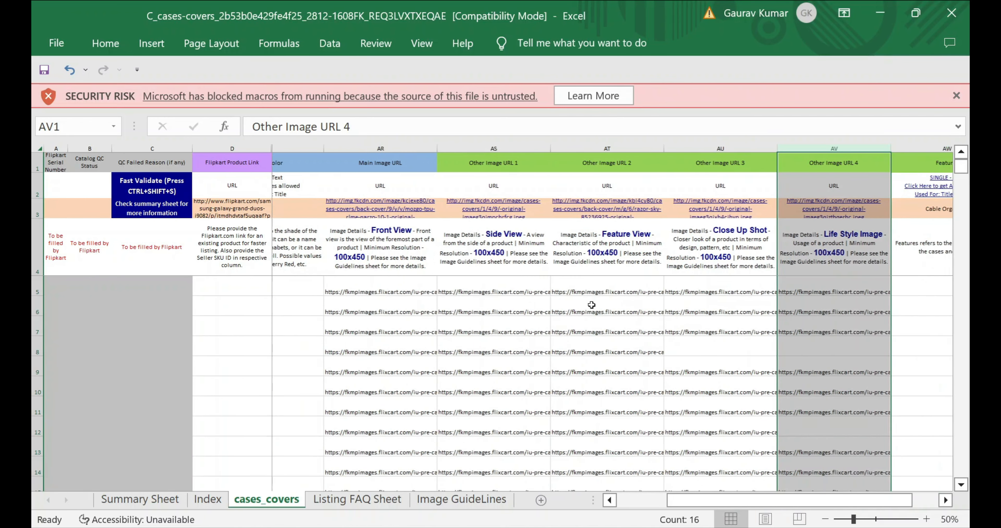
{"action": "scroll", "coordinate": [591, 305], "scroll_direction": "left", "scroll_amount": 1}
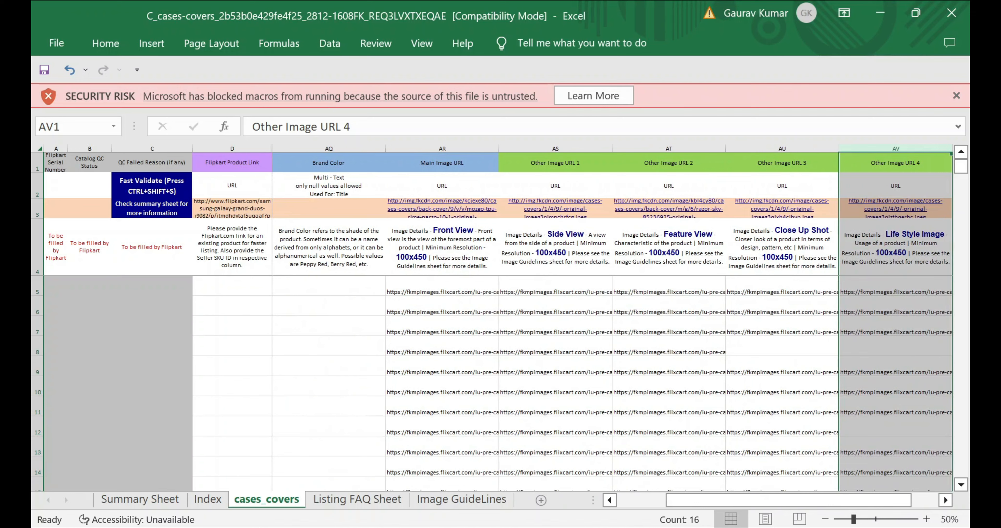
{"action": "mouse_move", "coordinate": [626, 506]}
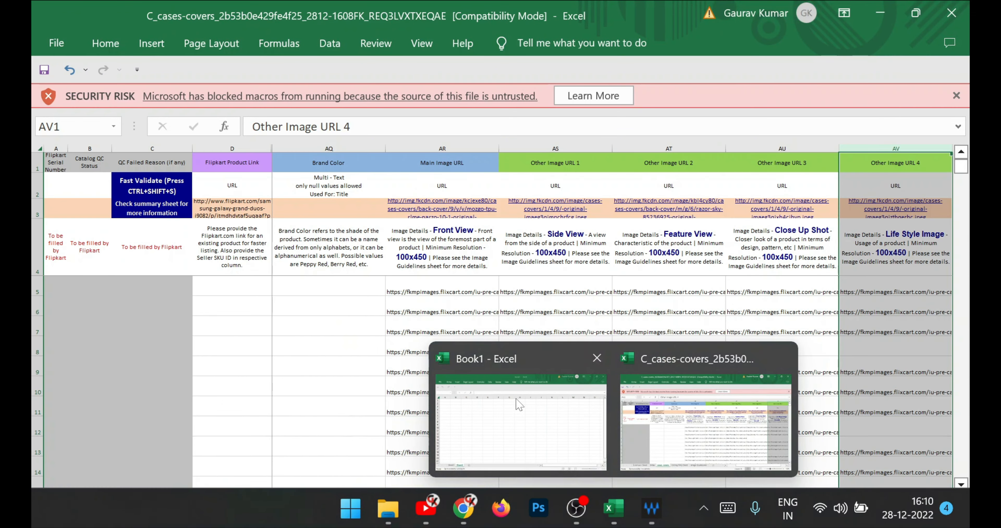
{"action": "left_click", "coordinate": [516, 398]}
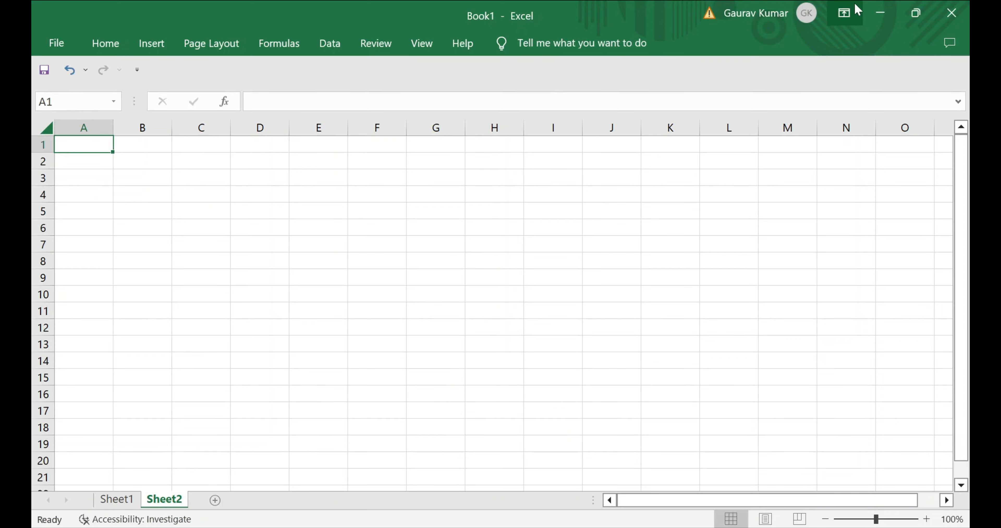
{"action": "key", "text": "alt+Tab"}
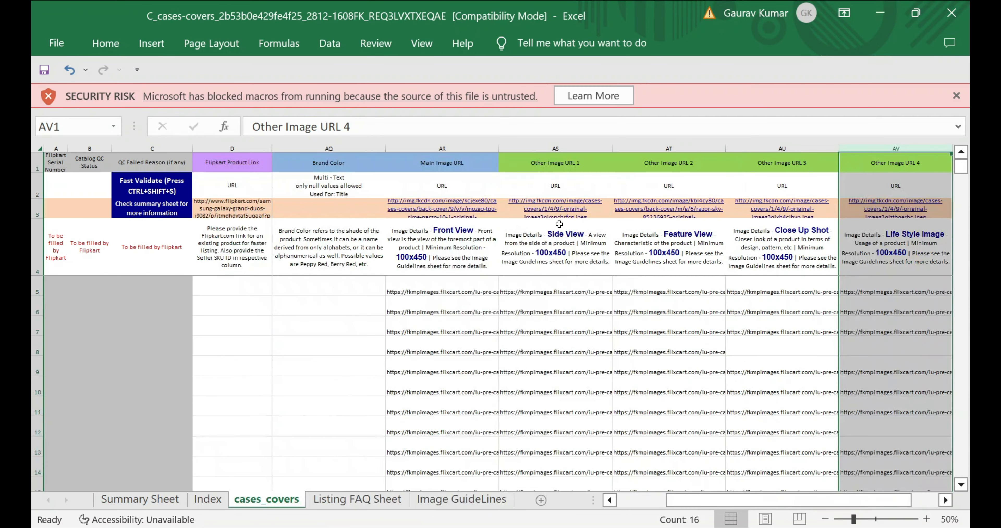
Copy the Seller SKU IDs in G5:G16 of the cases_covers sheet.
{"action": "left_click", "coordinate": [465, 304]}
{"action": "key", "text": "Left"}
{"action": "key", "text": "Left"}
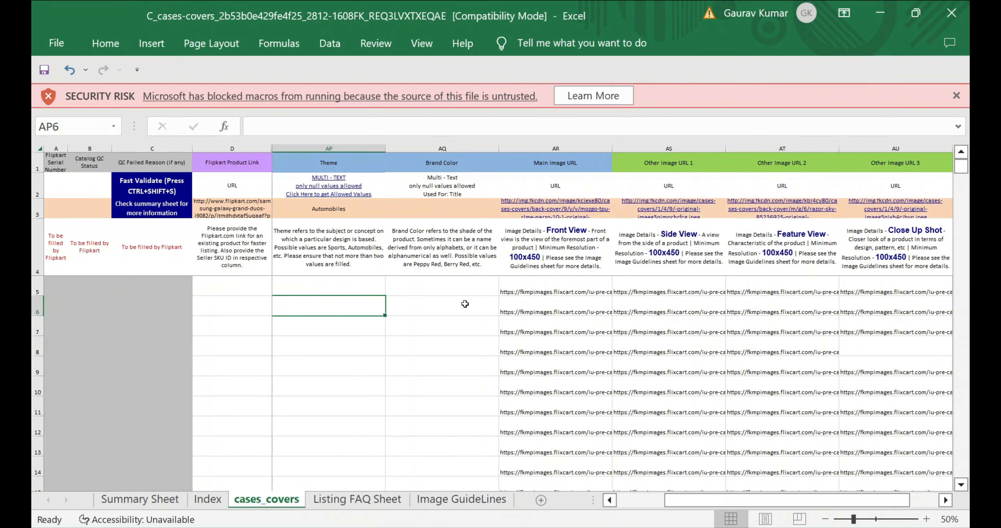
{"action": "key", "text": "Home"}
{"action": "key", "text": "Right"}
{"action": "key", "text": "Right"}
{"action": "key", "text": "Right"}
{"action": "key", "text": "Right"}
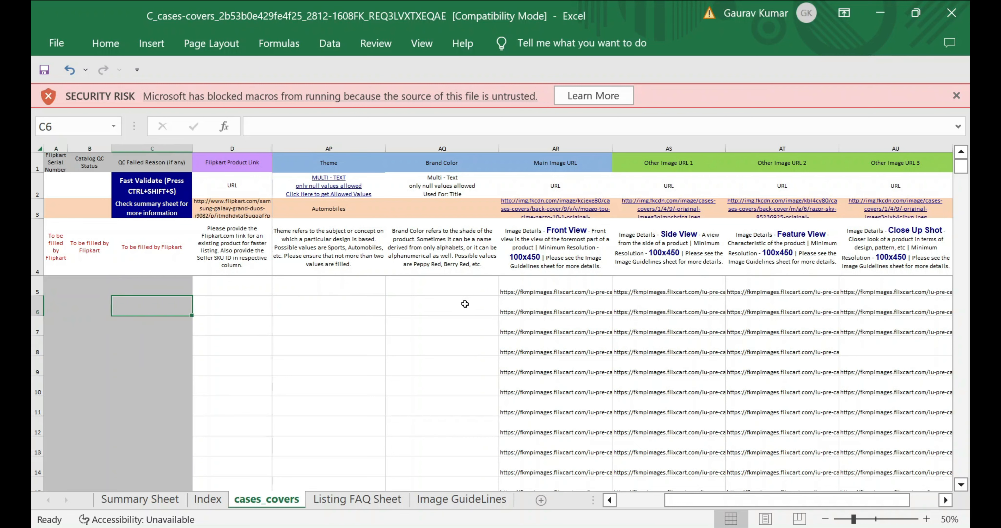
{"action": "key", "text": "Up"}
{"action": "key", "text": "Up"}
{"action": "key", "text": "Down"}
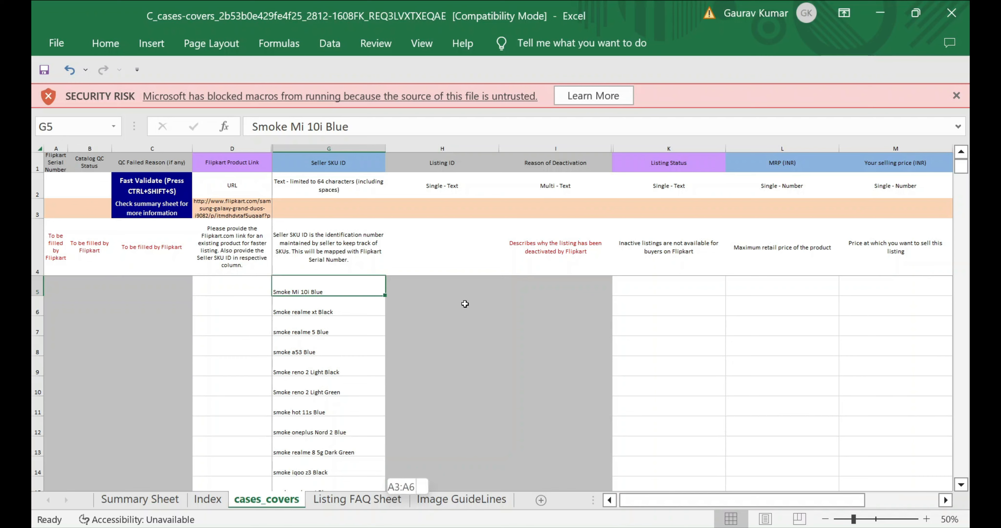
{"action": "key", "text": "ctrl+shift+Down"}
{"action": "key", "text": "ctrl+c"}
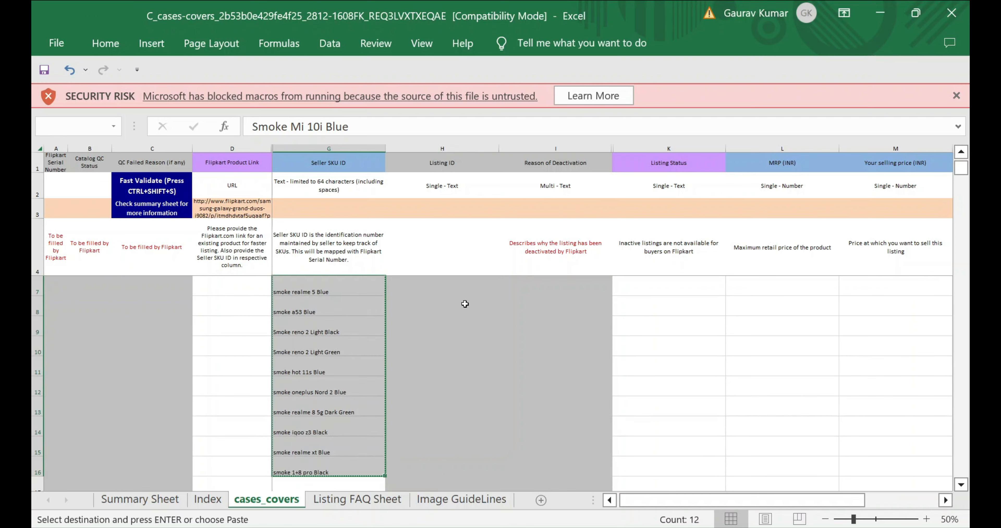
Paste the copied SKU IDs as values into Sheet2 of Book1 starting at A2, and fit column A to its contents.
{"action": "key", "text": "alt+Tab"}
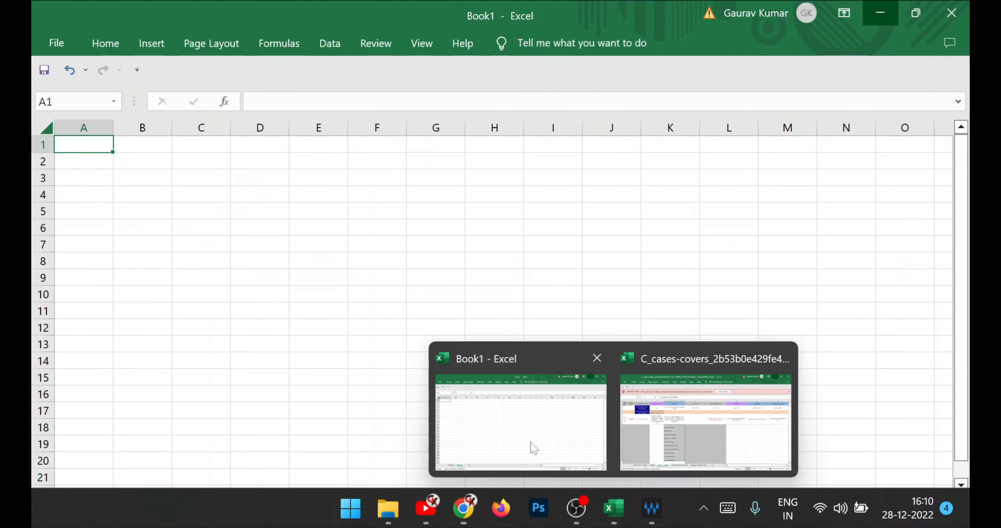
{"action": "left_click", "coordinate": [530, 448]}
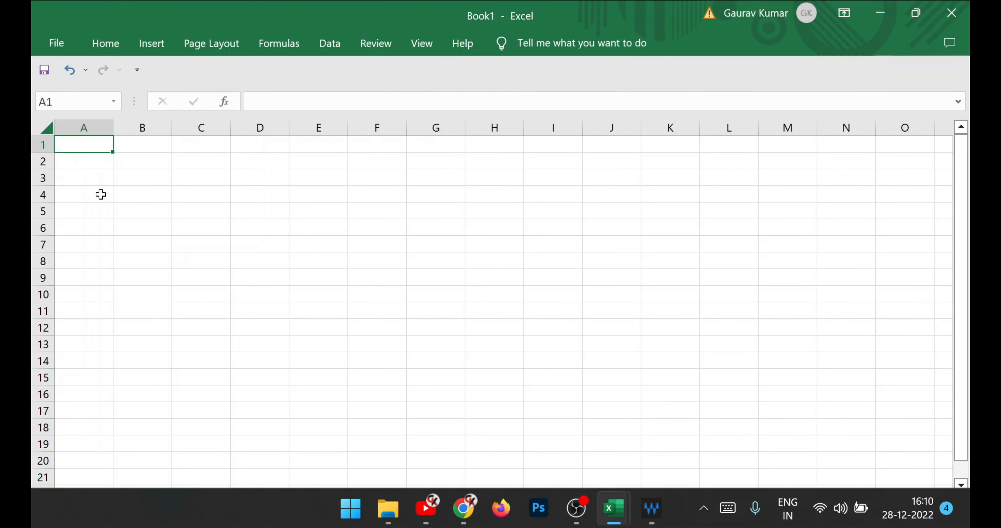
{"action": "left_click", "coordinate": [94, 165]}
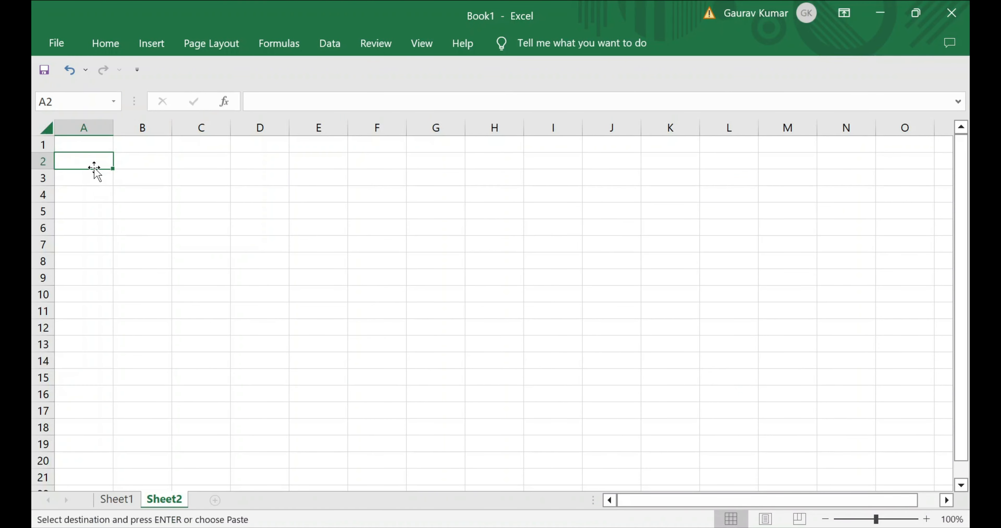
{"action": "right_click", "coordinate": [95, 171]}
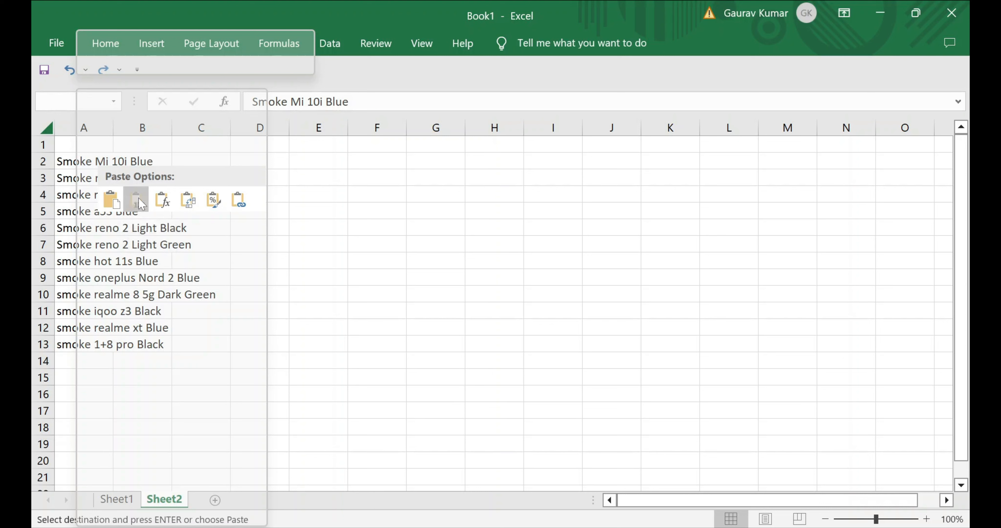
{"action": "left_click", "coordinate": [137, 200]}
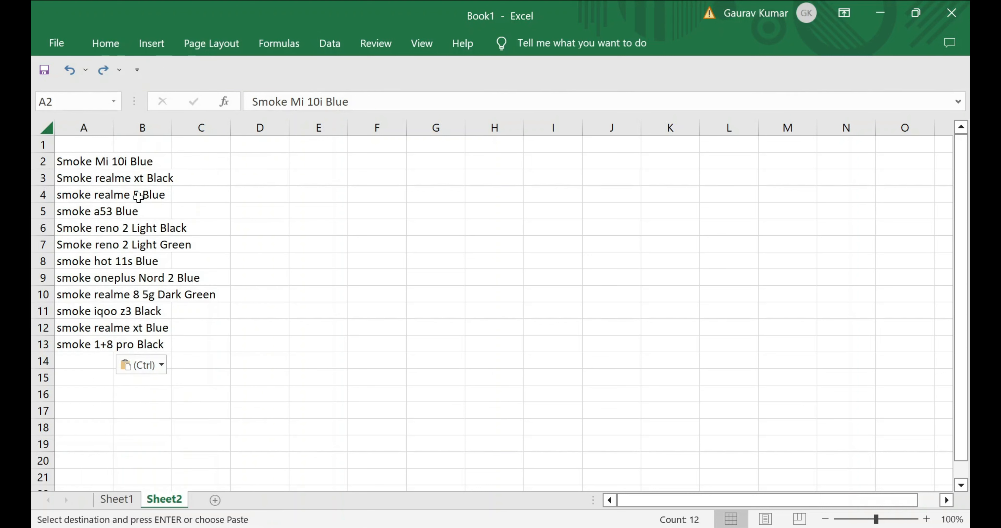
{"action": "double_click", "coordinate": [113, 125]}
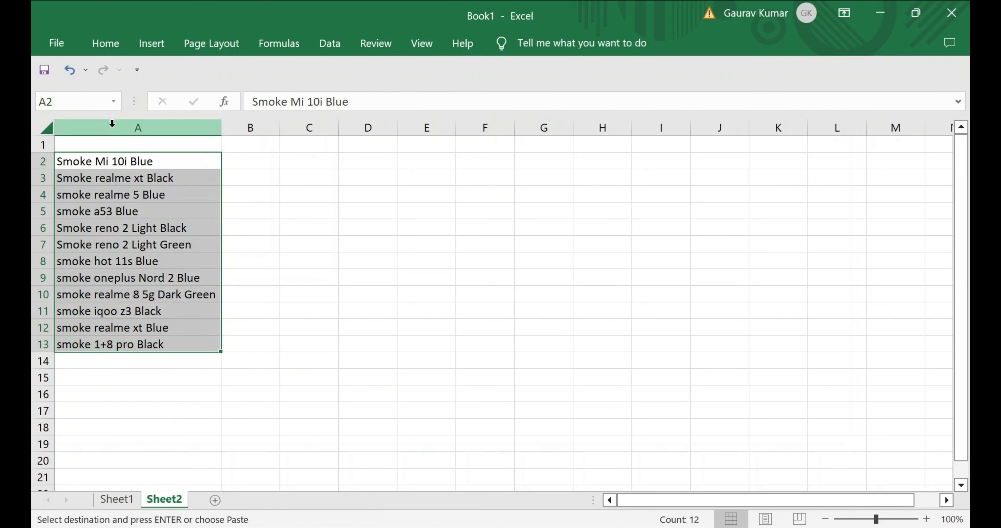
{"action": "left_click", "coordinate": [260, 164]}
Enter the header Models in A1 and format it bold, centered and with a yellow fill.
{"action": "left_click", "coordinate": [194, 146]}
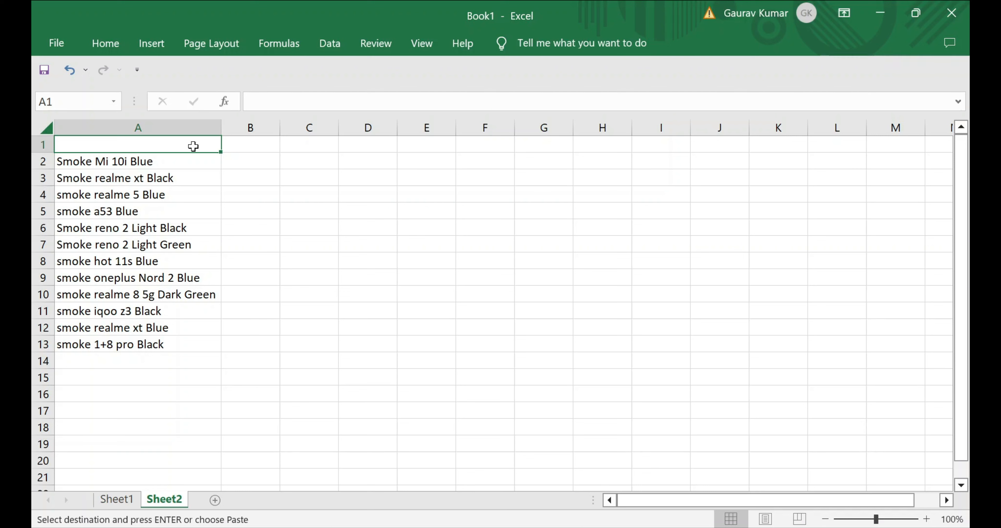
{"action": "type", "text": "Models"}
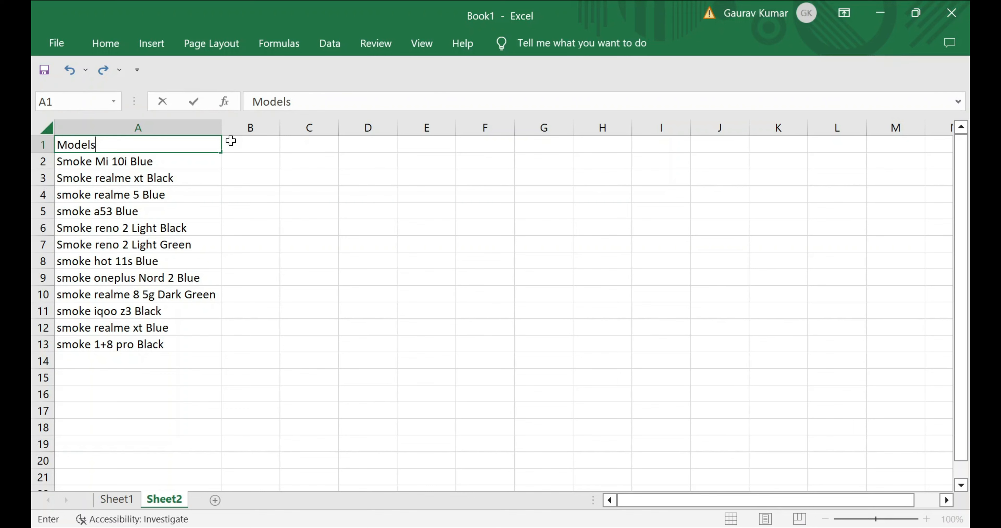
{"action": "key", "text": "Return"}
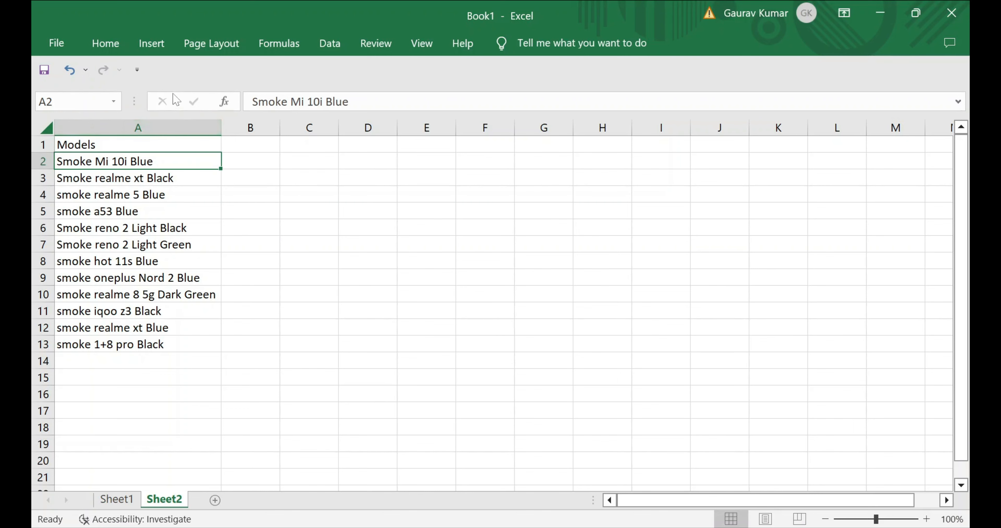
{"action": "left_click", "coordinate": [167, 143]}
{"action": "left_click", "coordinate": [108, 42]}
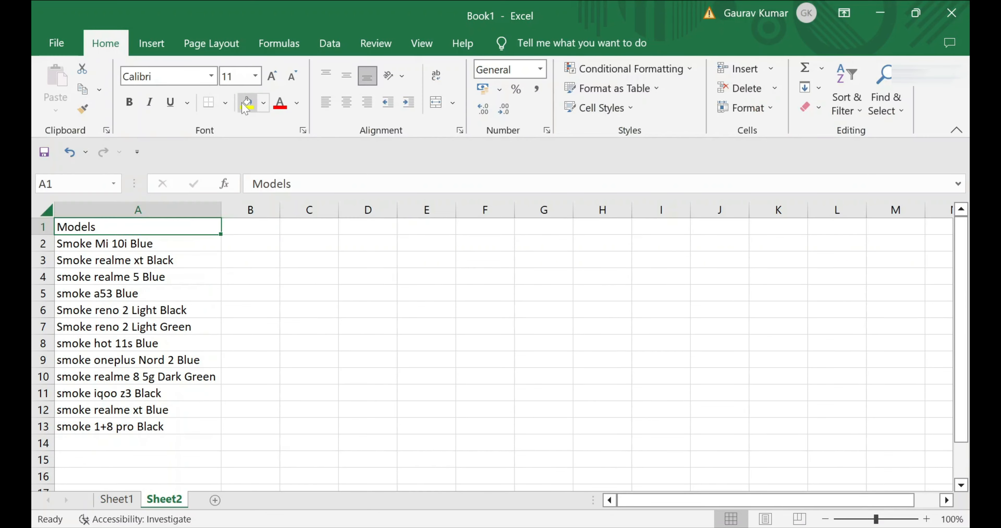
{"action": "left_click", "coordinate": [247, 102]}
{"action": "left_click", "coordinate": [129, 101]}
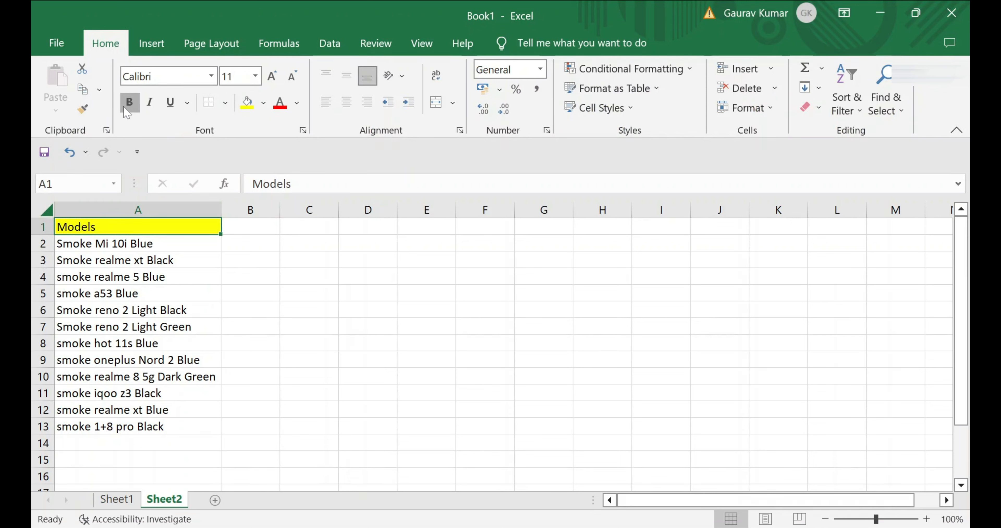
{"action": "left_click", "coordinate": [346, 102]}
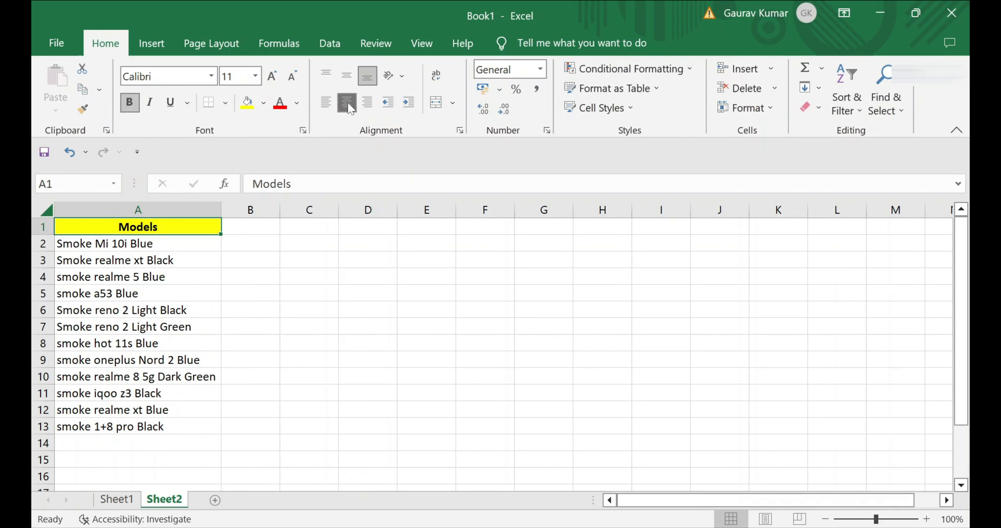
{"action": "left_click", "coordinate": [263, 227]}
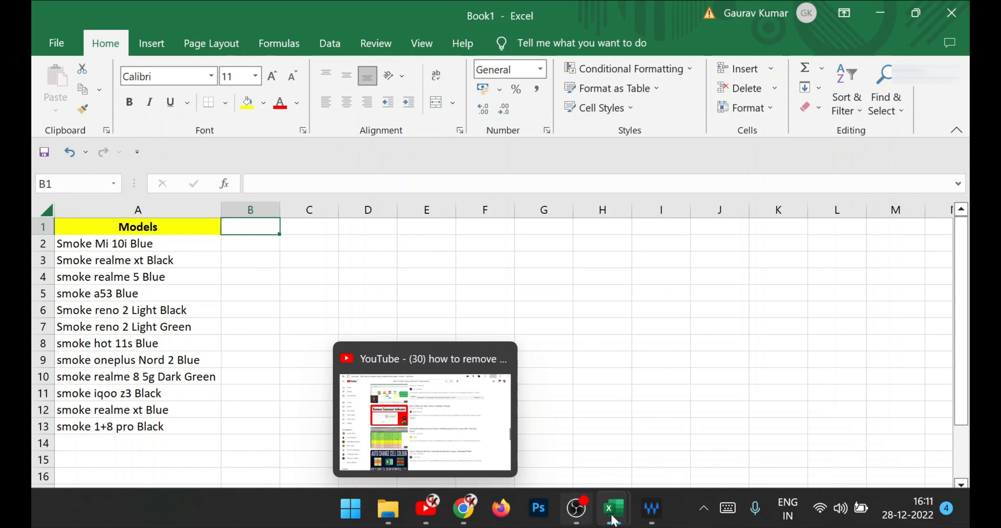
Switch back to the catalog workbook and copy the main and other image URLs in AR5:AV16 of the cases_covers sheet.
{"action": "mouse_move", "coordinate": [613, 512]}
{"action": "left_click", "coordinate": [663, 418]}
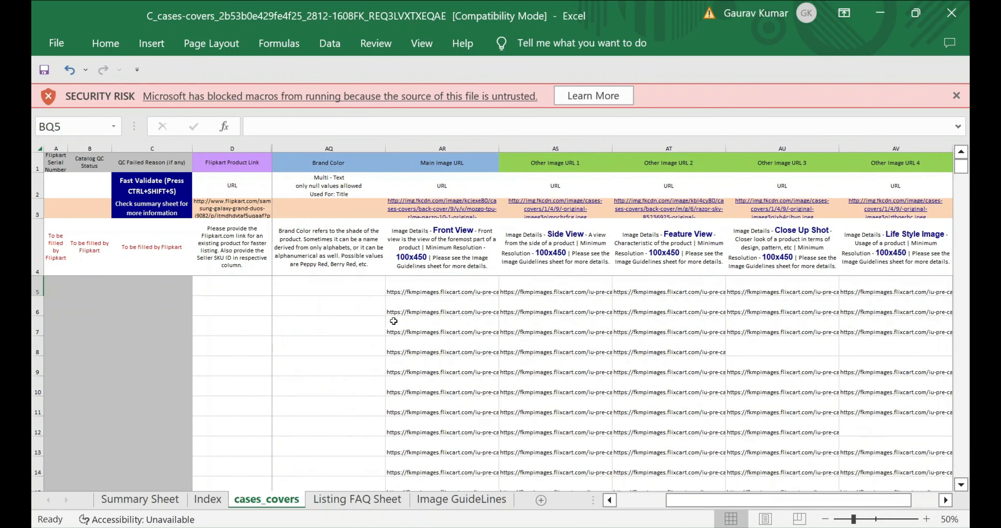
{"action": "left_click", "coordinate": [418, 286]}
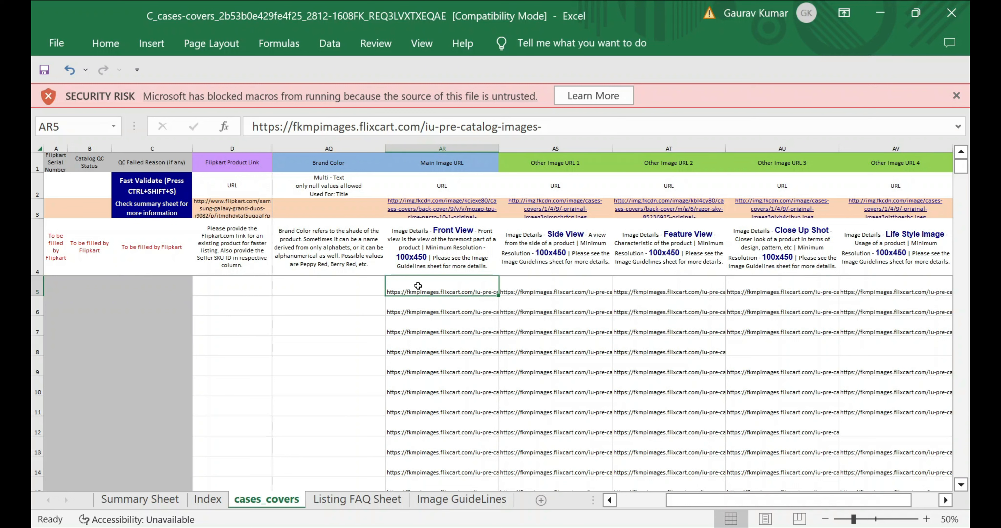
{"action": "key", "text": "shift+Right"}
{"action": "key", "text": "shift+Right"}
{"action": "key", "text": "shift+Right"}
{"action": "key", "text": "shift+Right"}
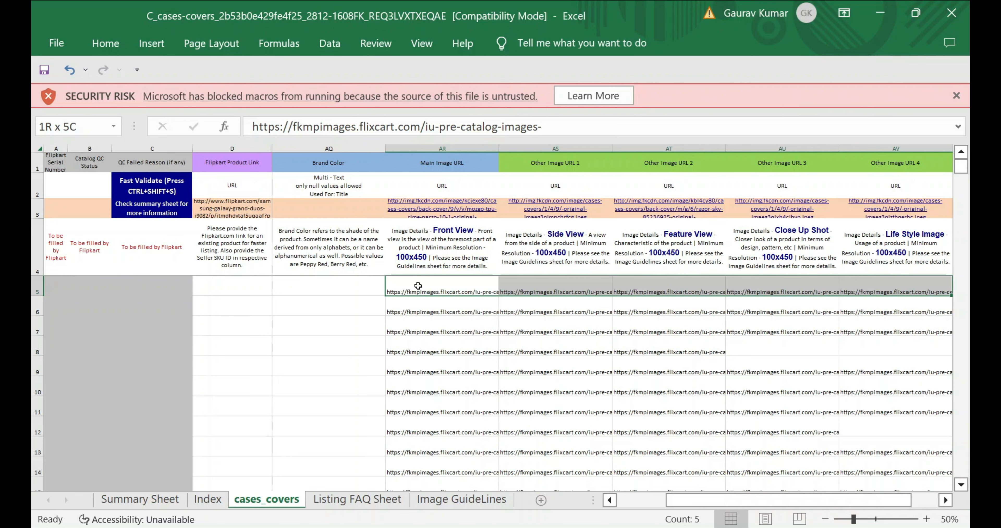
{"action": "key", "text": "shift+Down"}
{"action": "key", "text": "shift+Down"}
{"action": "key", "text": "shift+Down"}
{"action": "key", "text": "shift+Down"}
{"action": "key", "text": "shift+Down"}
{"action": "key", "text": "shift+Down"}
{"action": "key", "text": "shift+Down"}
{"action": "key", "text": "shift+Down"}
{"action": "key", "text": "shift+Down"}
{"action": "key", "text": "shift+Down"}
{"action": "key", "text": "shift+Down"}
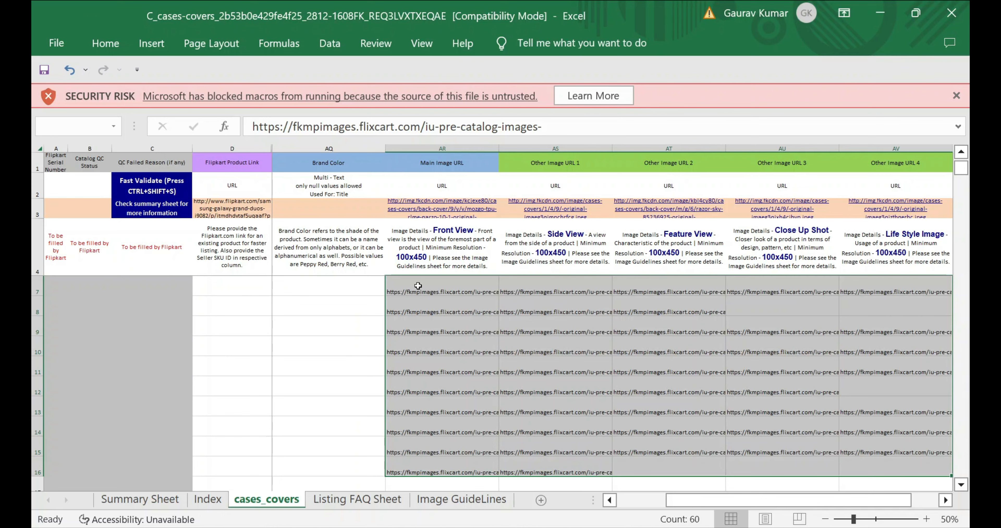
{"action": "key", "text": "ctrl+c"}
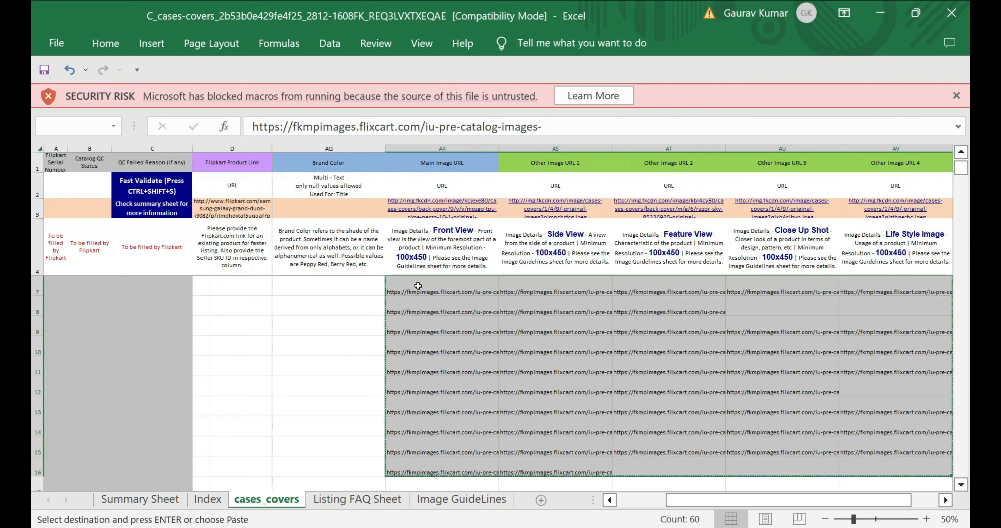
Switch back to Book1 and paste the copied image URLs as values into Sheet2 starting at B2.
{"action": "left_click", "coordinate": [880, 8]}
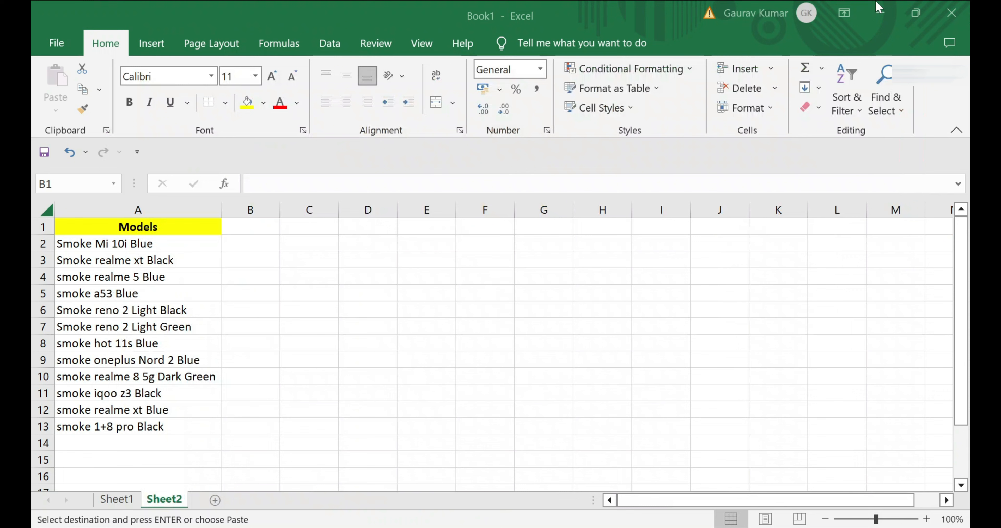
{"action": "left_click", "coordinate": [240, 243]}
{"action": "right_click", "coordinate": [241, 245]}
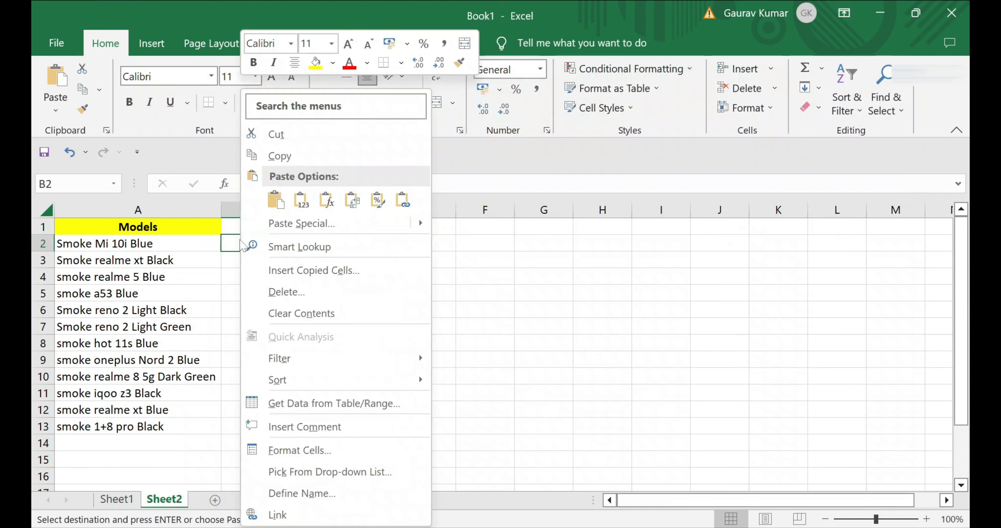
{"action": "left_click", "coordinate": [302, 202]}
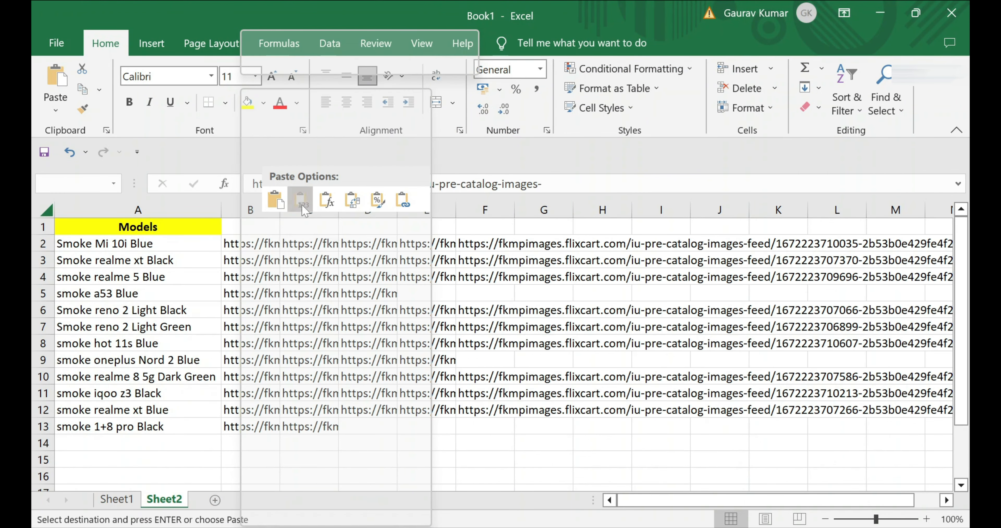
Insert a blank row above the Models header row.
{"action": "left_click", "coordinate": [257, 229]}
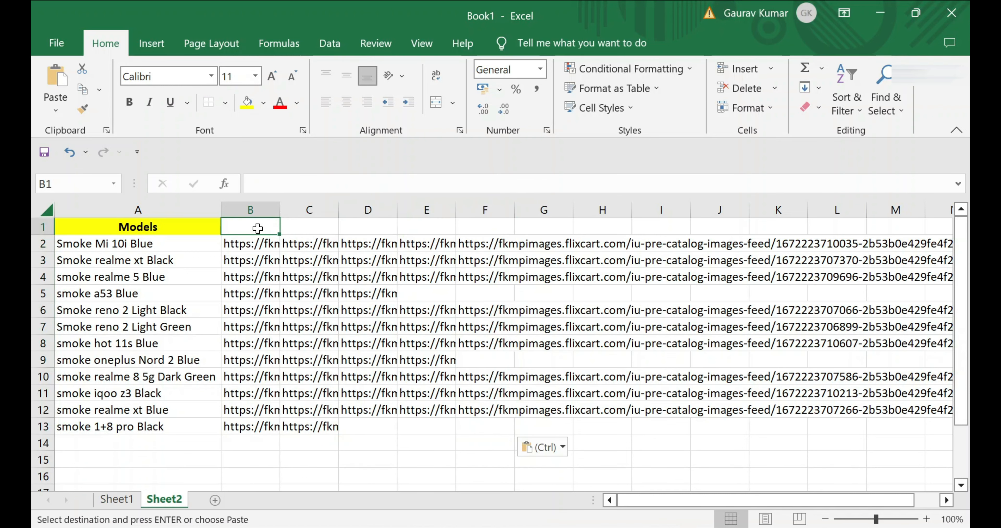
{"action": "left_click", "coordinate": [44, 227]}
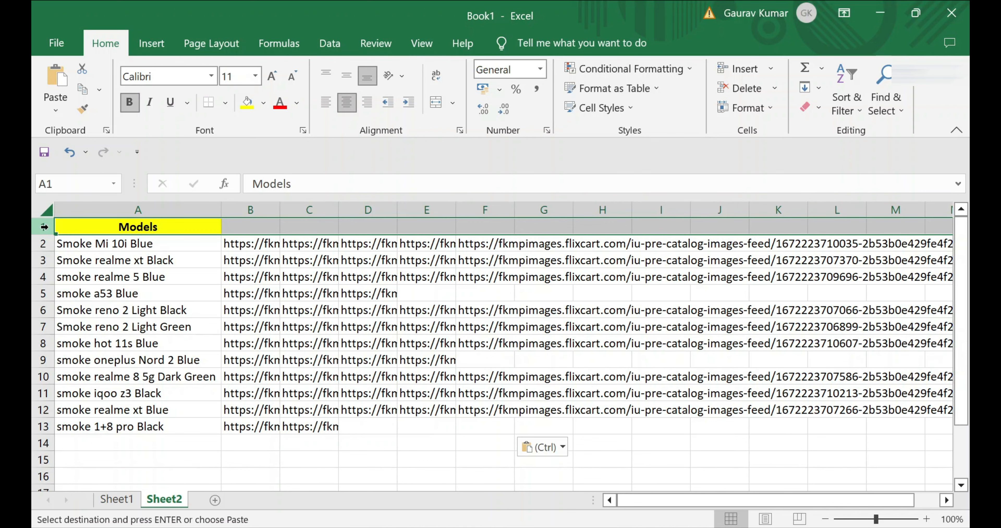
{"action": "key", "text": "ctrl+shift+plus"}
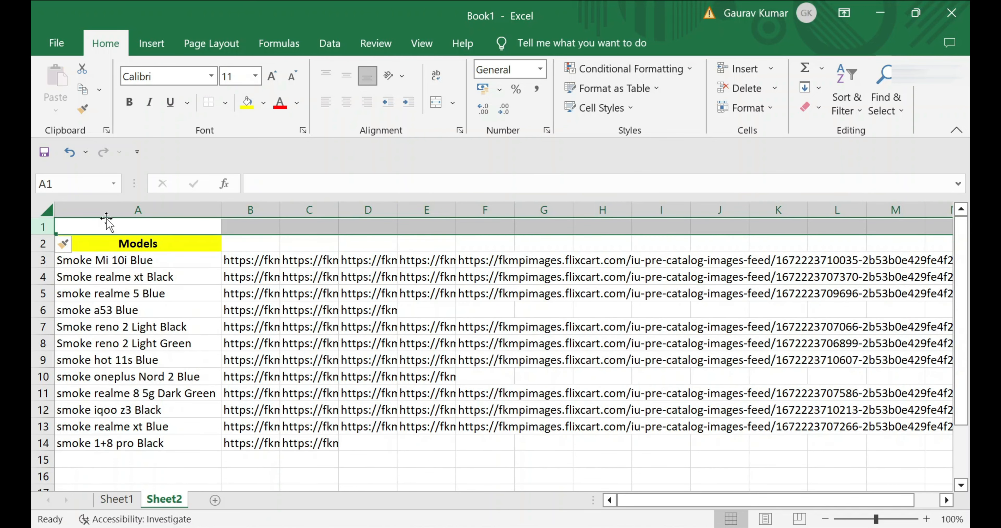
Enter the heading Image Links in cell B1.
{"action": "left_click", "coordinate": [160, 230]}
{"action": "left_click_drag", "start_coordinate": [255, 228], "coordinate": [462, 227]}
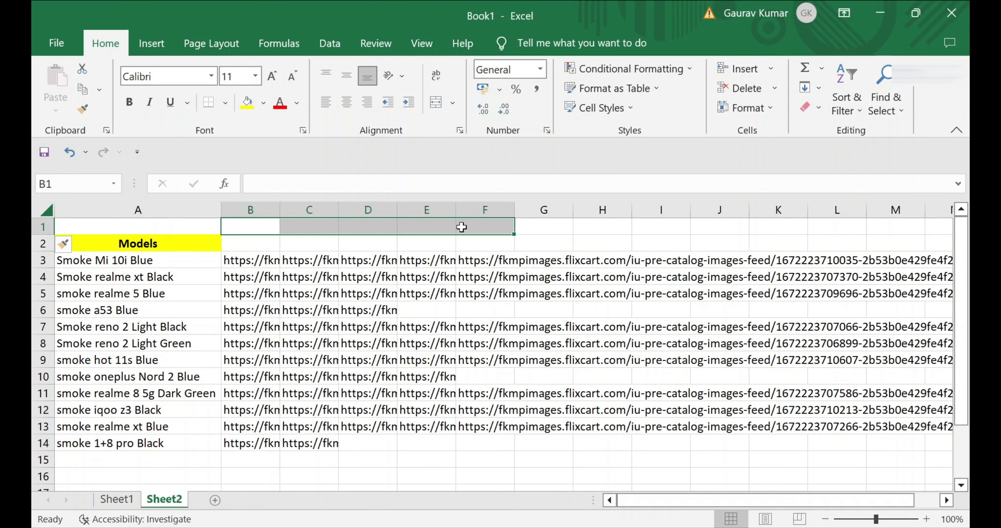
{"action": "type", "text": "ImGES"}
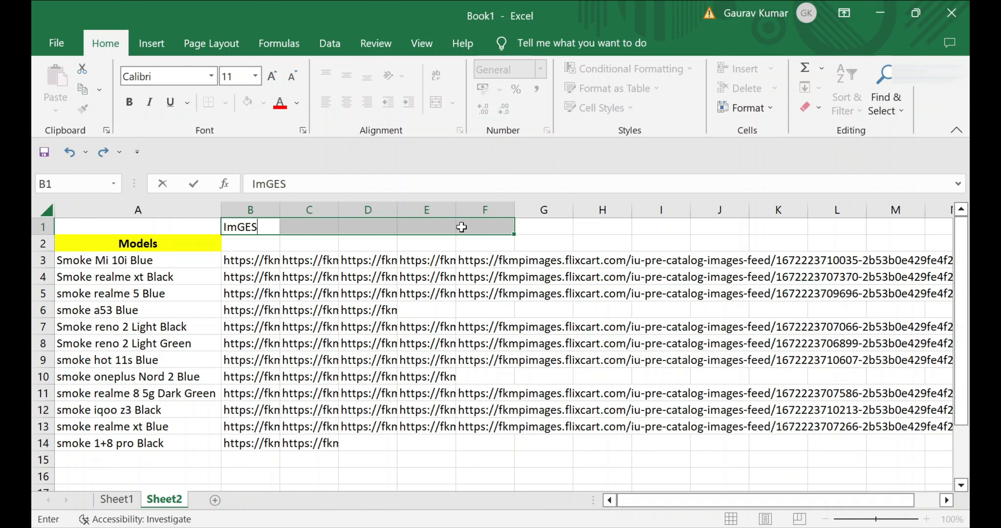
{"action": "key", "text": "Caps_Lock"}
{"action": "key", "text": "BackSpace"}
{"action": "key", "text": "BackSpace"}
{"action": "key", "text": "BackSpace"}
{"action": "key", "text": "BackSpace"}
{"action": "key", "text": "BackSpace"}
{"action": "key", "text": "Caps_Lock"}
{"action": "type", "text": "Images Links"}
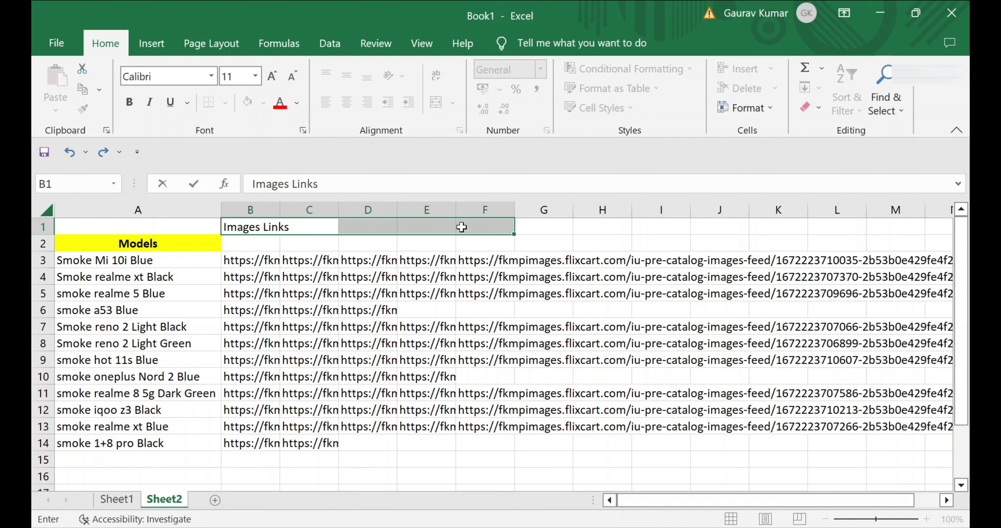
{"action": "left_click", "coordinate": [462, 227]}
{"action": "key", "text": "ctrl+Left"}
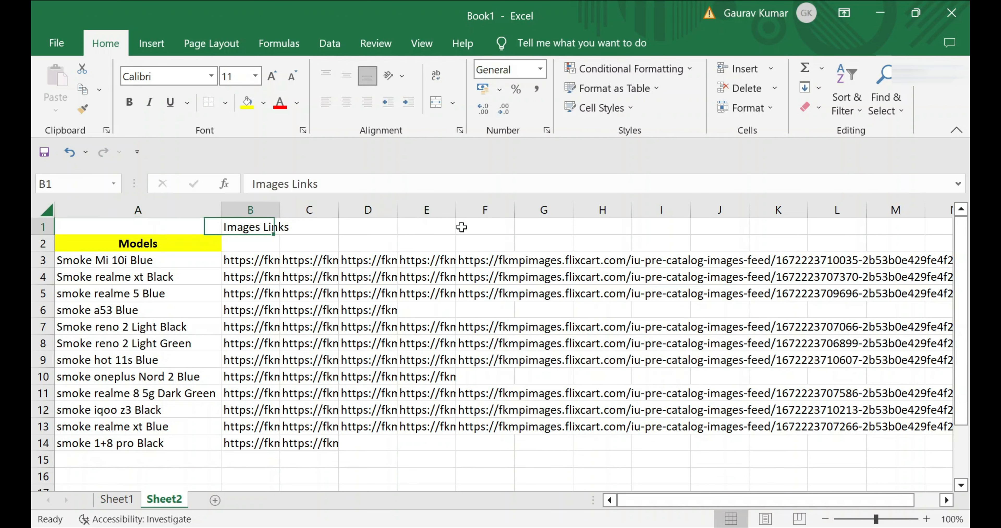
{"action": "left_click", "coordinate": [289, 184]}
{"action": "key", "text": "BackSpace"}
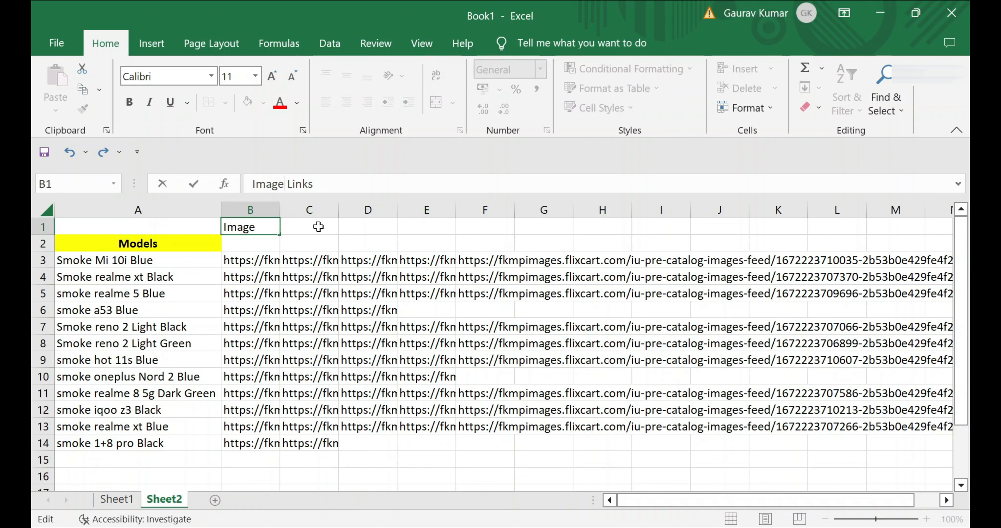
{"action": "key", "text": "Return"}
Merge and center the Image Links heading across B1:F1, and format it bold with a yellow fill.
{"action": "left_click_drag", "start_coordinate": [268, 227], "coordinate": [469, 218]}
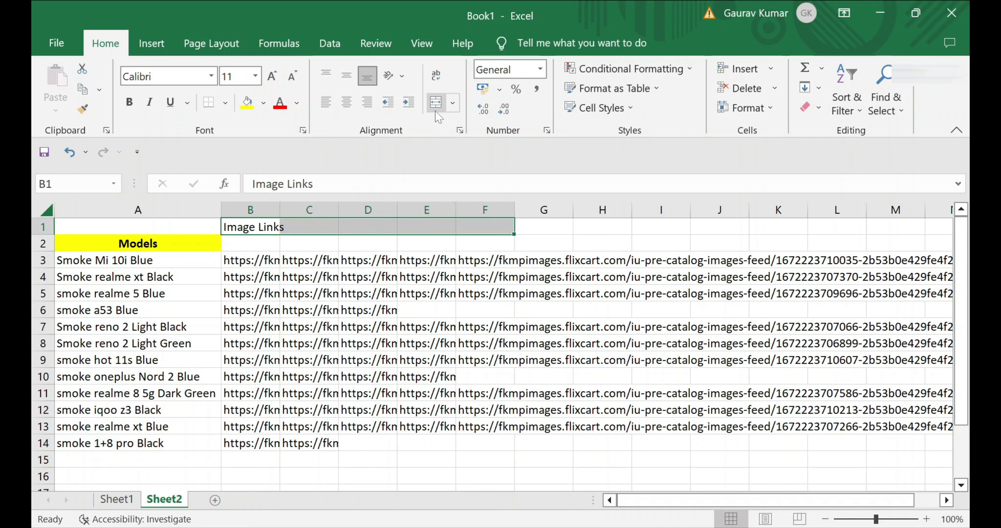
{"action": "left_click", "coordinate": [436, 102]}
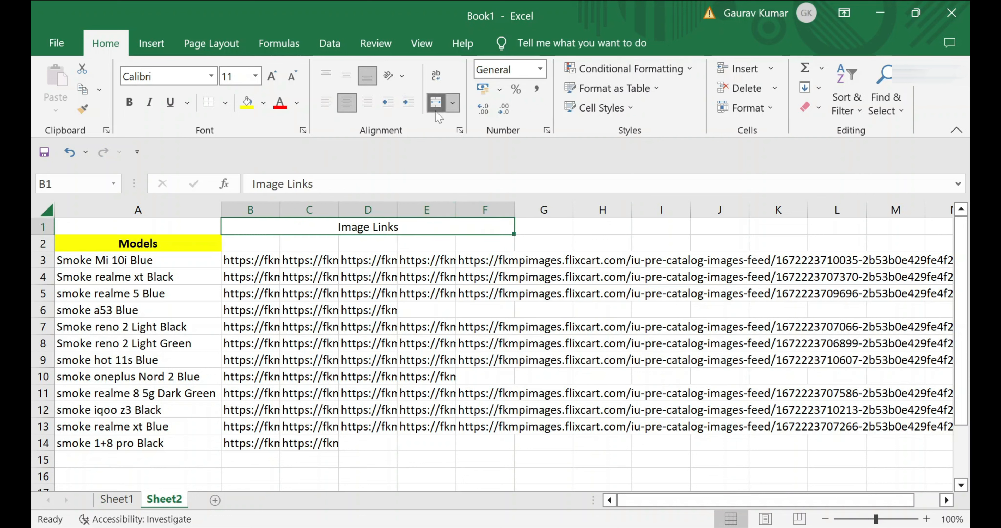
{"action": "left_click", "coordinate": [246, 103]}
{"action": "left_click", "coordinate": [132, 104]}
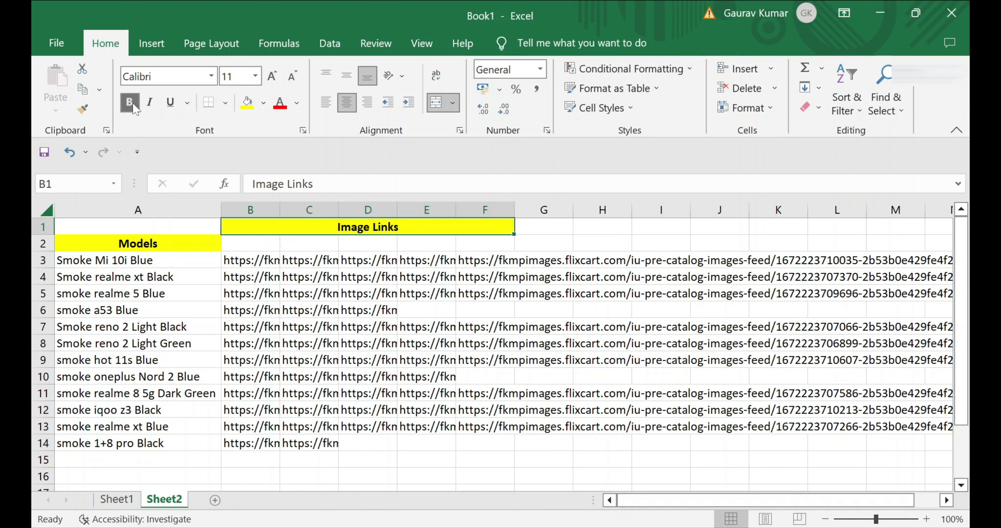
Enter the column headers Main Image, Image 1, Image 2, Image 3 and Image 4 in B2:F2.
{"action": "left_click", "coordinate": [266, 247]}
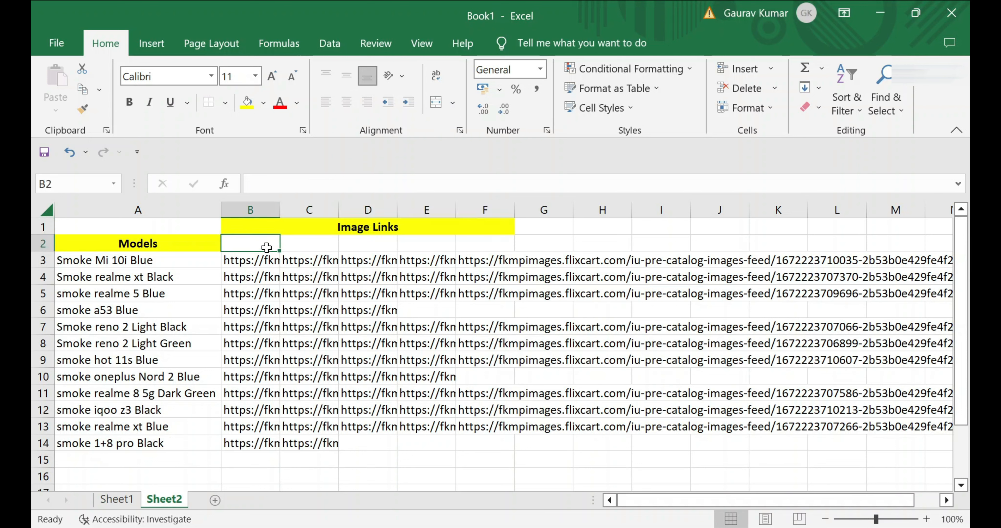
{"action": "type", "text": "Mai"}
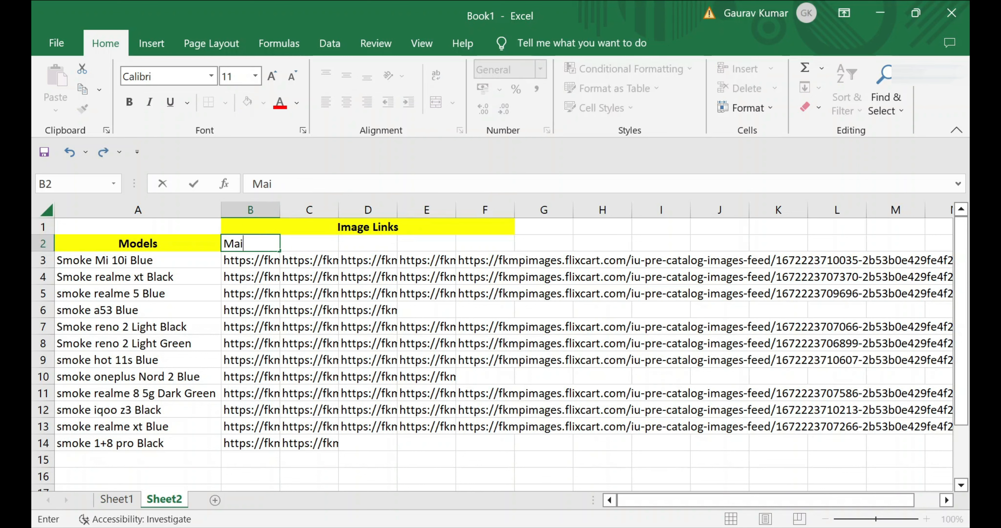
{"action": "type", "text": "n Image"}
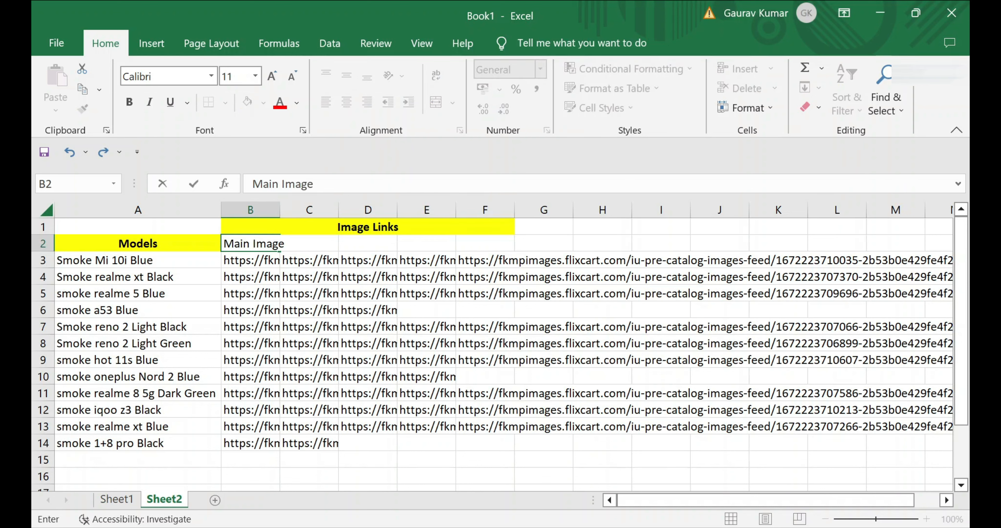
{"action": "key", "text": "Tab"}
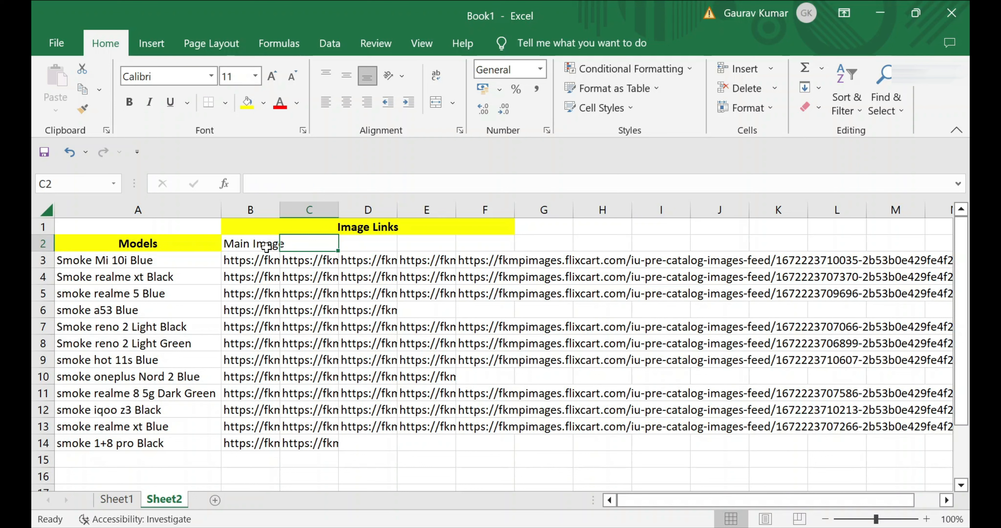
{"action": "type", "text": "Image 1"}
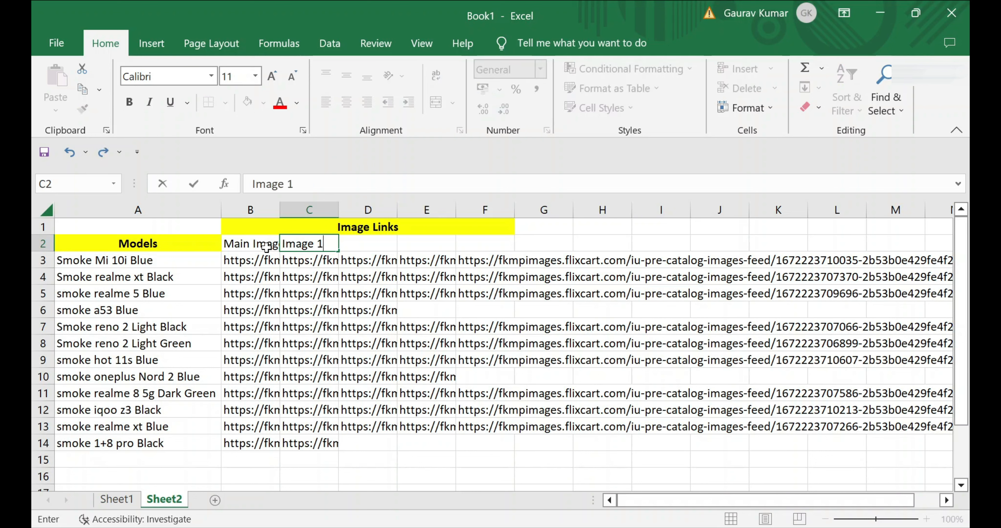
{"action": "key", "text": "Return"}
{"action": "key", "text": "Right"}
{"action": "key", "text": "Up"}
{"action": "type", "text": "Image 2"}
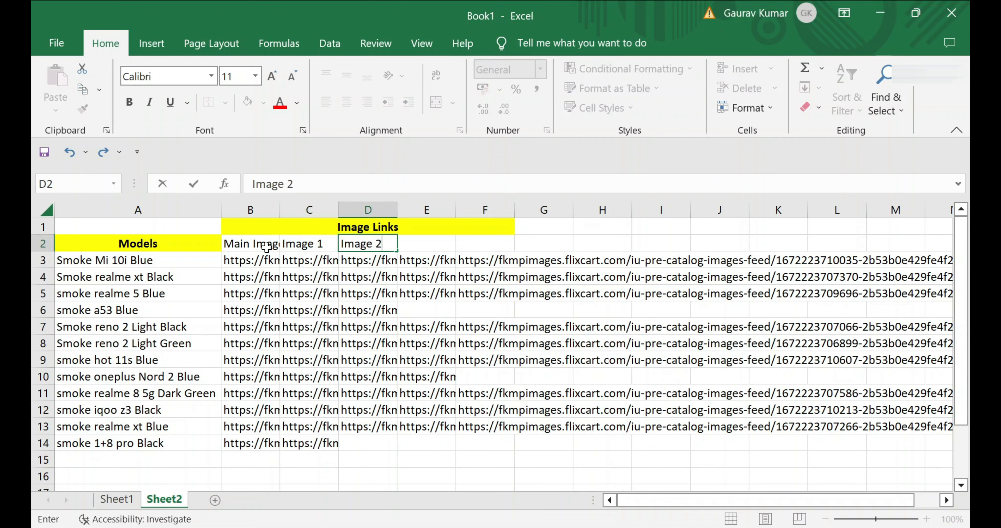
{"action": "key", "text": "Tab"}
{"action": "type", "text": "Im"}
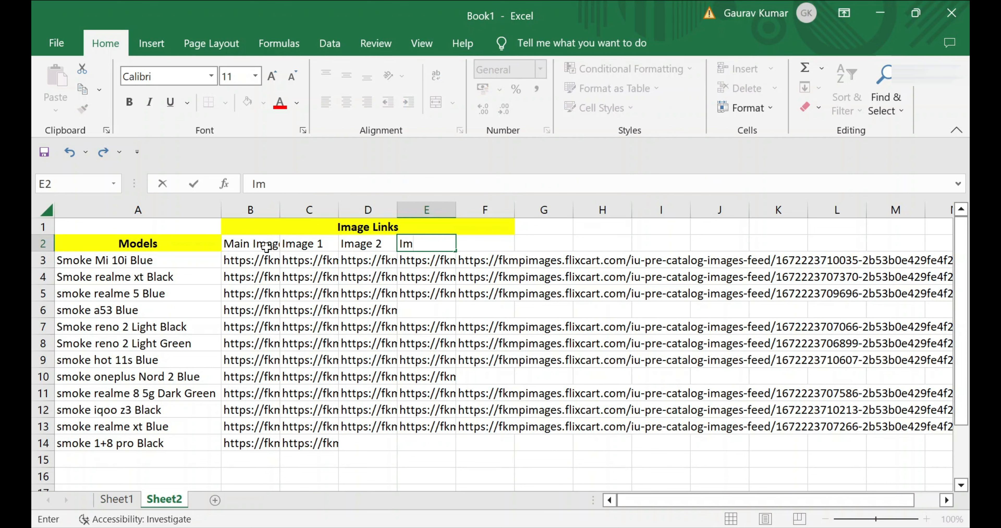
{"action": "type", "text": "age 3"}
{"action": "key", "text": "Tab"}
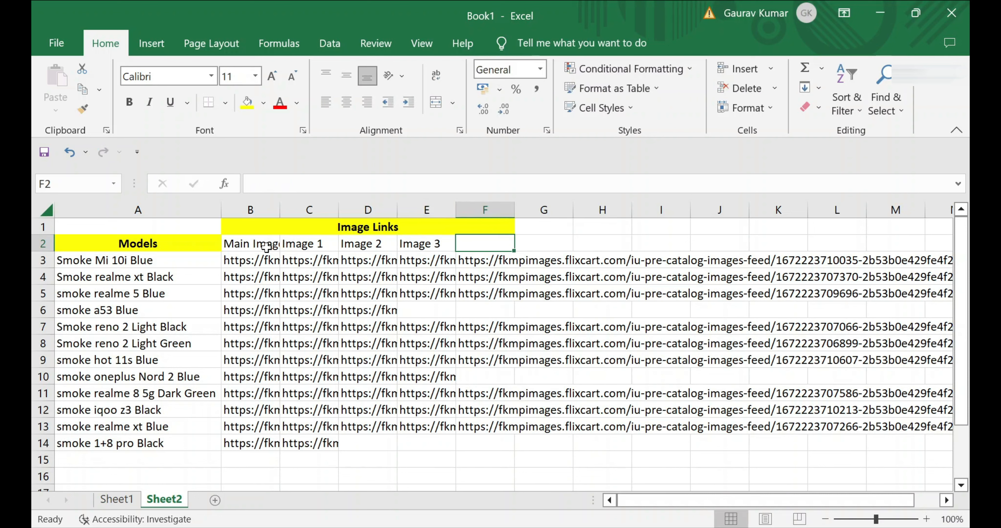
{"action": "type", "text": "Image 4"}
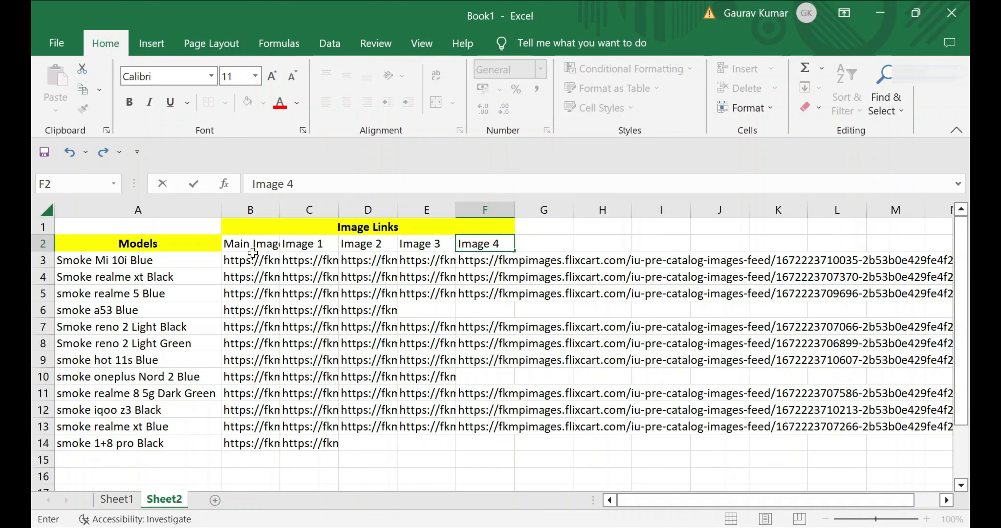
Fill the image column headers in B2:F2 with light blue.
{"action": "left_click_drag", "start_coordinate": [253, 254], "coordinate": [253, 244]}
{"action": "left_click", "coordinate": [253, 244]}
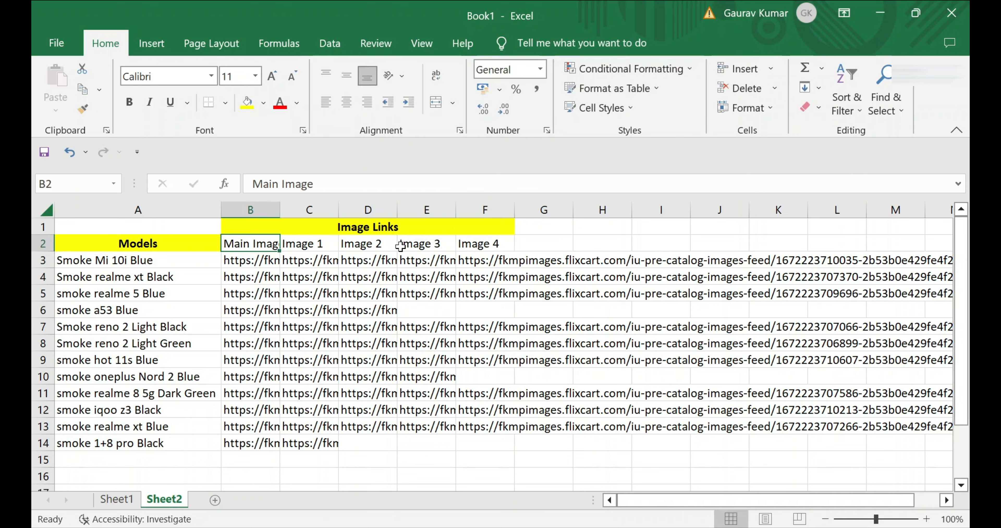
{"action": "left_click_drag", "start_coordinate": [257, 243], "coordinate": [493, 244]}
{"action": "left_click", "coordinate": [268, 104]}
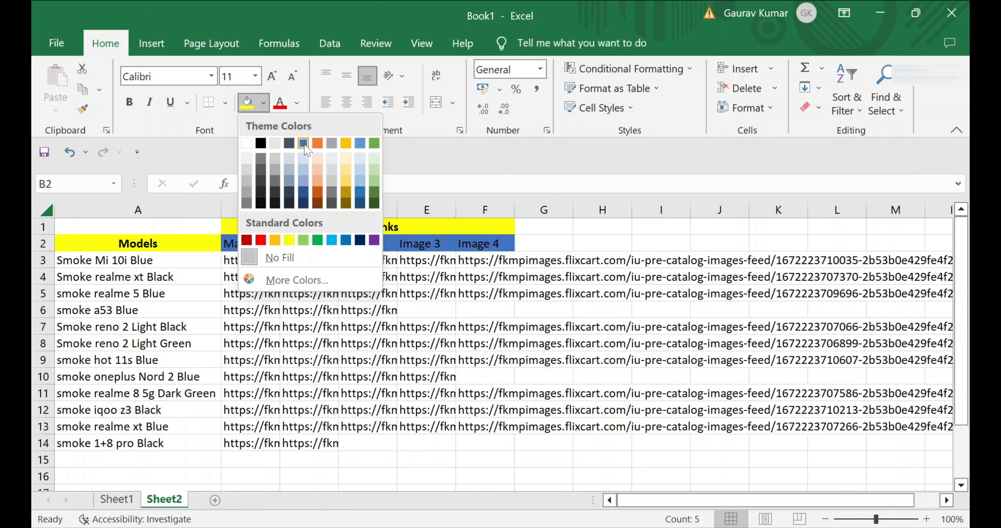
{"action": "left_click", "coordinate": [304, 174]}
{"action": "left_click", "coordinate": [642, 261]}
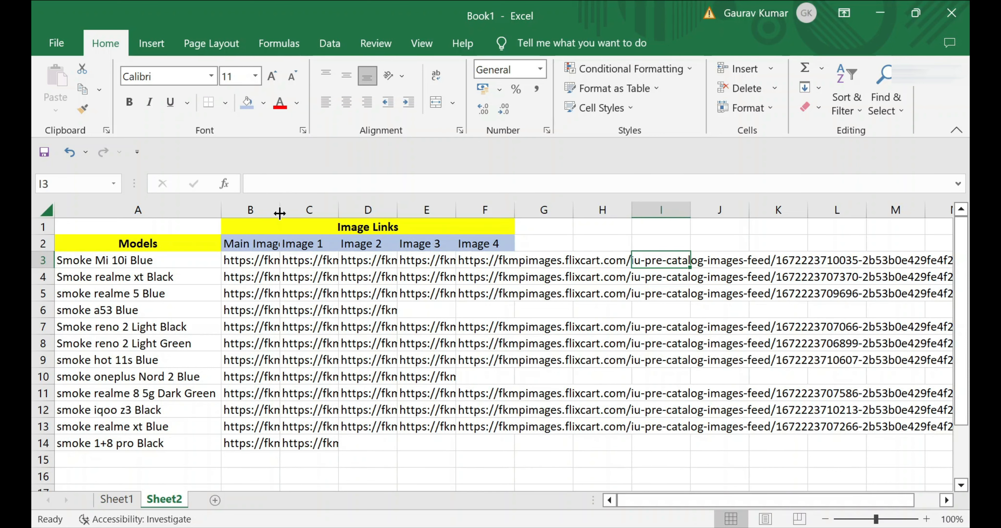
Widen column B to fit the Main Image header and make the headers in B2:F2 bold.
{"action": "left_click_drag", "start_coordinate": [279, 213], "coordinate": [501, 243]}
{"action": "left_click", "coordinate": [274, 242]}
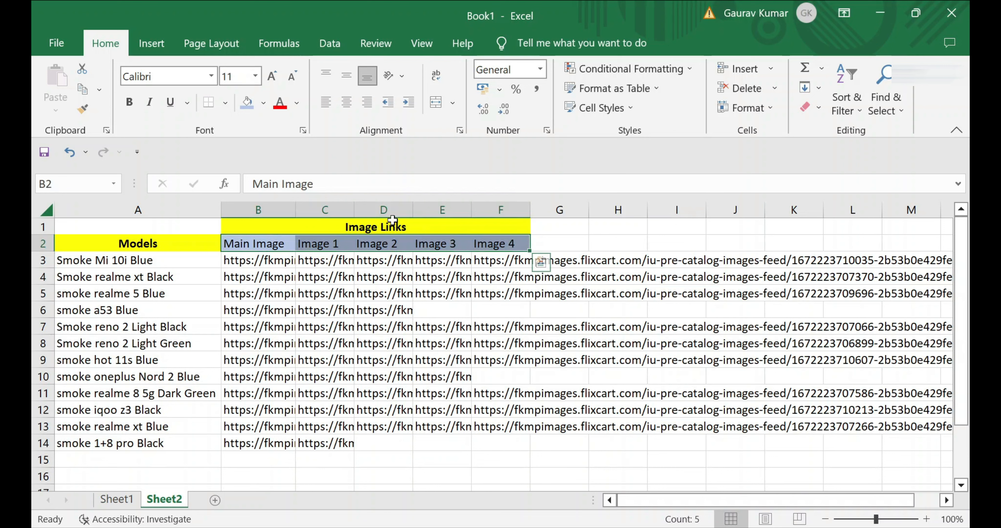
{"action": "left_click", "coordinate": [128, 103]}
{"action": "left_click", "coordinate": [374, 373]}
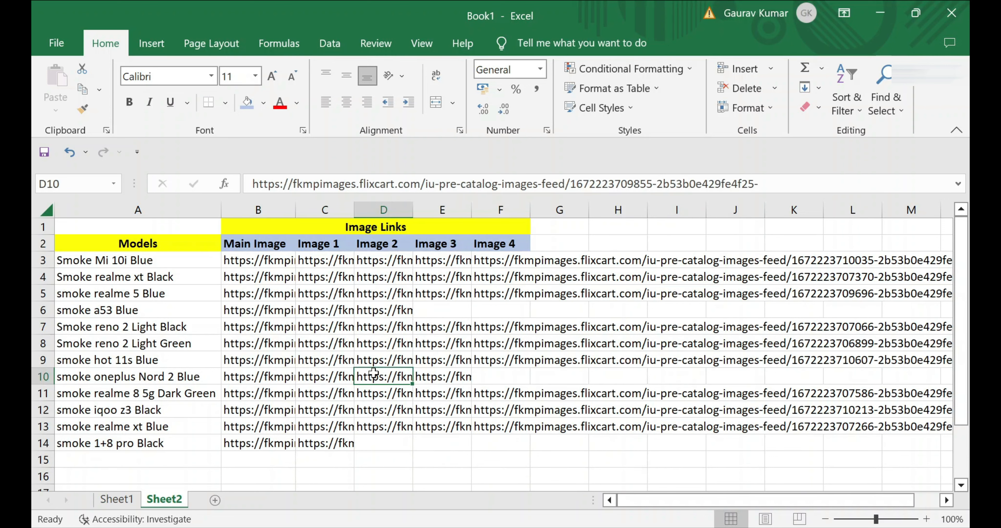
Copy the Smoke Mi 10i Blue main image URL from B3, open it in a new Chrome tab to check the picture, and return to the workbook.
{"action": "left_click", "coordinate": [176, 231]}
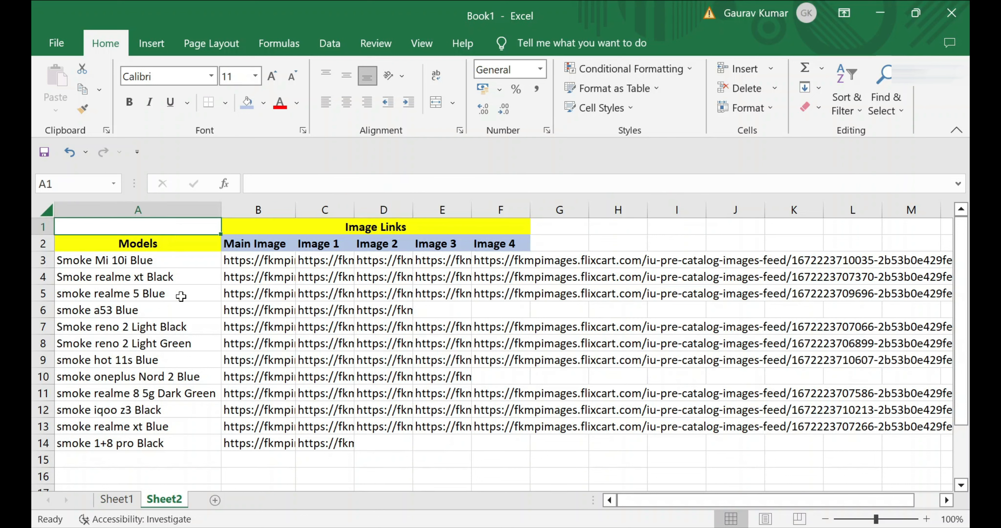
{"action": "left_click", "coordinate": [178, 272]}
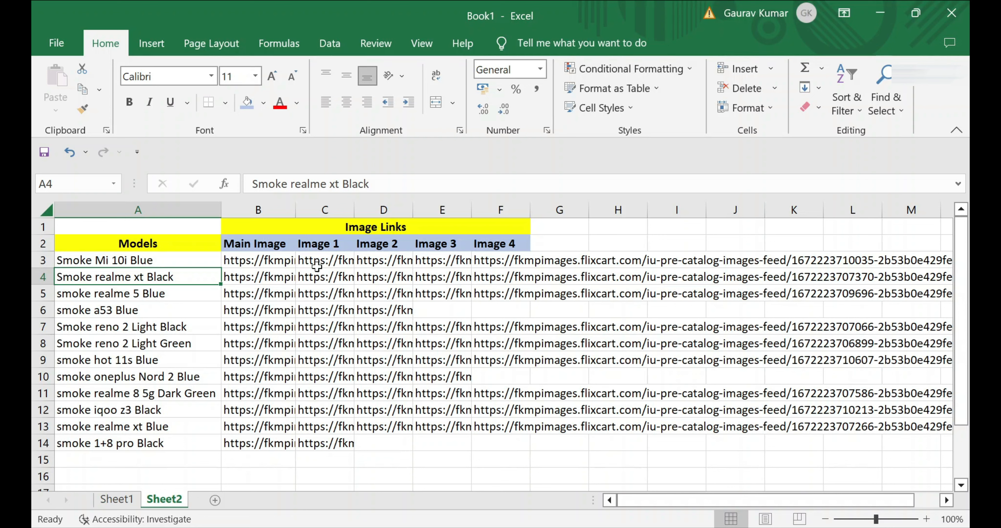
{"action": "left_click", "coordinate": [267, 260]}
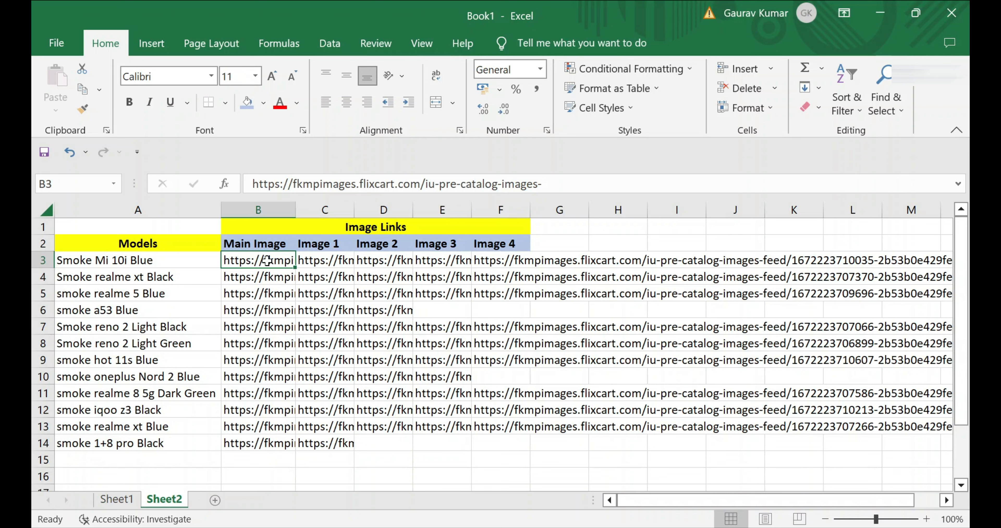
{"action": "key", "text": "ctrl+c"}
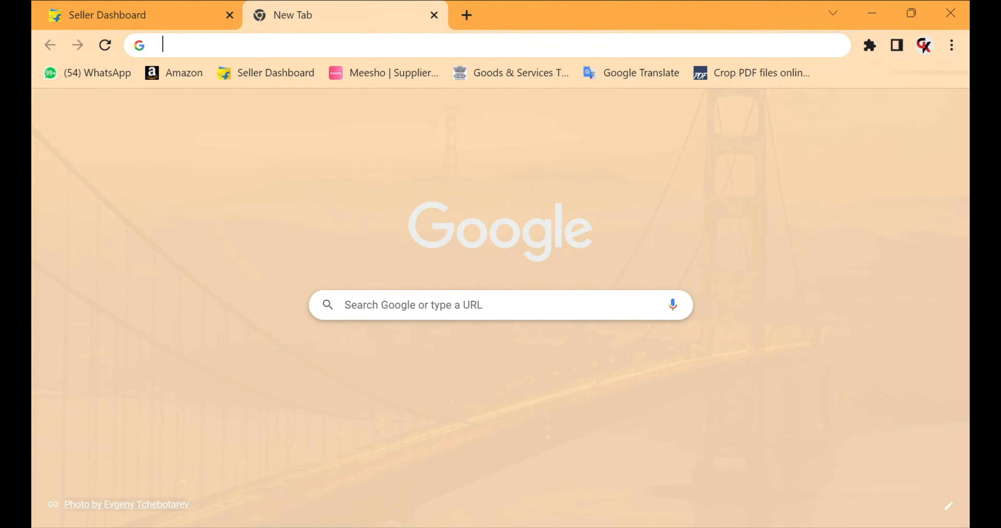
{"action": "key", "text": "ctrl+v"}
{"action": "key", "text": "Return"}
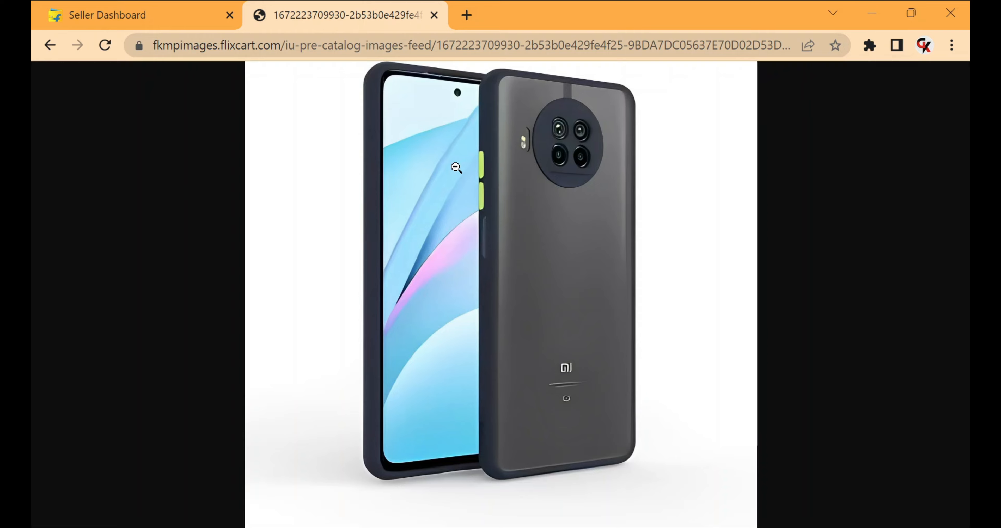
{"action": "left_click", "coordinate": [457, 168]}
{"action": "left_click", "coordinate": [457, 169]}
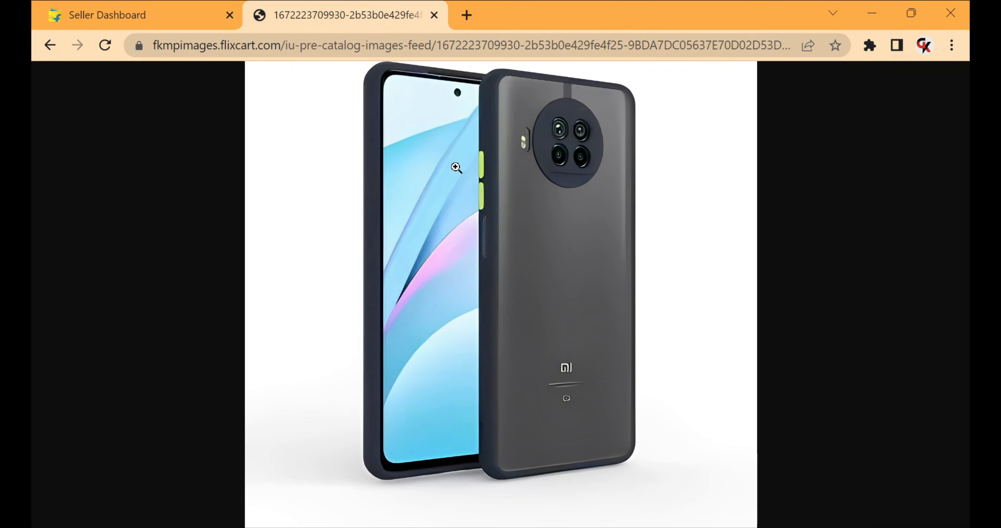
{"action": "left_click", "coordinate": [873, 14]}
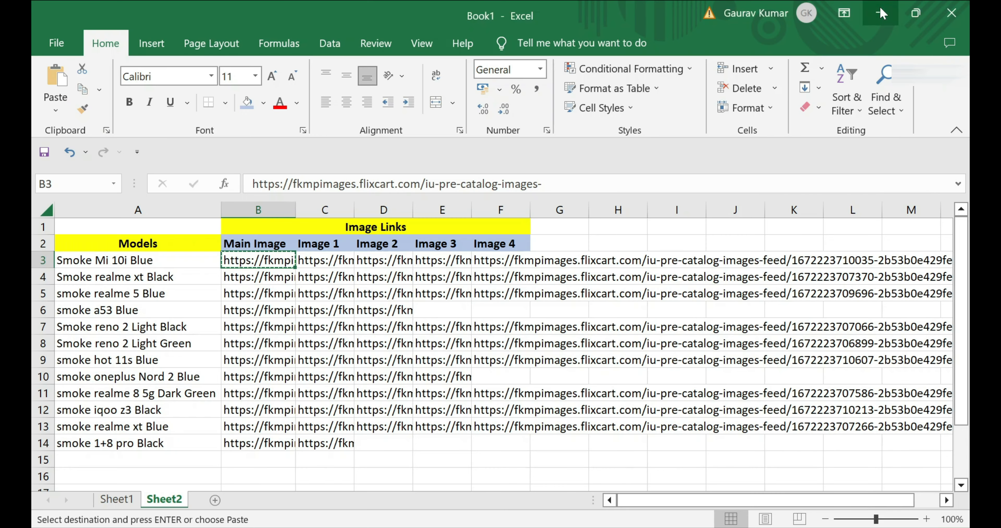
{"action": "left_click", "coordinate": [394, 273]}
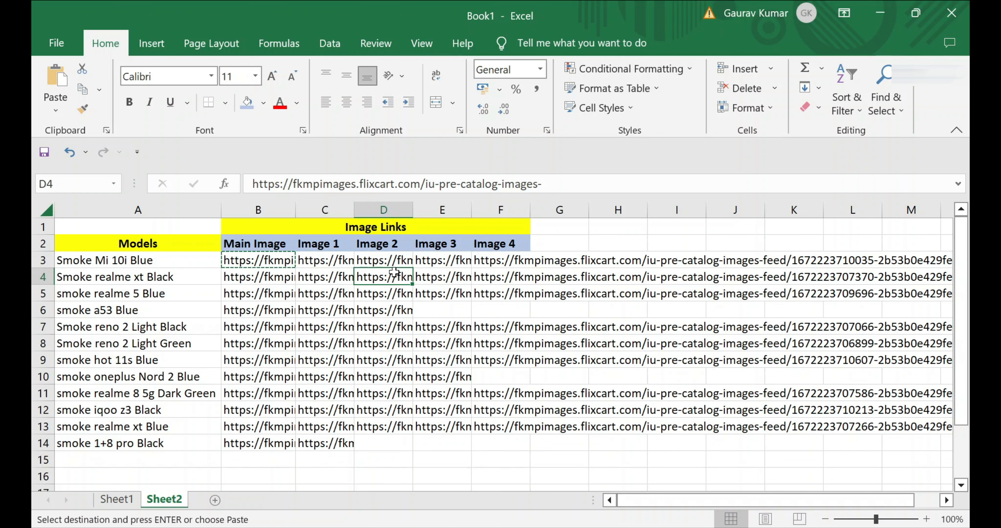
{"action": "left_click_drag", "start_coordinate": [263, 442], "coordinate": [539, 460]}
{"action": "left_click", "coordinate": [502, 326]}
{"action": "left_click", "coordinate": [592, 292]}
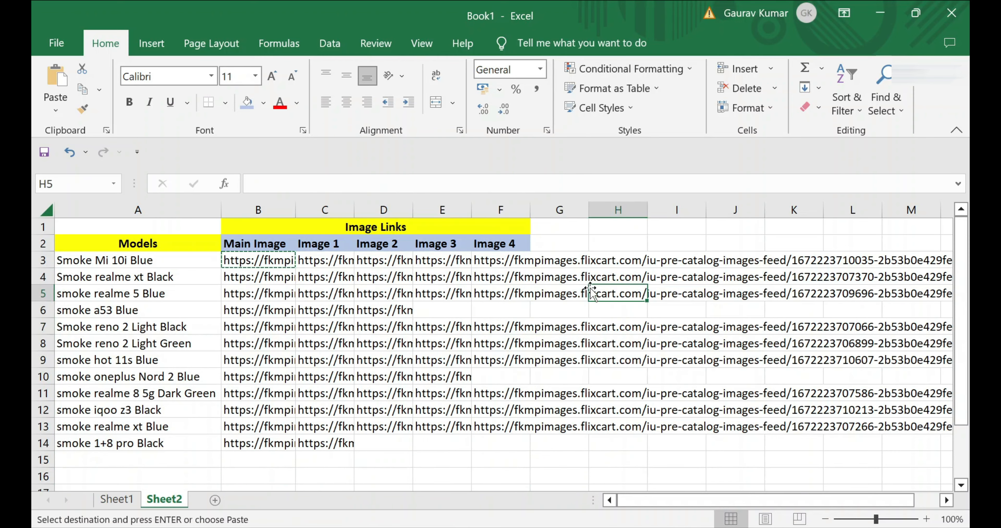
Minimize the Book1 workbook to return to the desktop.
{"action": "left_click", "coordinate": [881, 13]}
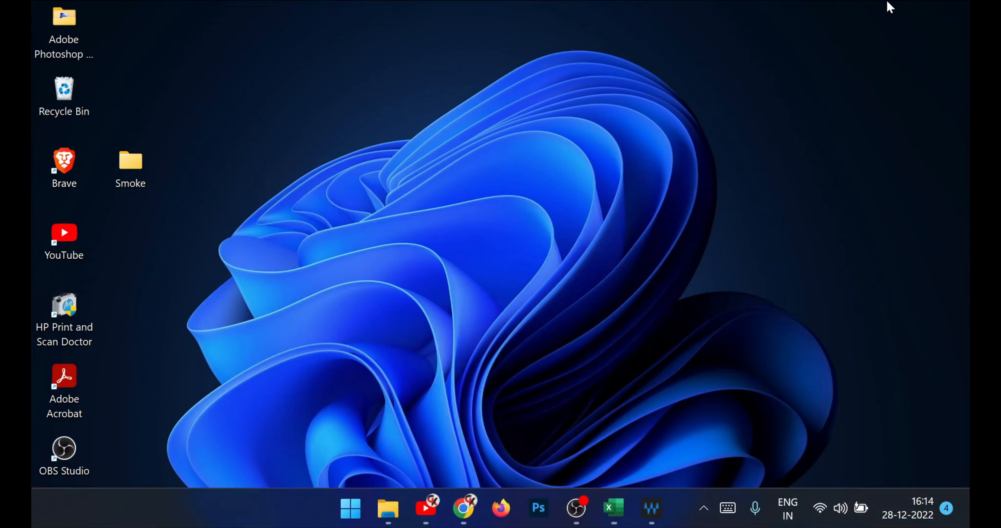